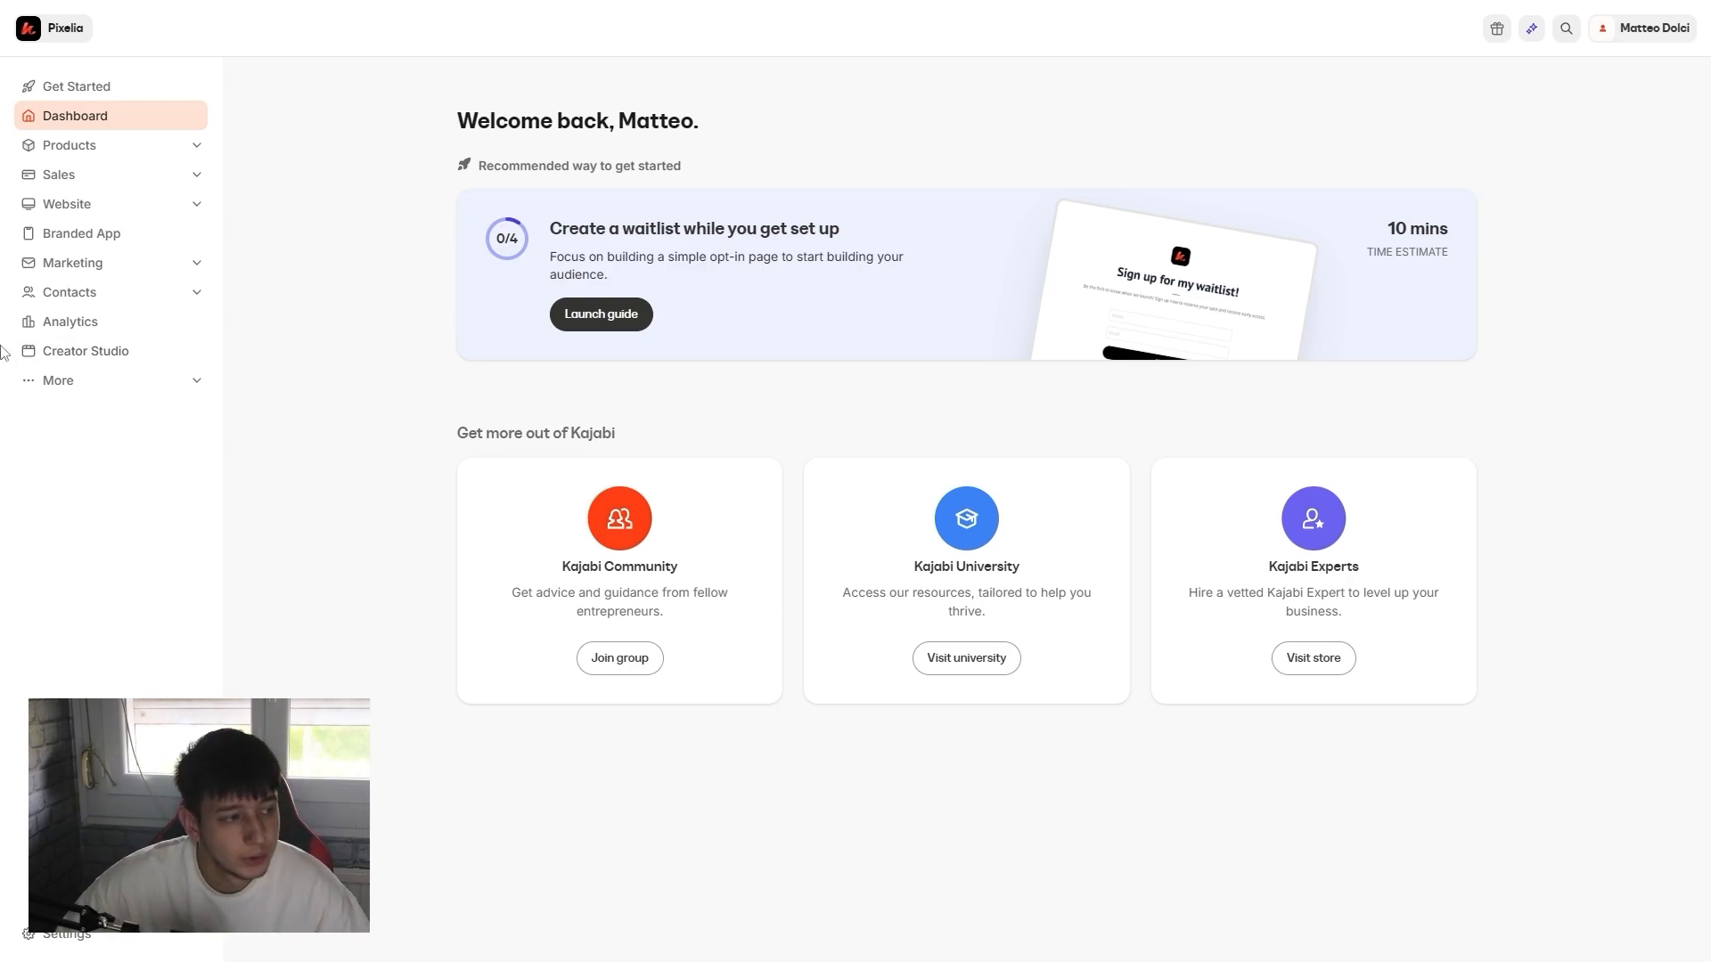
Step: Create the website's blog with the page title "Blog" and save its settings
{"action": "left_click", "coordinate": [153, 204]}
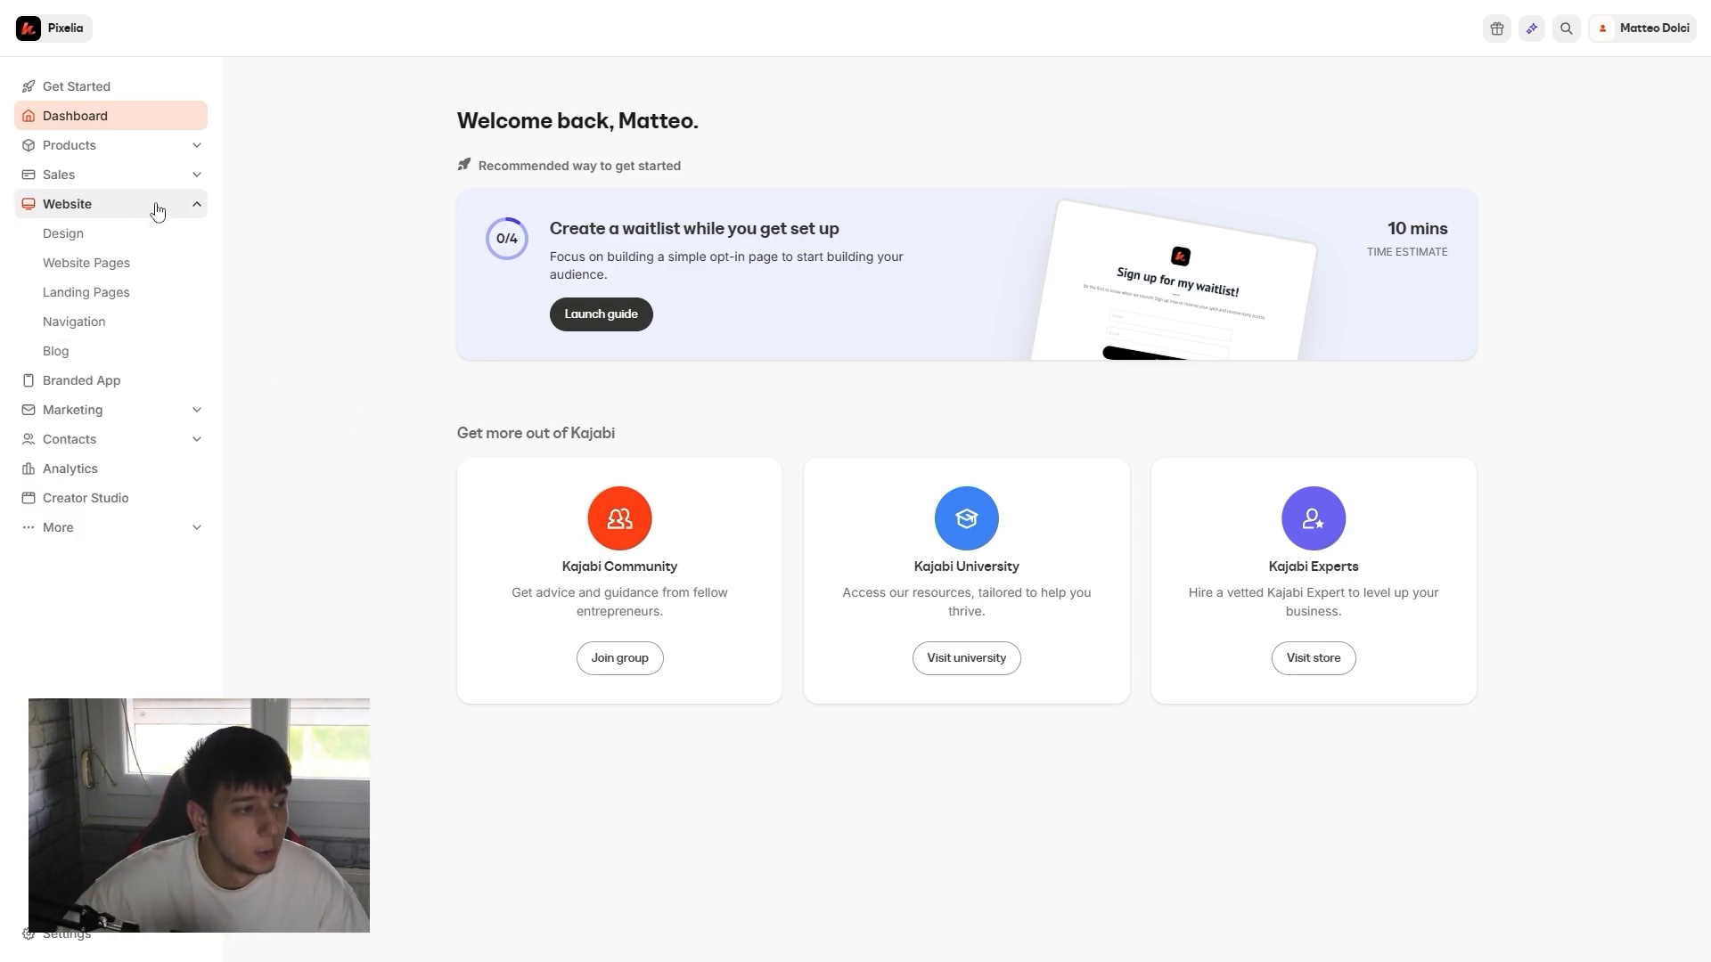
{"action": "left_click", "coordinate": [90, 354]}
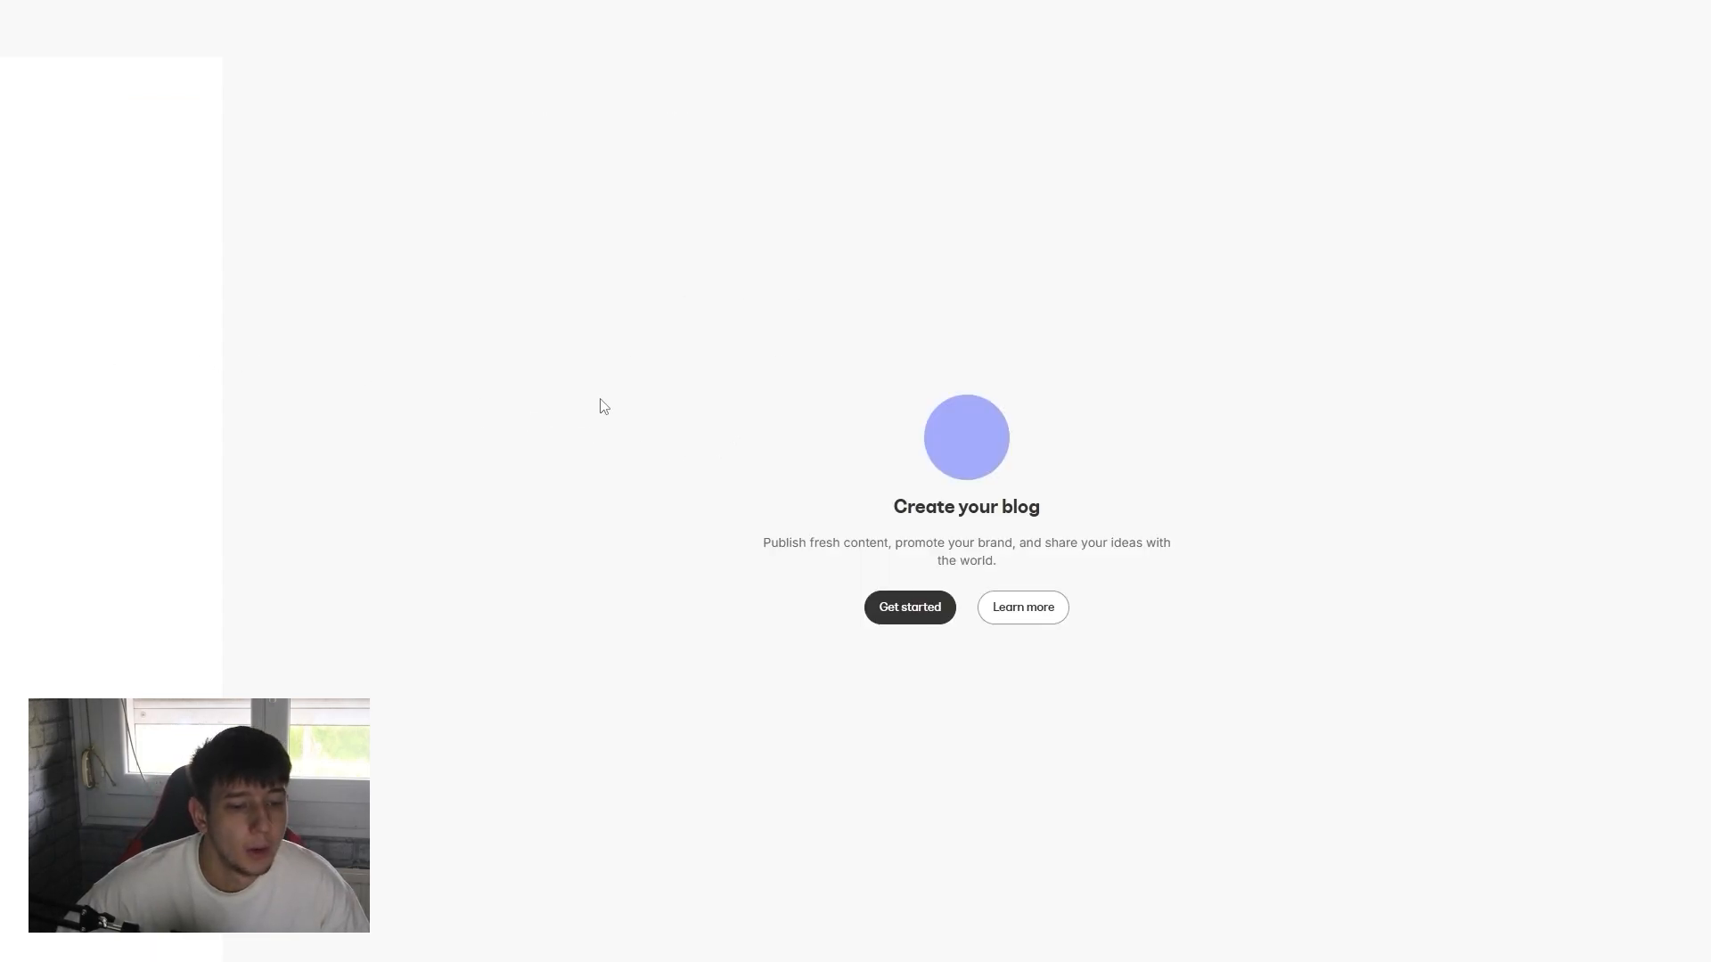
{"action": "left_click", "coordinate": [890, 628]}
{"action": "left_click", "coordinate": [986, 218]}
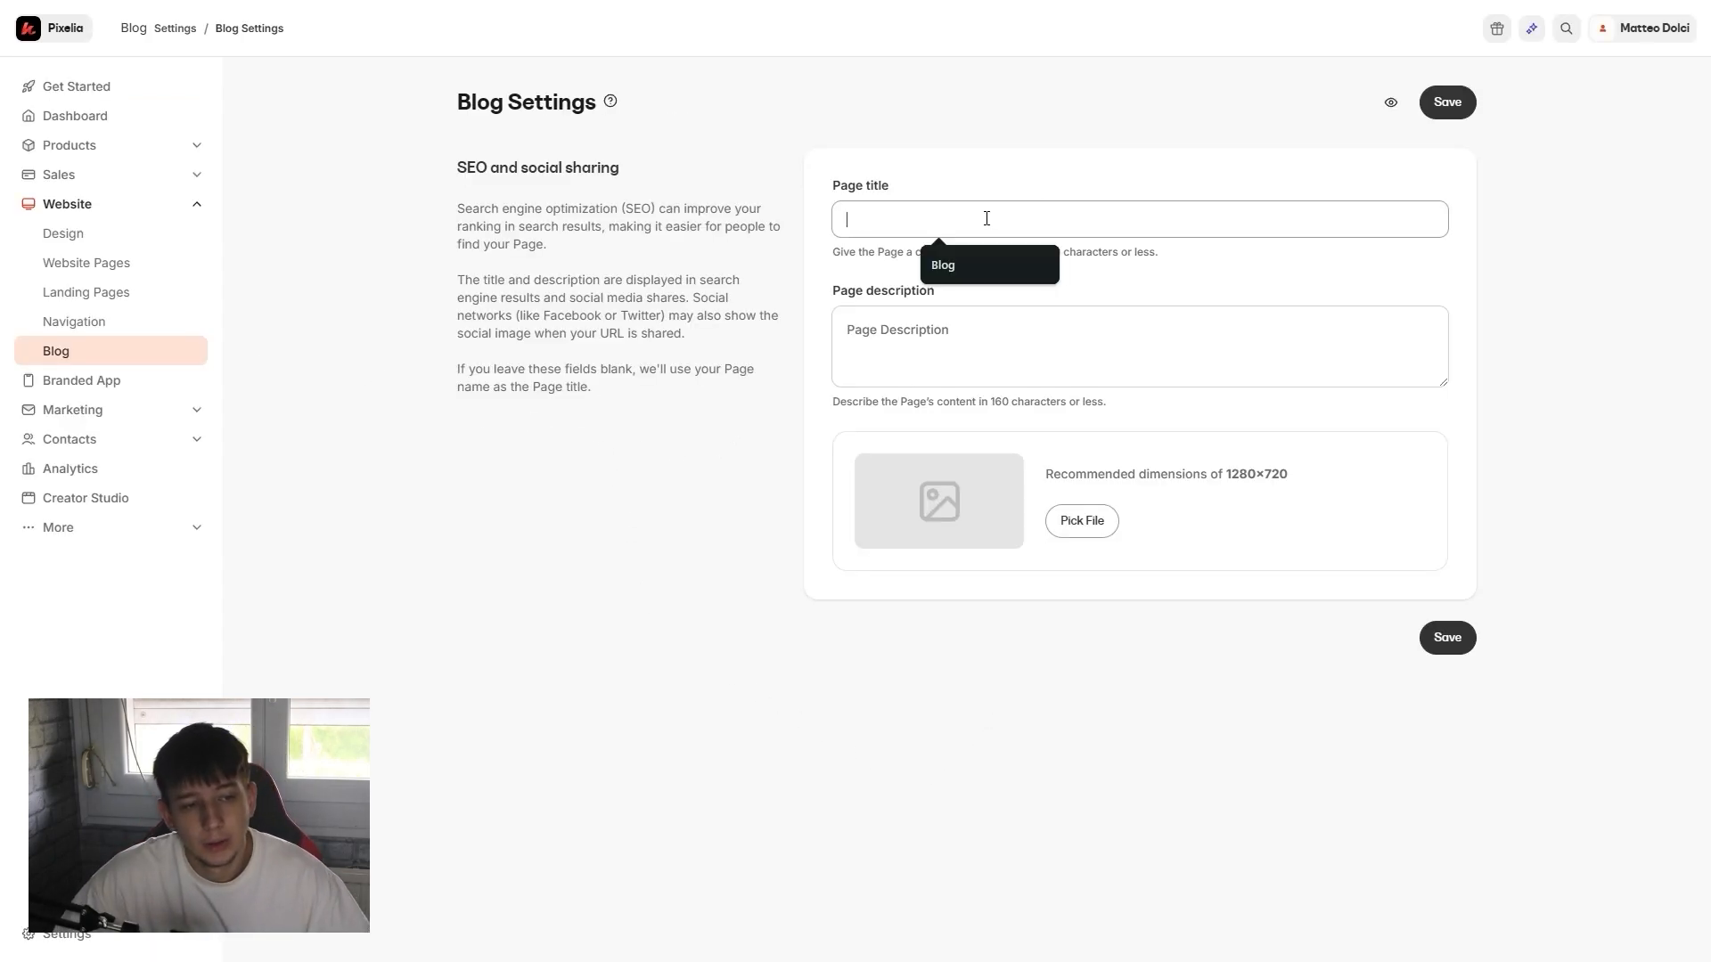
{"action": "left_click", "coordinate": [940, 264]}
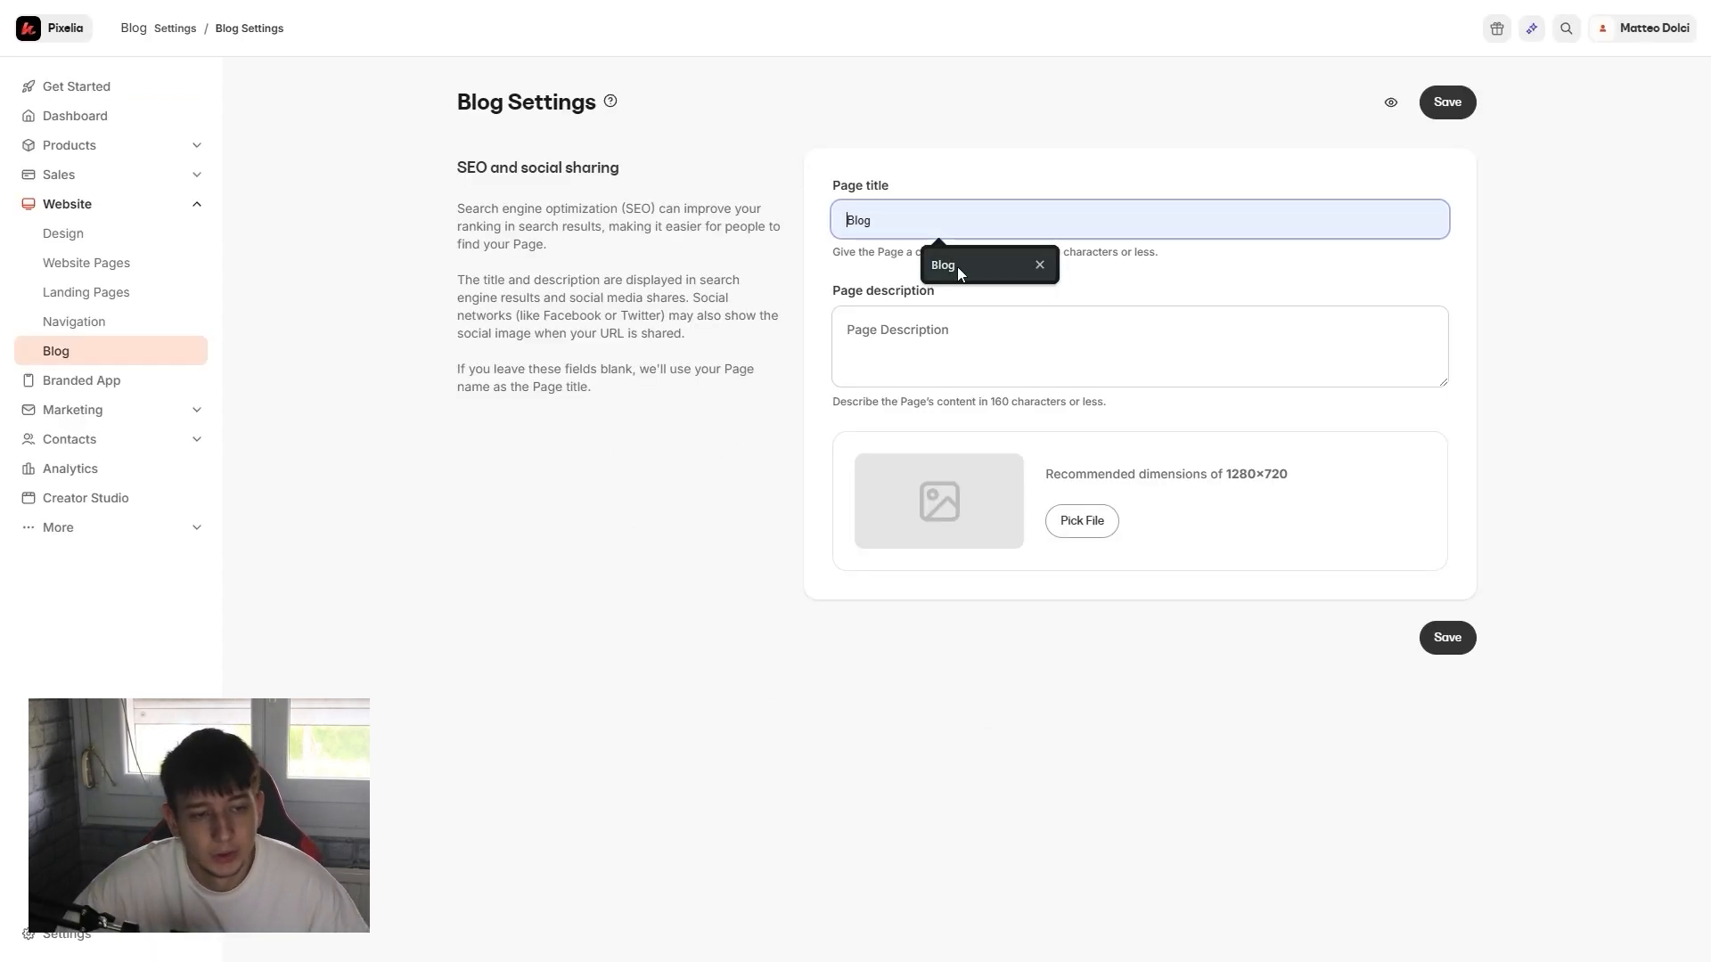
{"action": "left_click", "coordinate": [963, 321]}
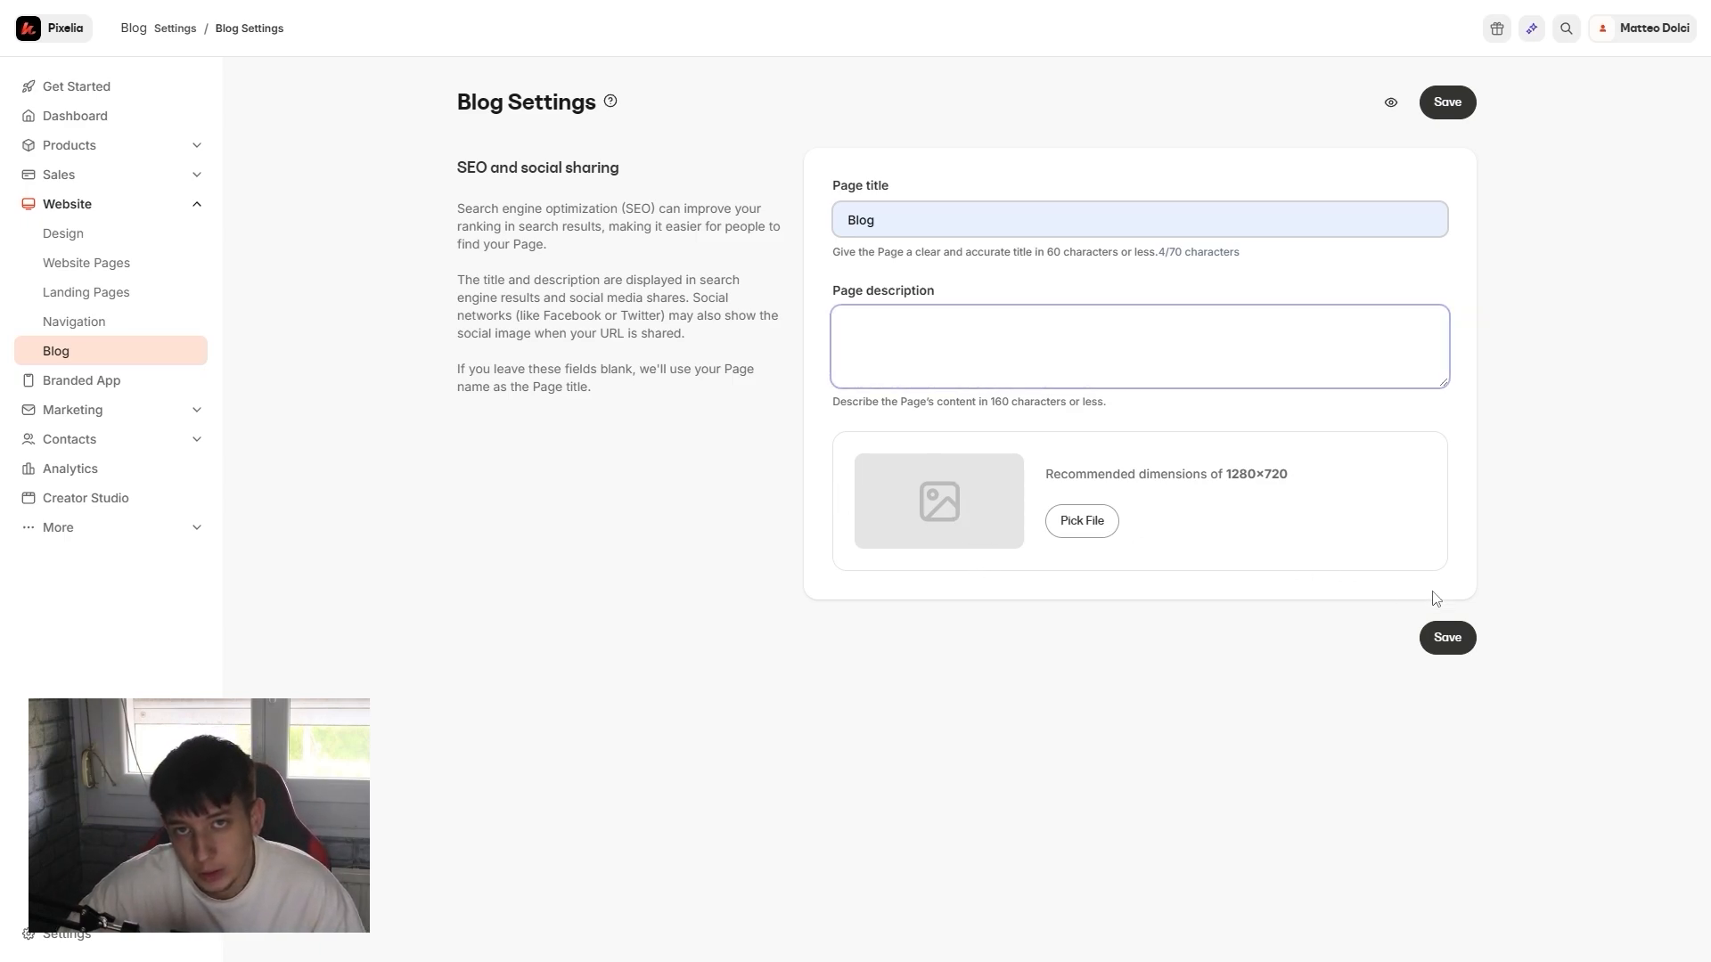
{"action": "left_click", "coordinate": [1456, 648]}
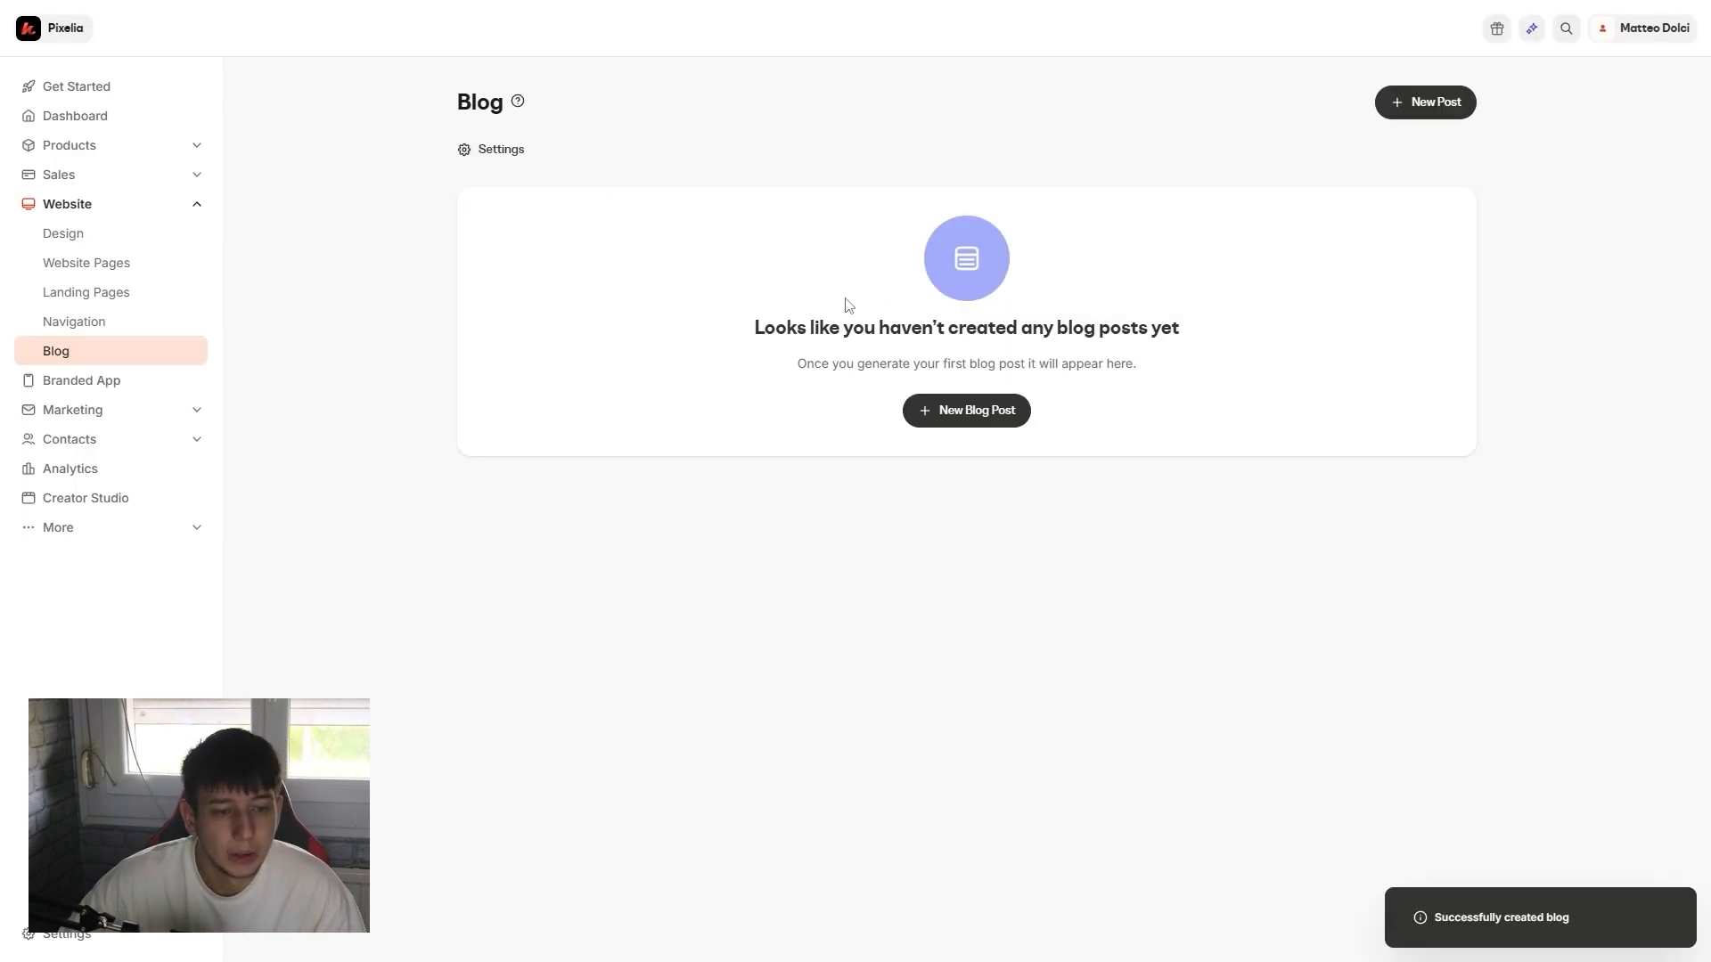
Step: Start a new blog post and schedule its publishing date for October 23, 2024 at 12:00 AM
{"action": "left_click", "coordinate": [979, 414]}
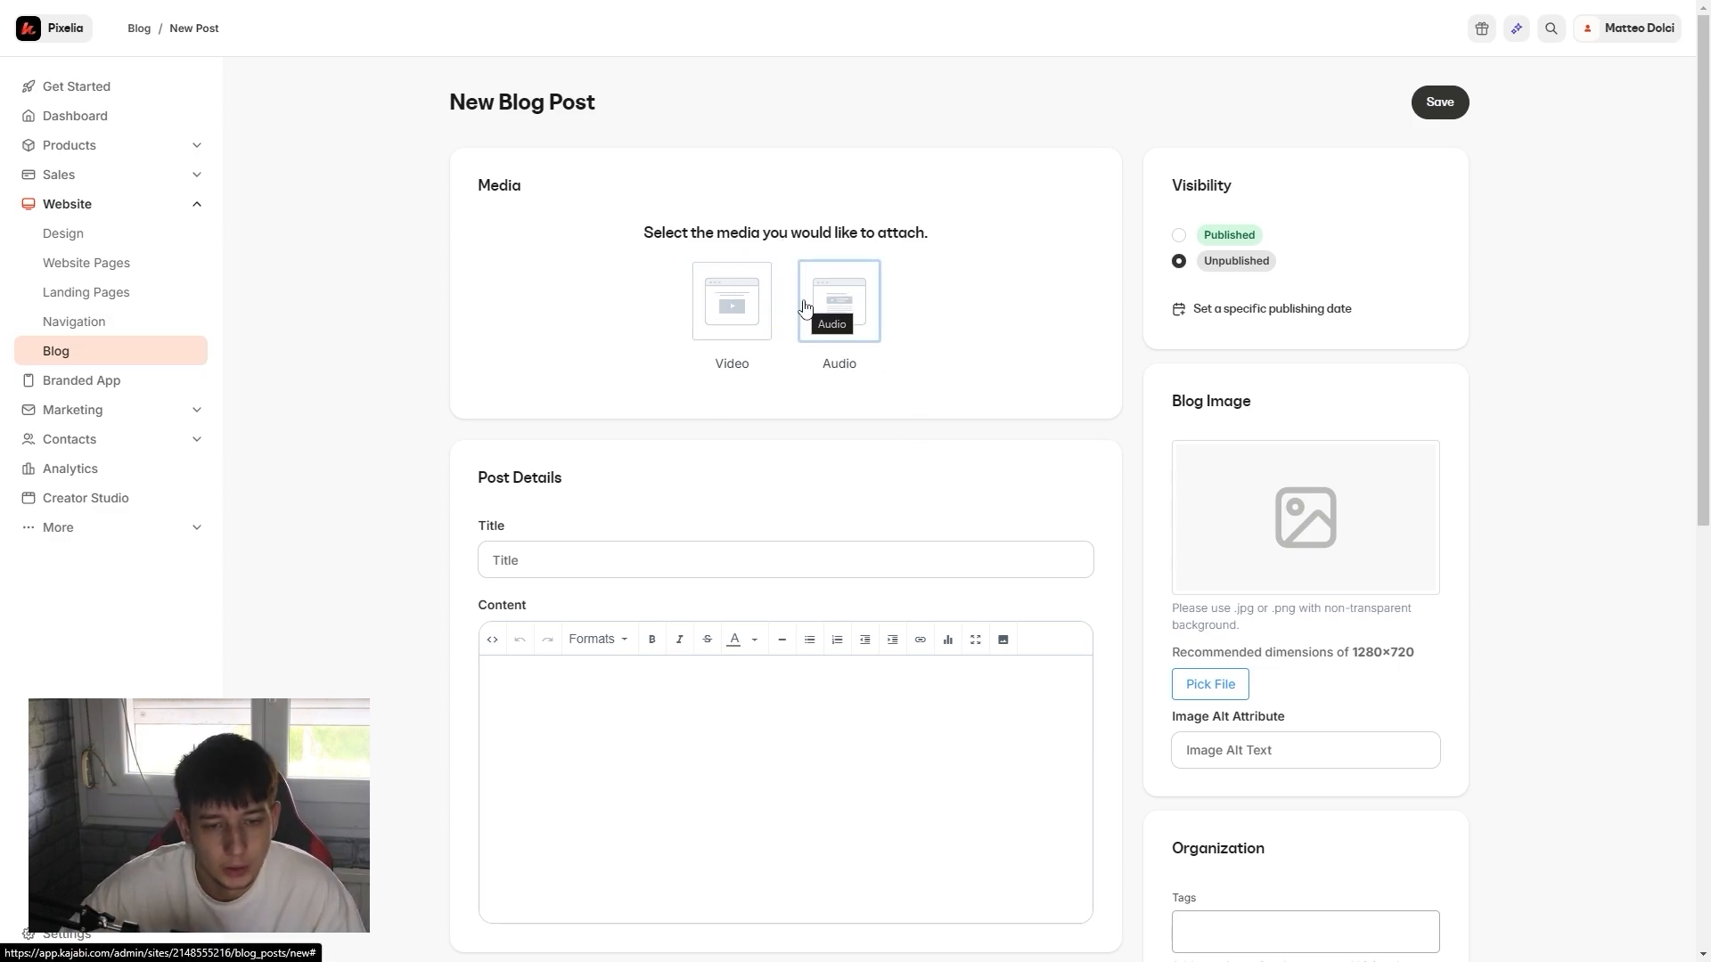
{"action": "left_click", "coordinate": [1314, 311]}
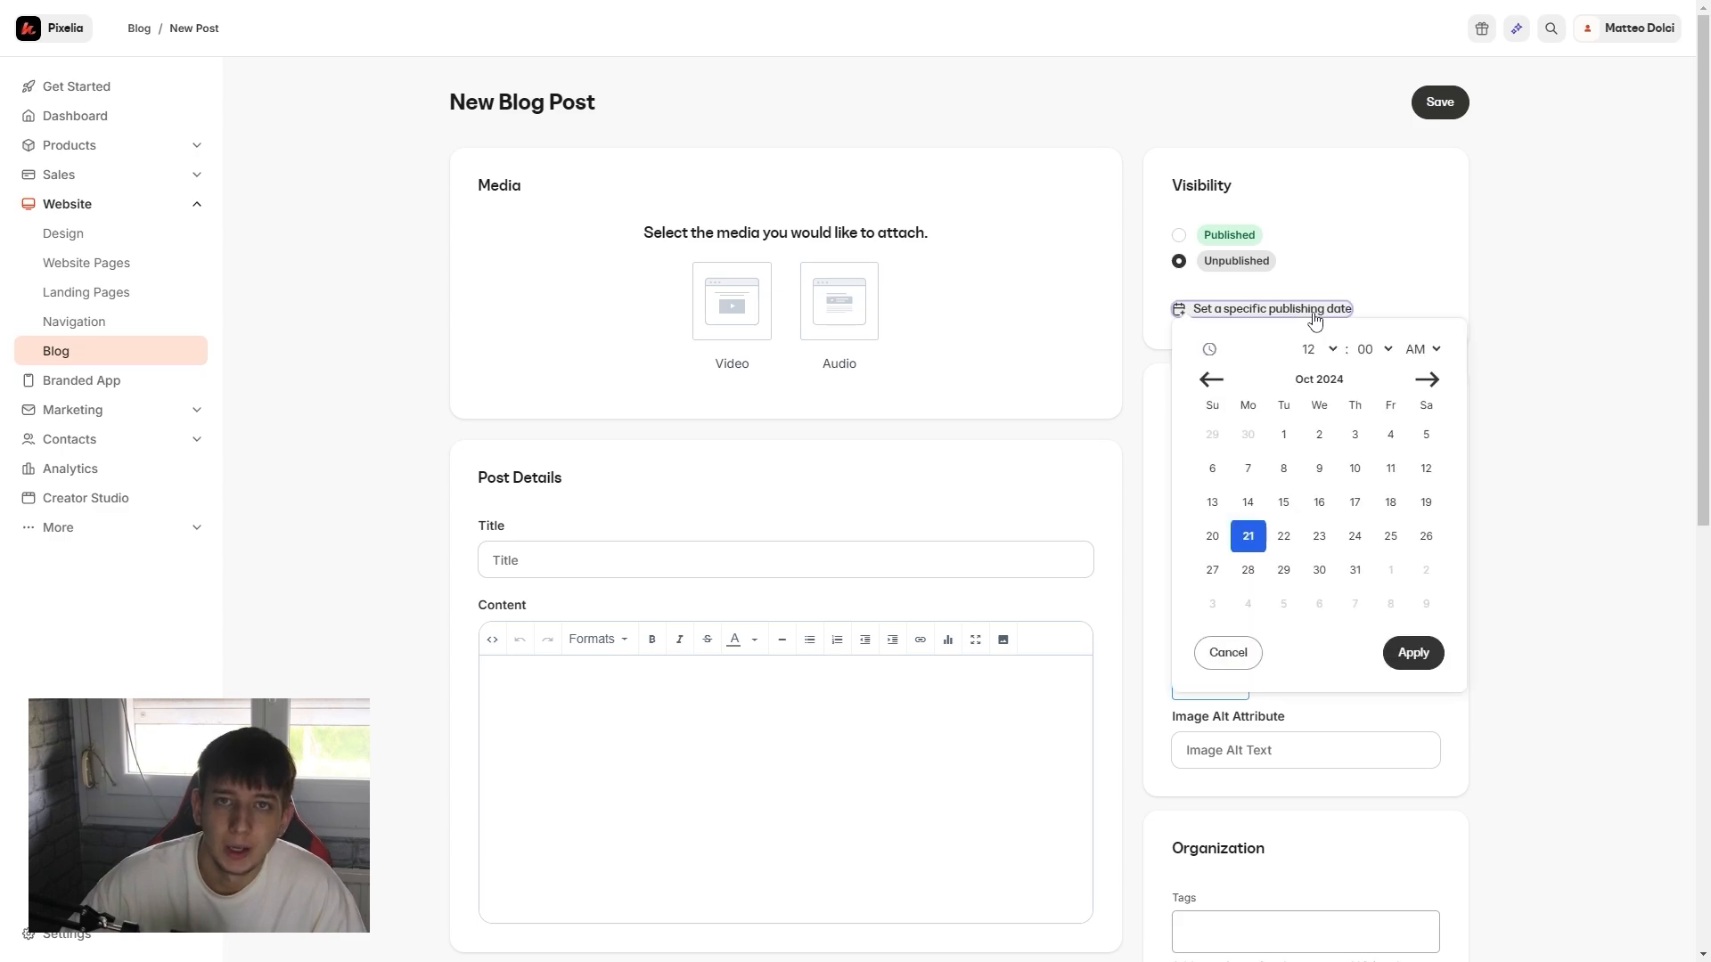
{"action": "left_click", "coordinate": [1317, 538]}
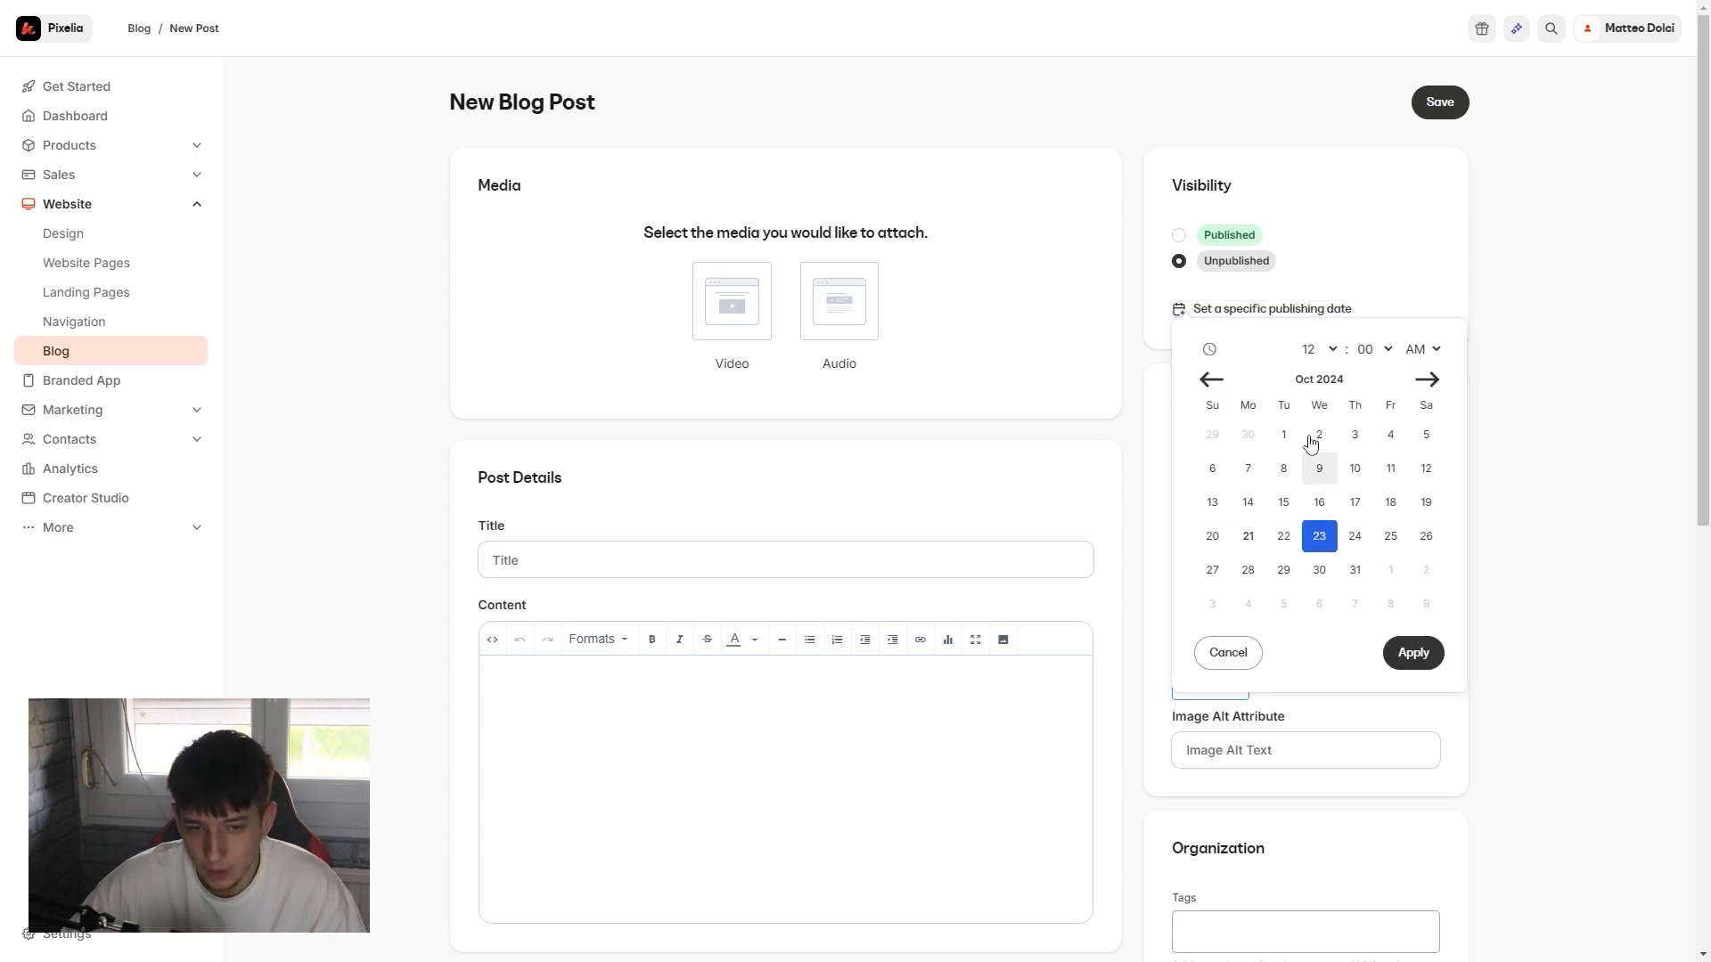
{"action": "left_click", "coordinate": [1413, 653]}
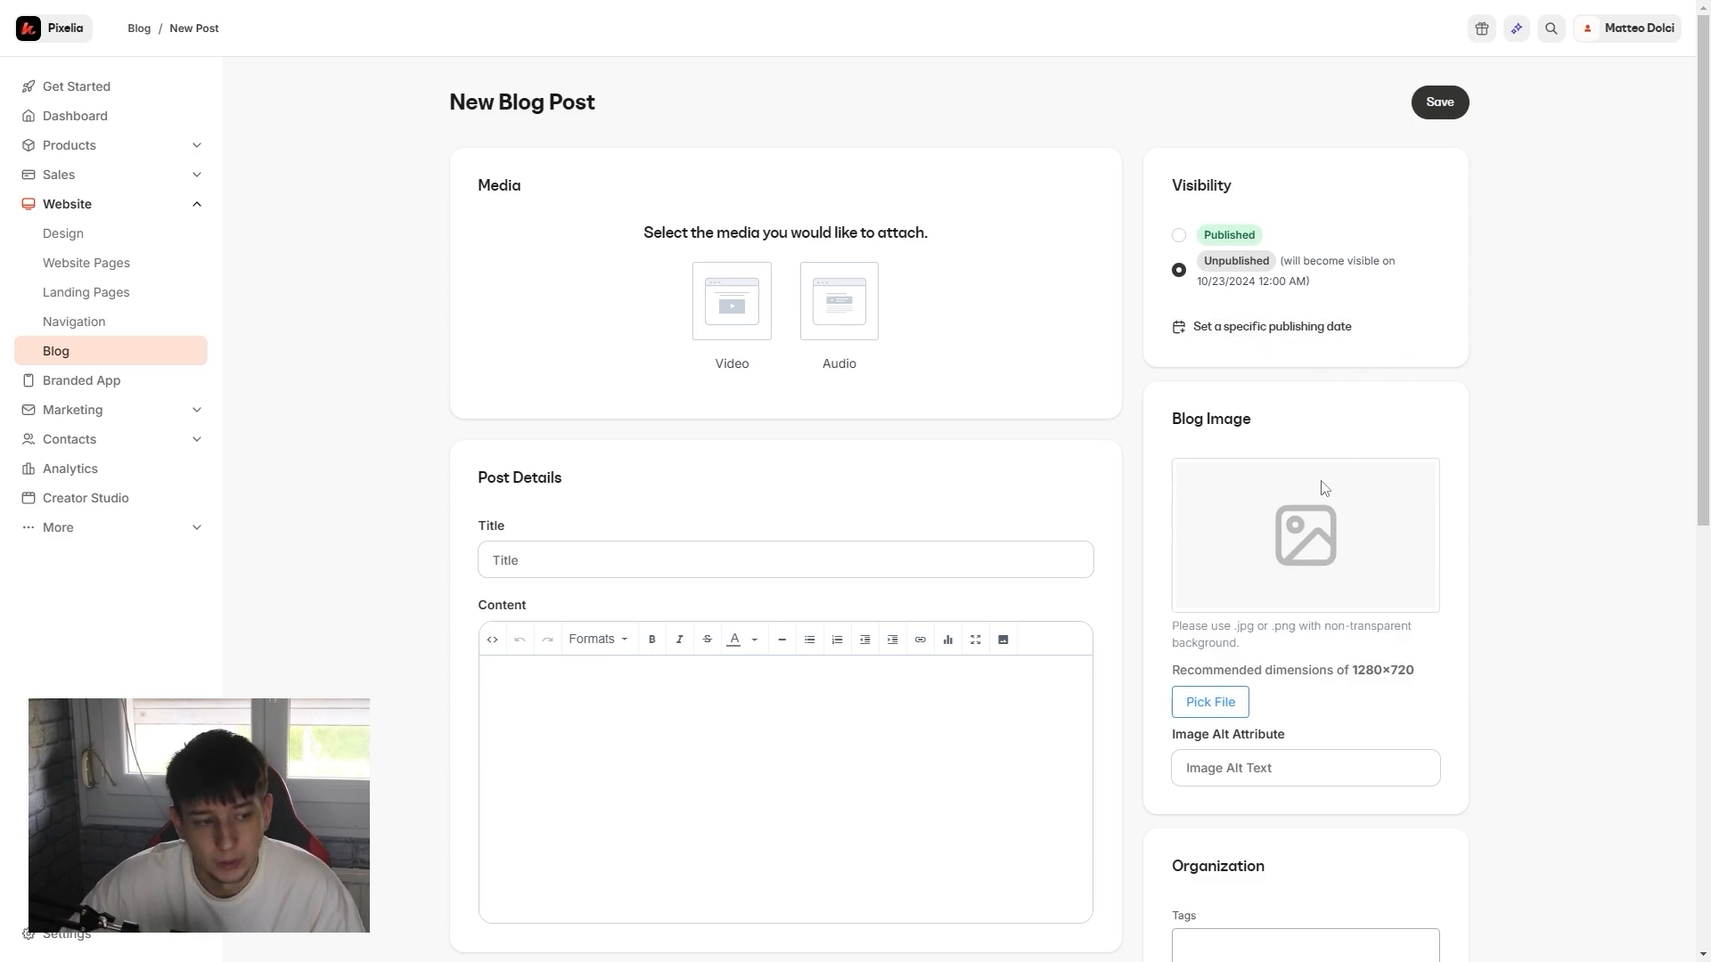
Step: Examine the new post's content, blog image, tags, and SEO and sharing fields
{"action": "scroll", "coordinate": [590, 564], "scroll_direction": "down", "scroll_amount": 1}
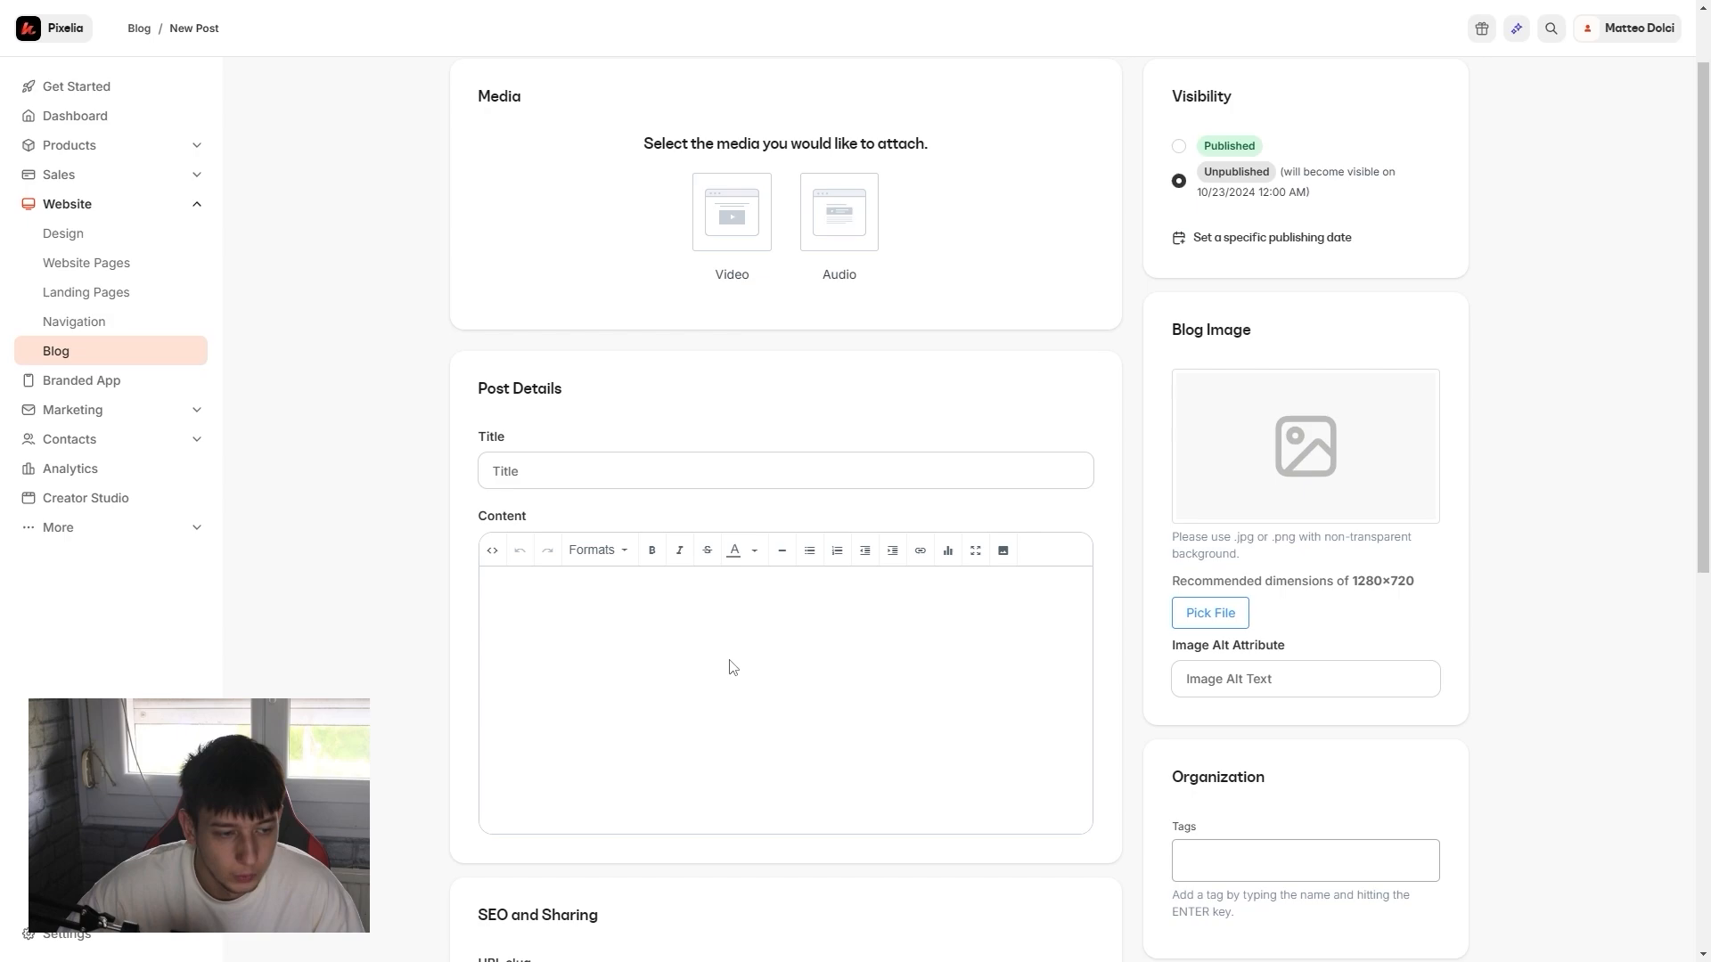
{"action": "scroll", "coordinate": [738, 663], "scroll_direction": "down", "scroll_amount": 2}
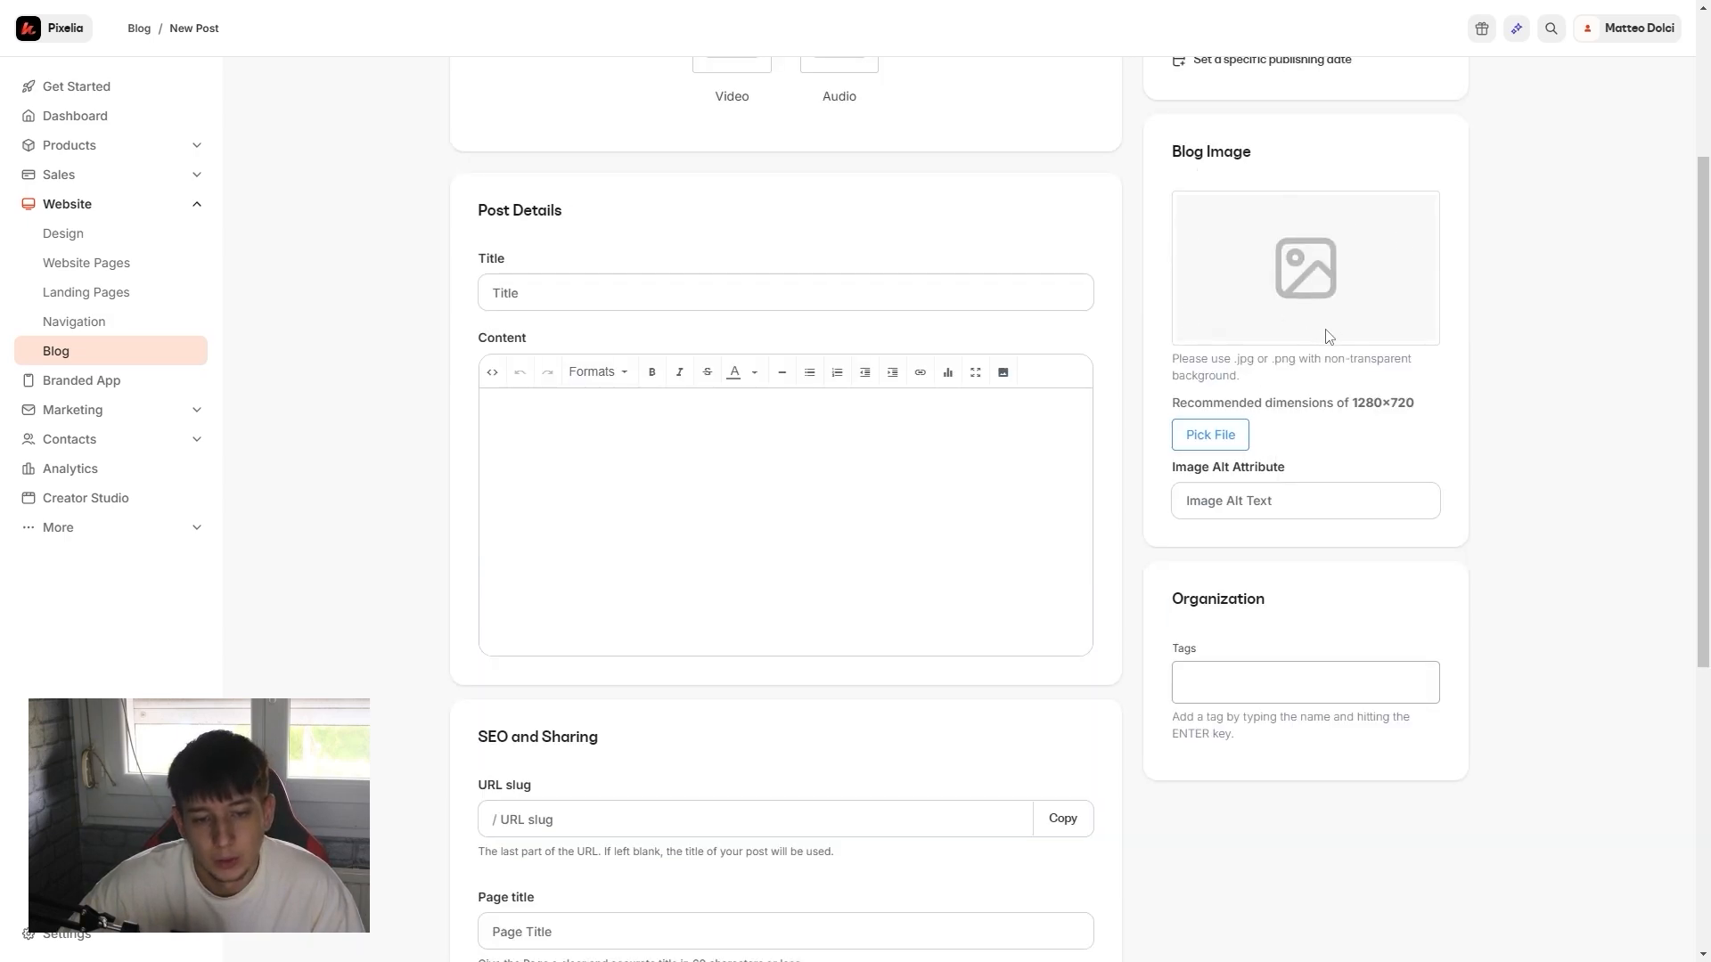
{"action": "scroll", "coordinate": [784, 643], "scroll_direction": "down", "scroll_amount": 3}
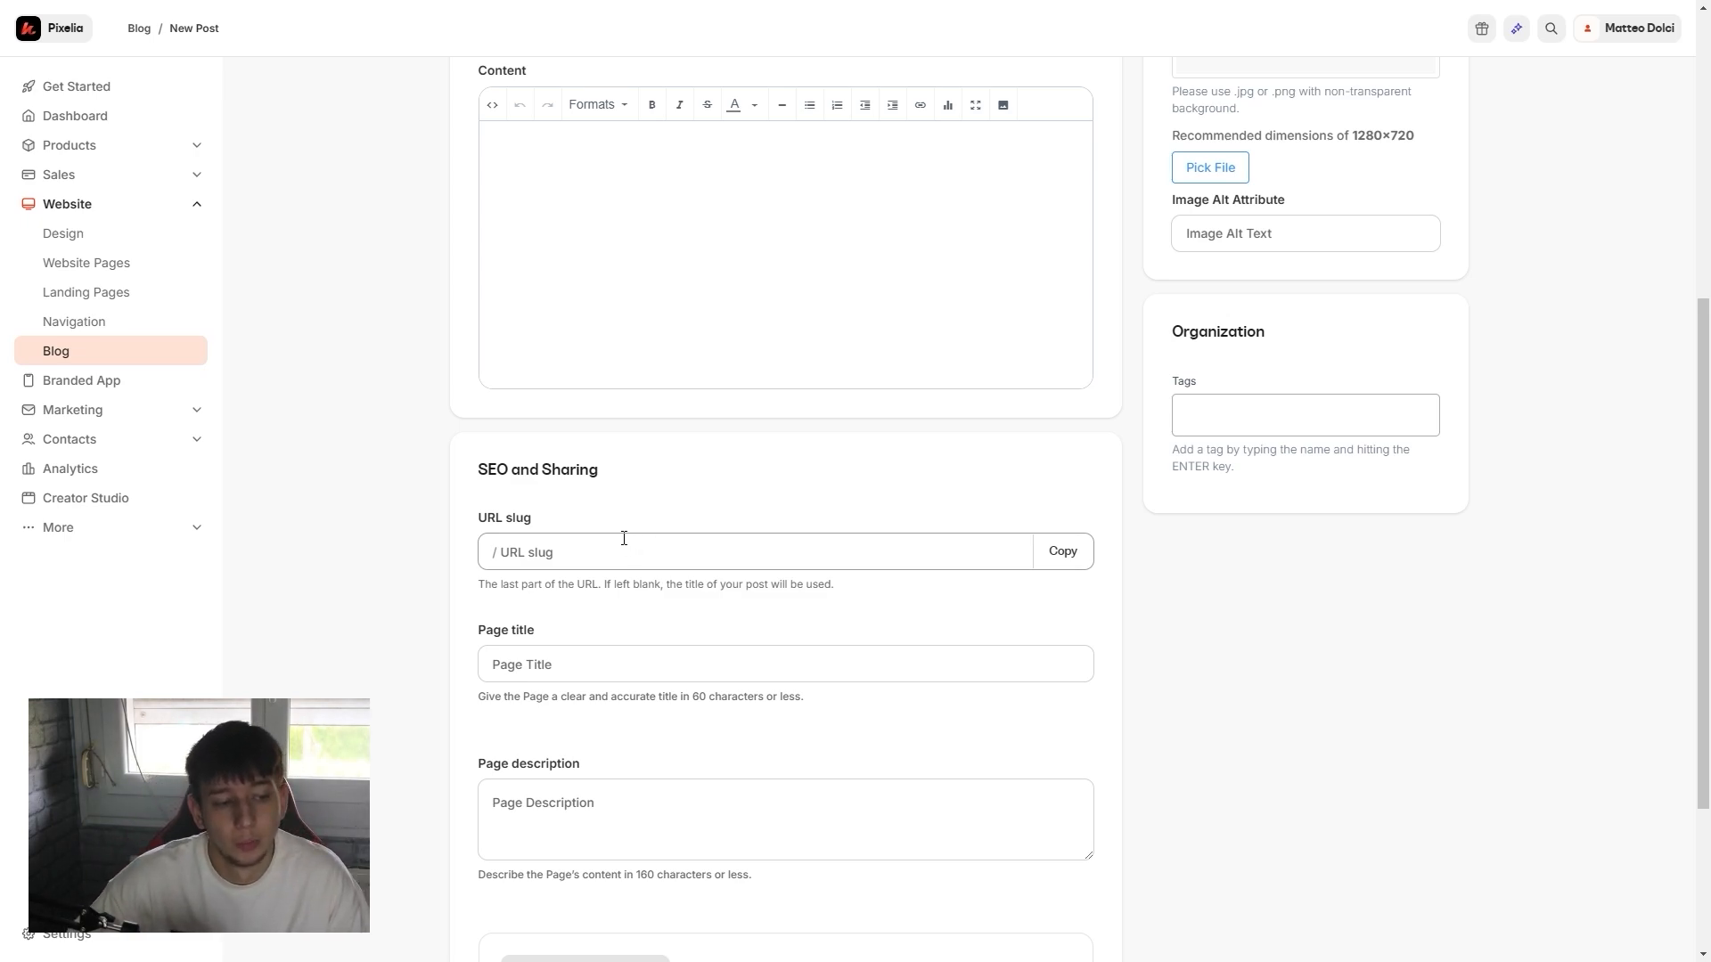
{"action": "left_click", "coordinate": [656, 542]}
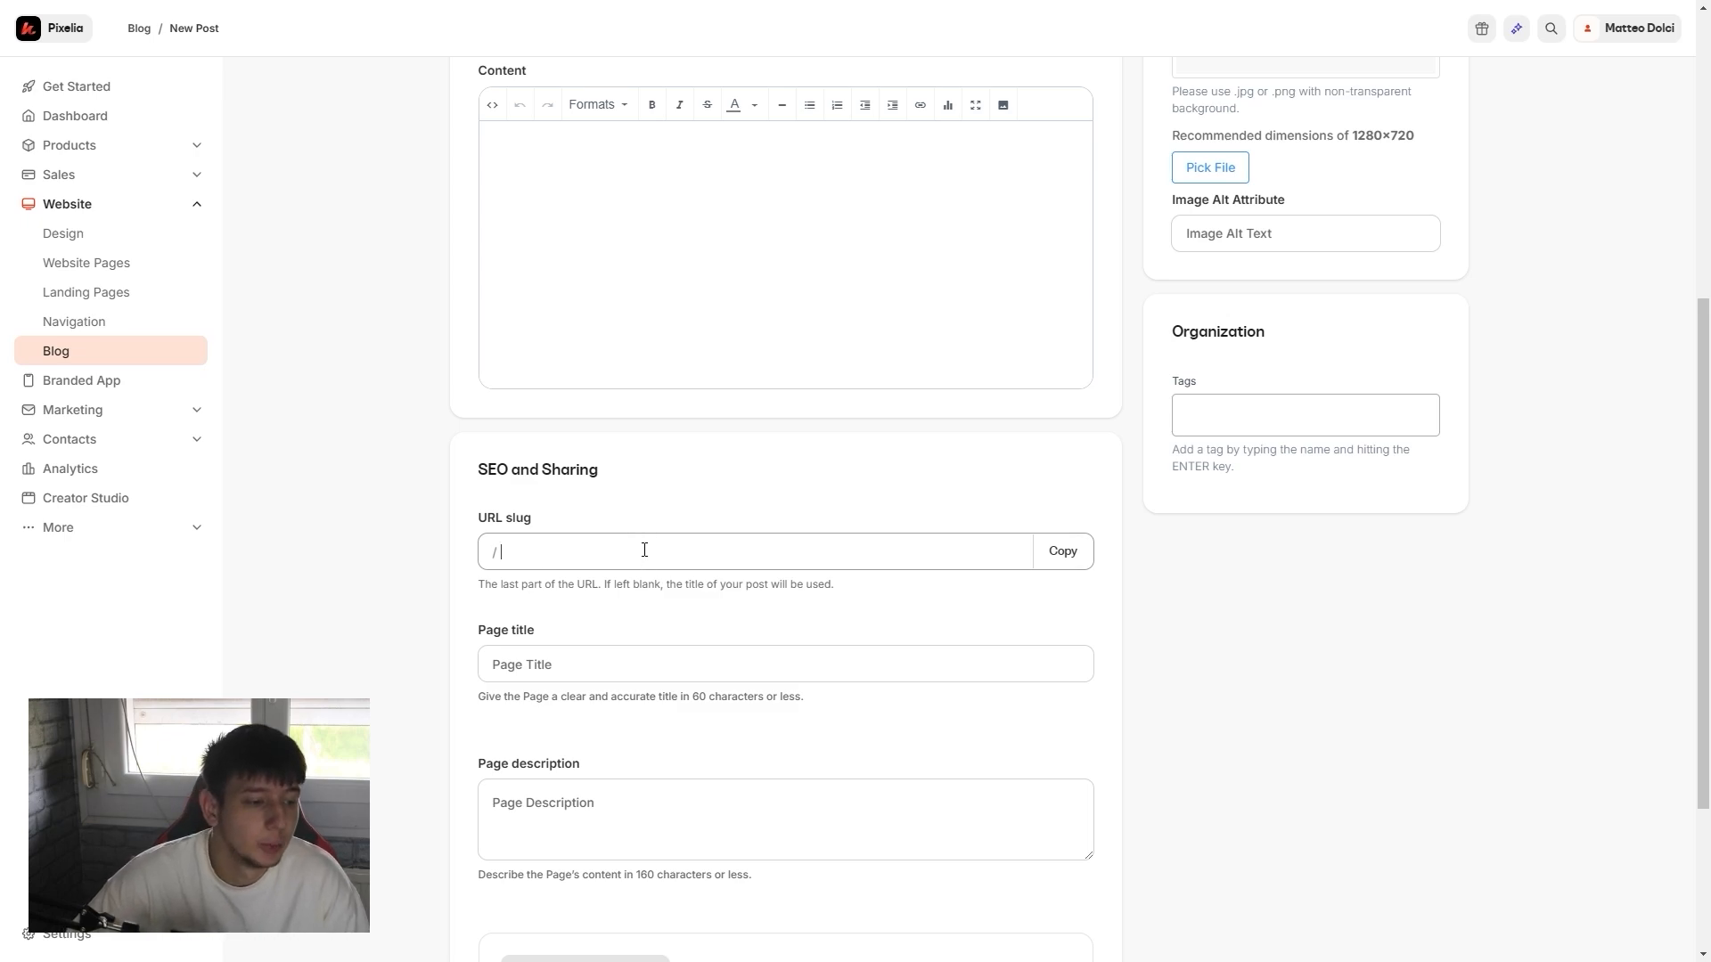
{"action": "scroll", "coordinate": [679, 565], "scroll_direction": "down", "scroll_amount": 2}
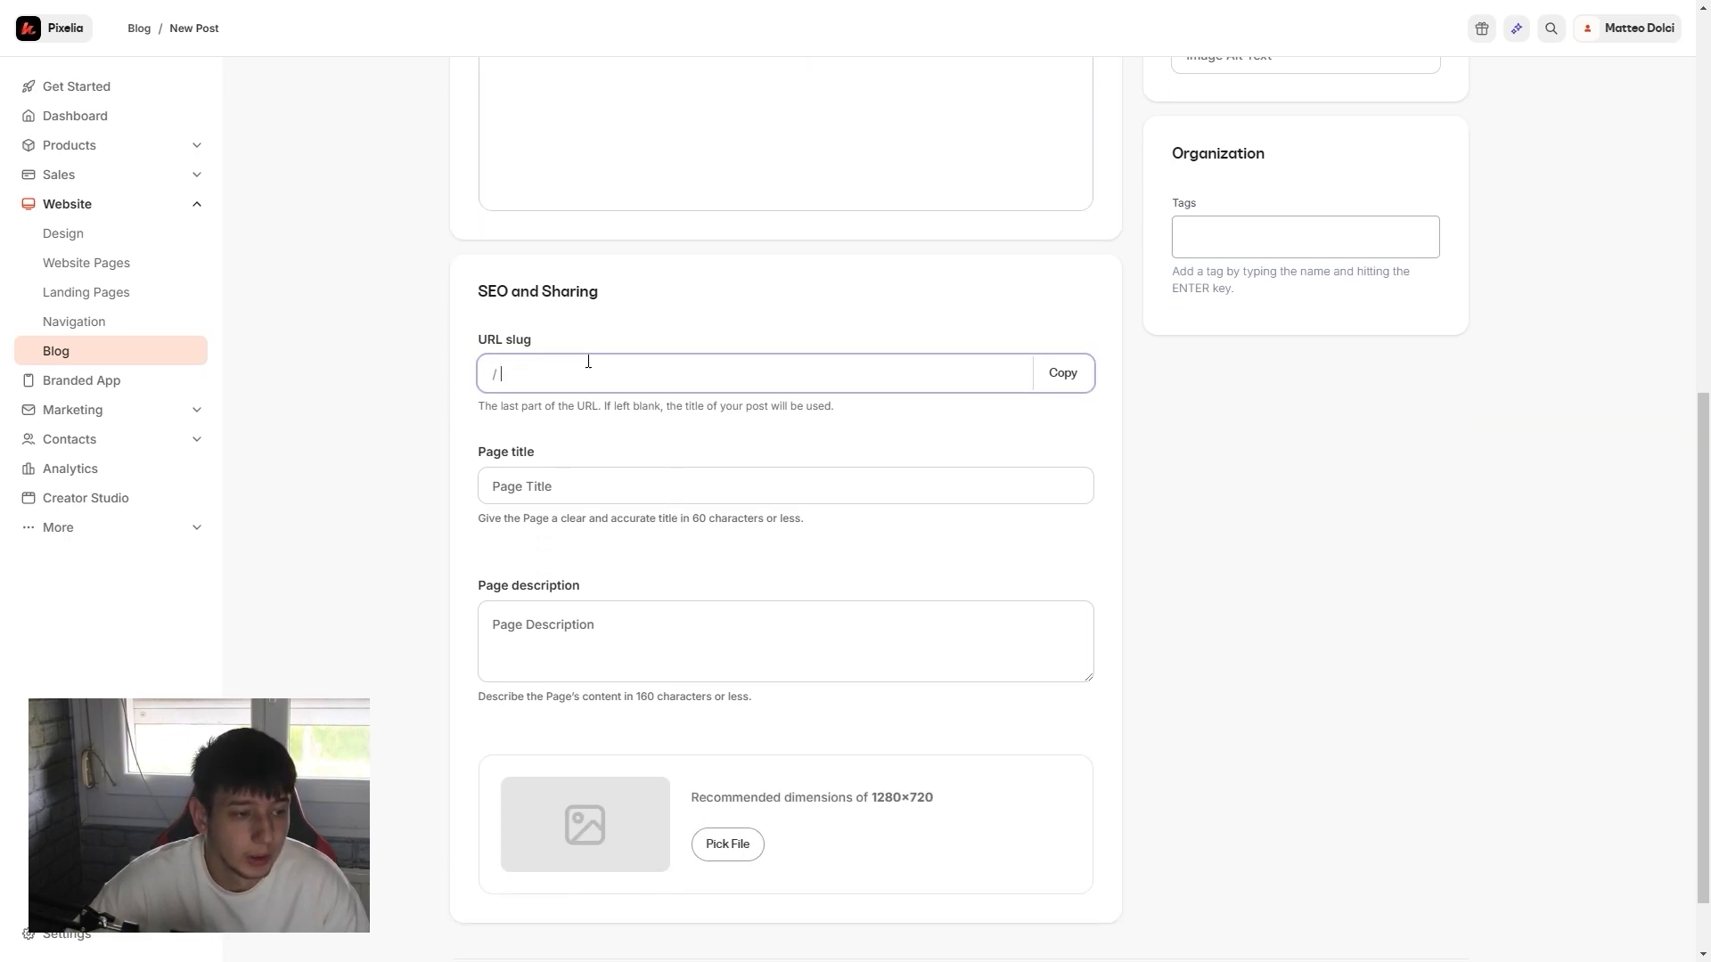
{"action": "left_click_drag", "start_coordinate": [478, 291], "coordinate": [617, 296]}
{"action": "left_click", "coordinate": [617, 297]}
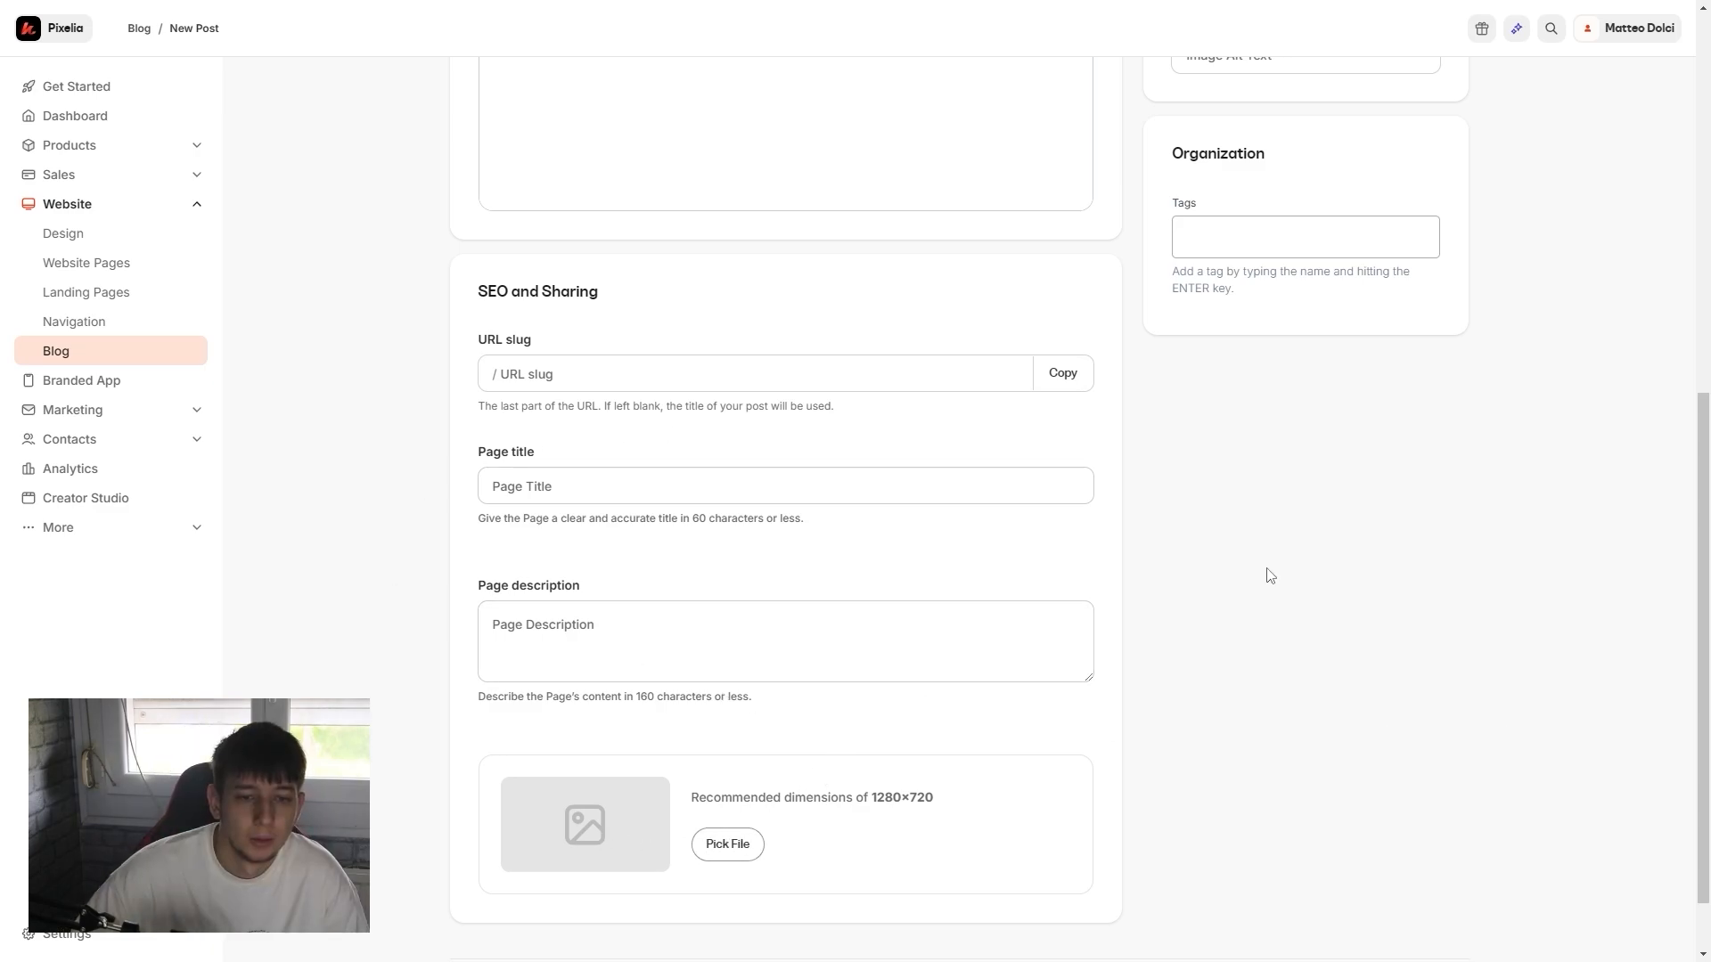
Step: Title the blog post "Trouver la motivation pour faire du sport !"
{"action": "scroll", "coordinate": [1268, 573], "scroll_direction": "up", "scroll_amount": 5}
{"action": "scroll", "coordinate": [1224, 528], "scroll_direction": "up", "scroll_amount": 3}
{"action": "left_click", "coordinate": [808, 559]}
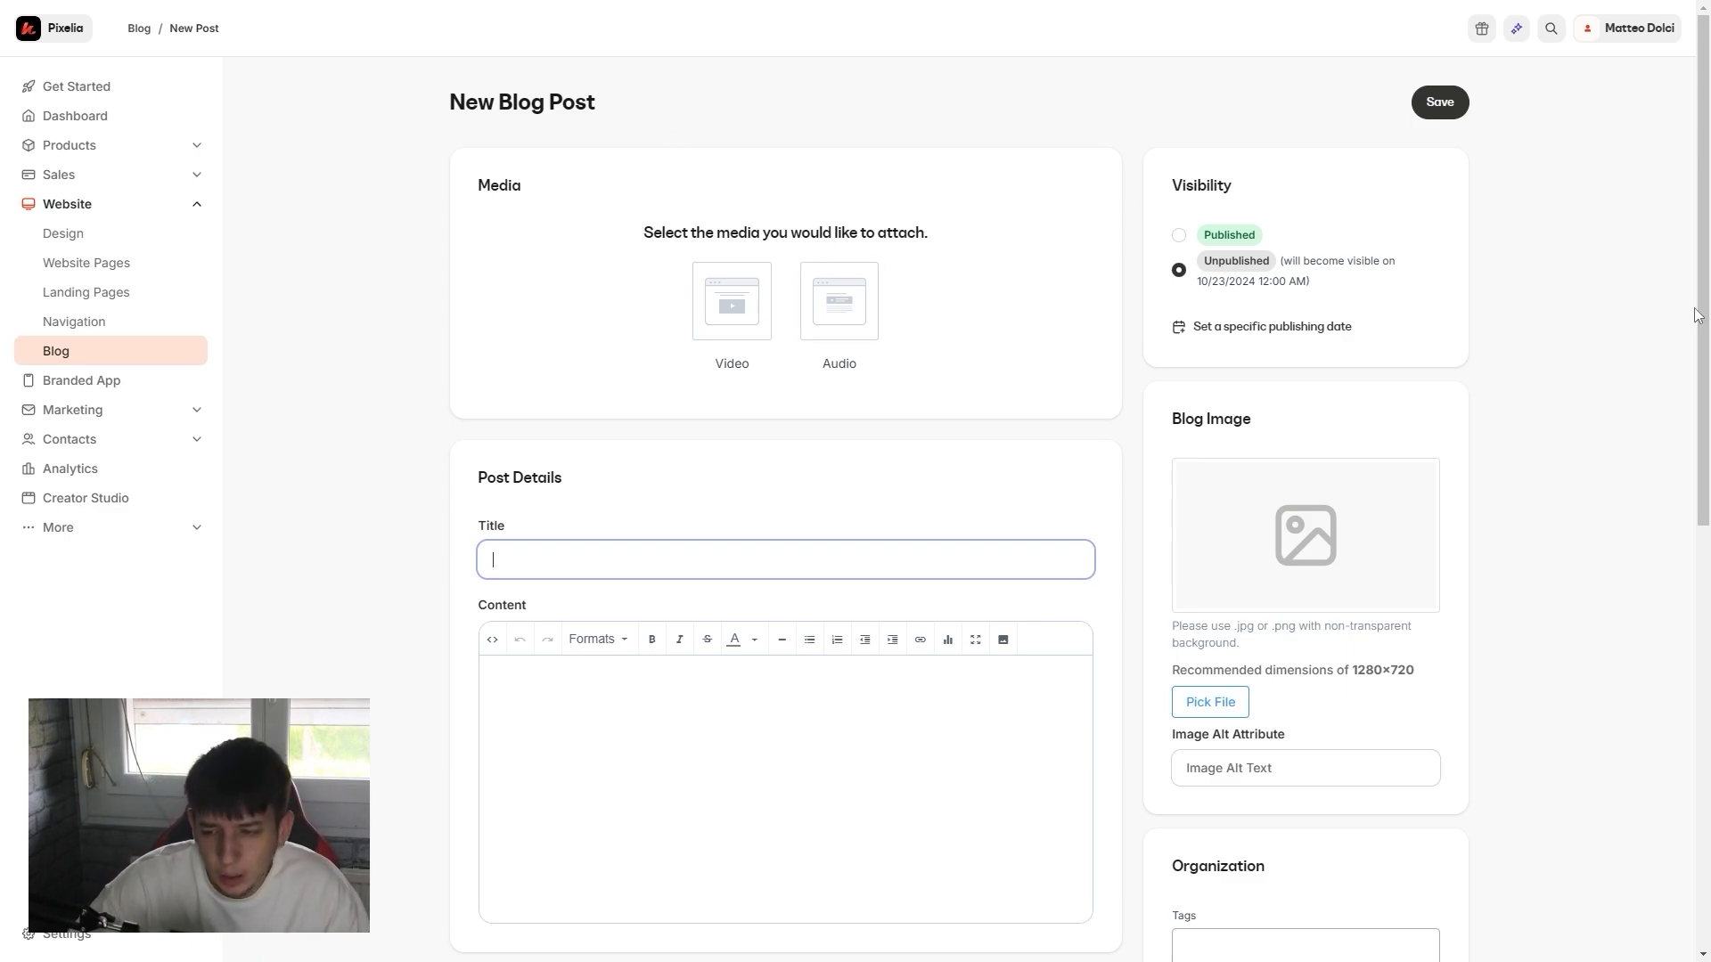
{"action": "type", "text": "Trouver la motivation pour faire du sport !"}
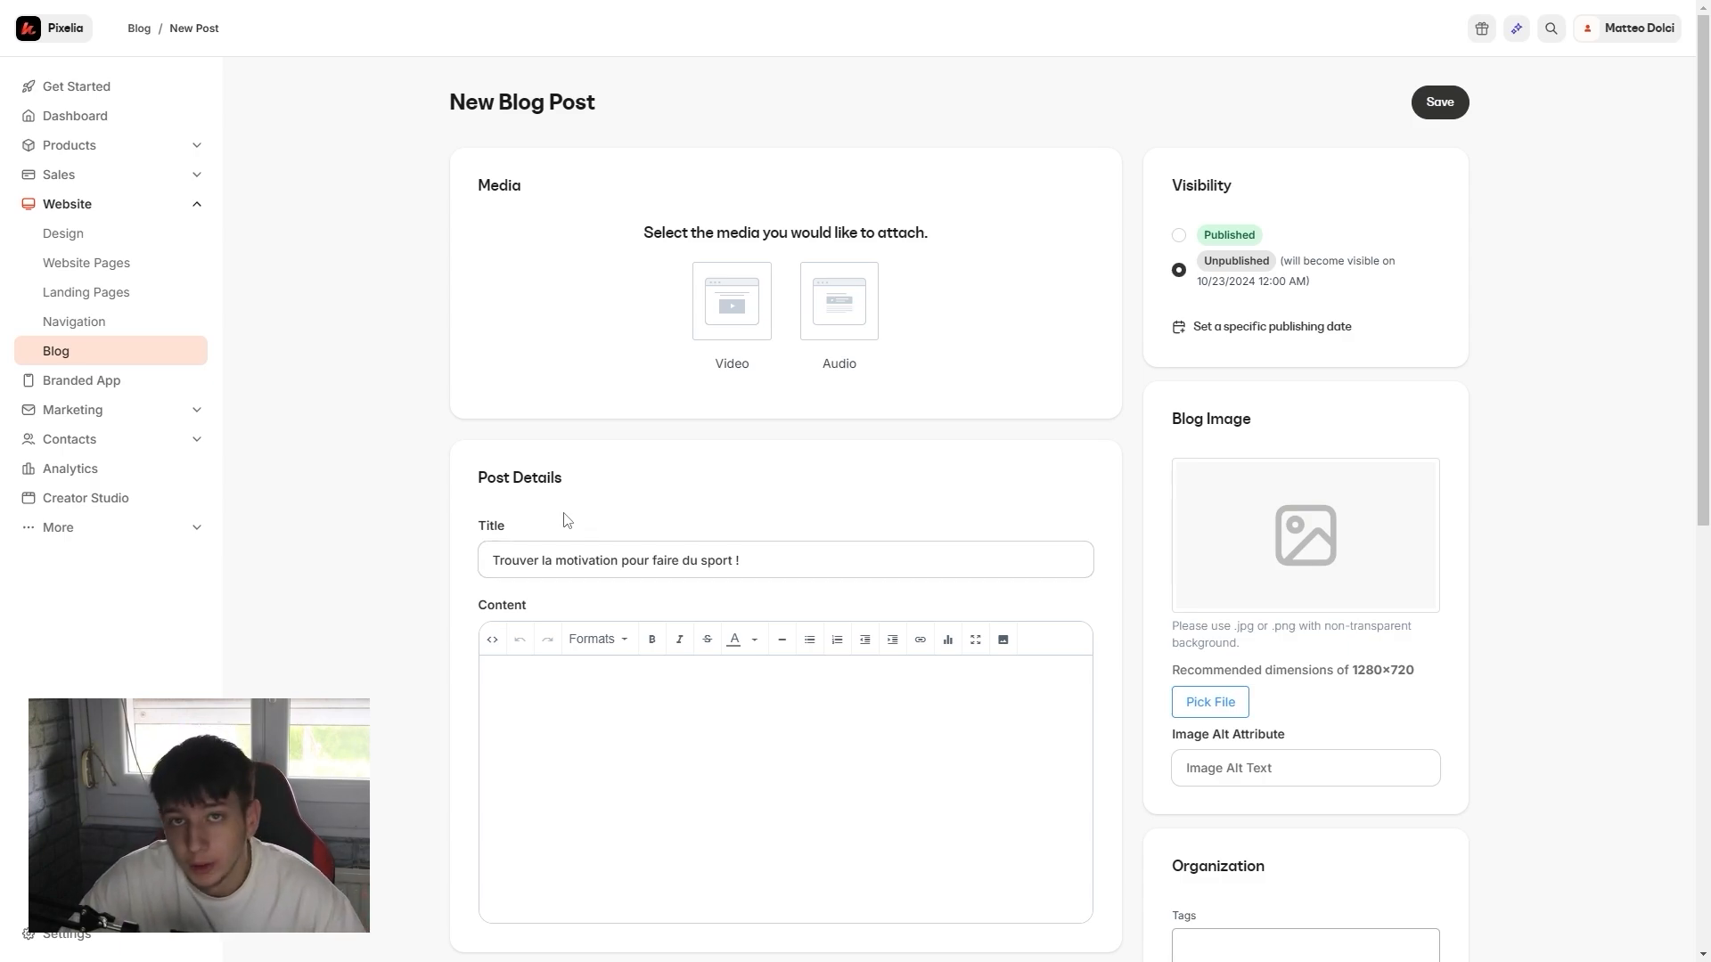
Step: Review the heading, inline and alignment formats available for the post's content
{"action": "scroll", "coordinate": [558, 527], "scroll_direction": "down", "scroll_amount": 2}
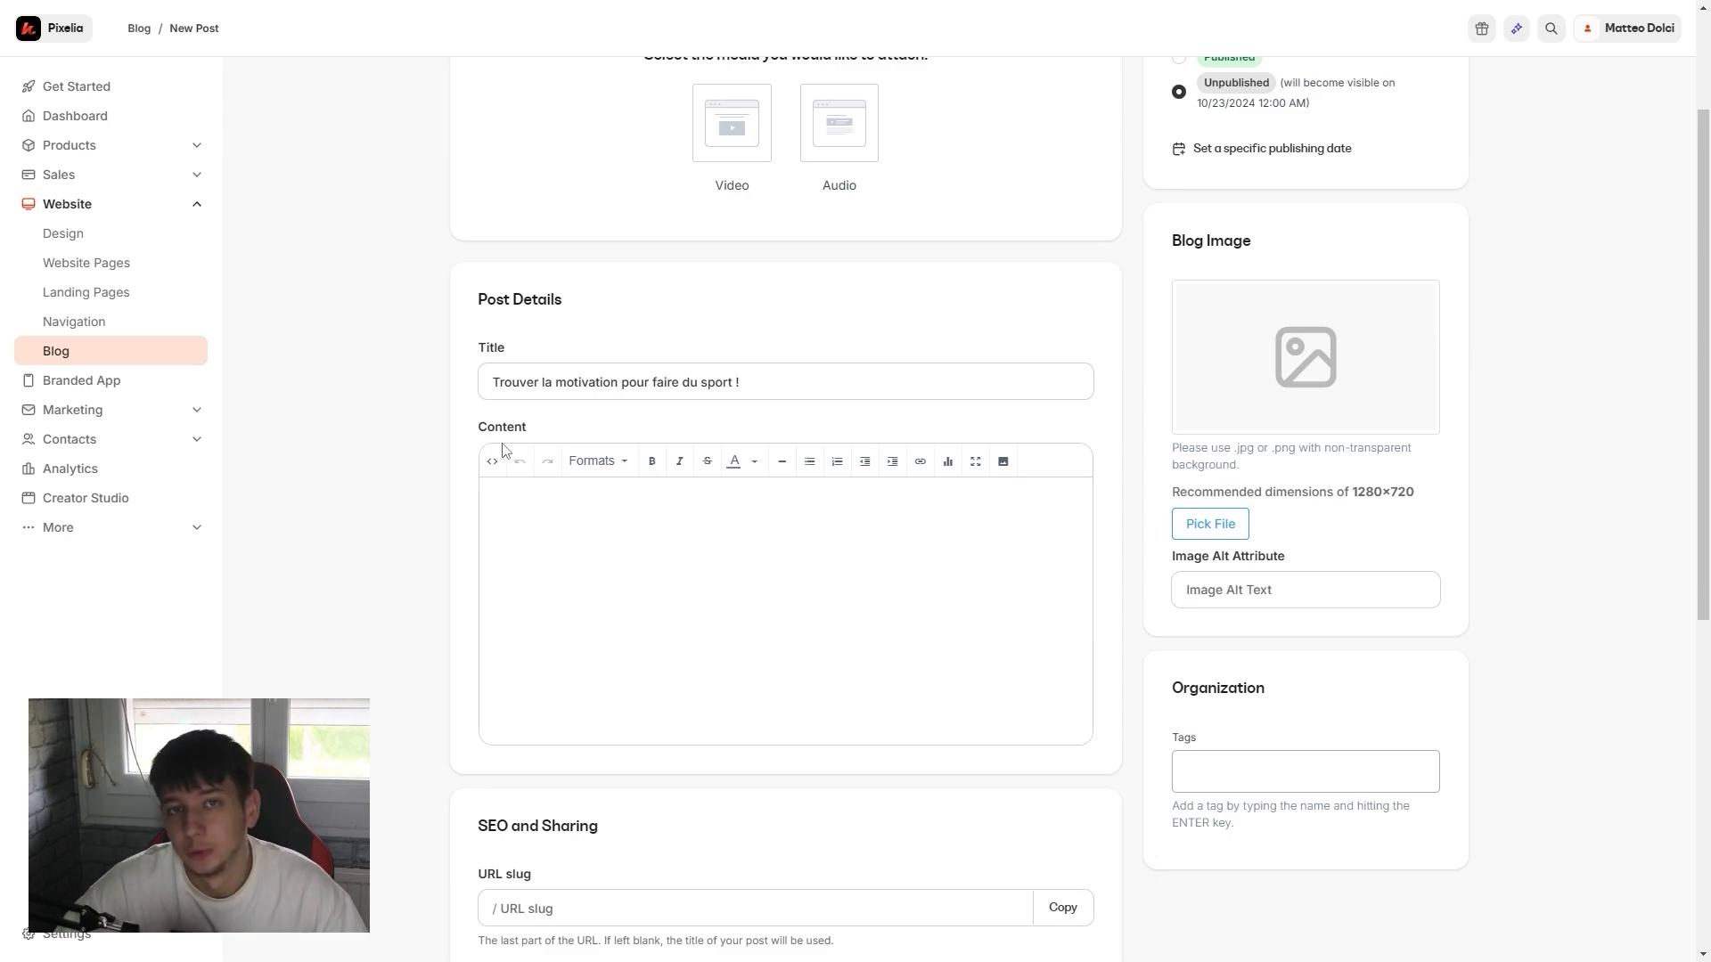
{"action": "left_click", "coordinate": [576, 508]}
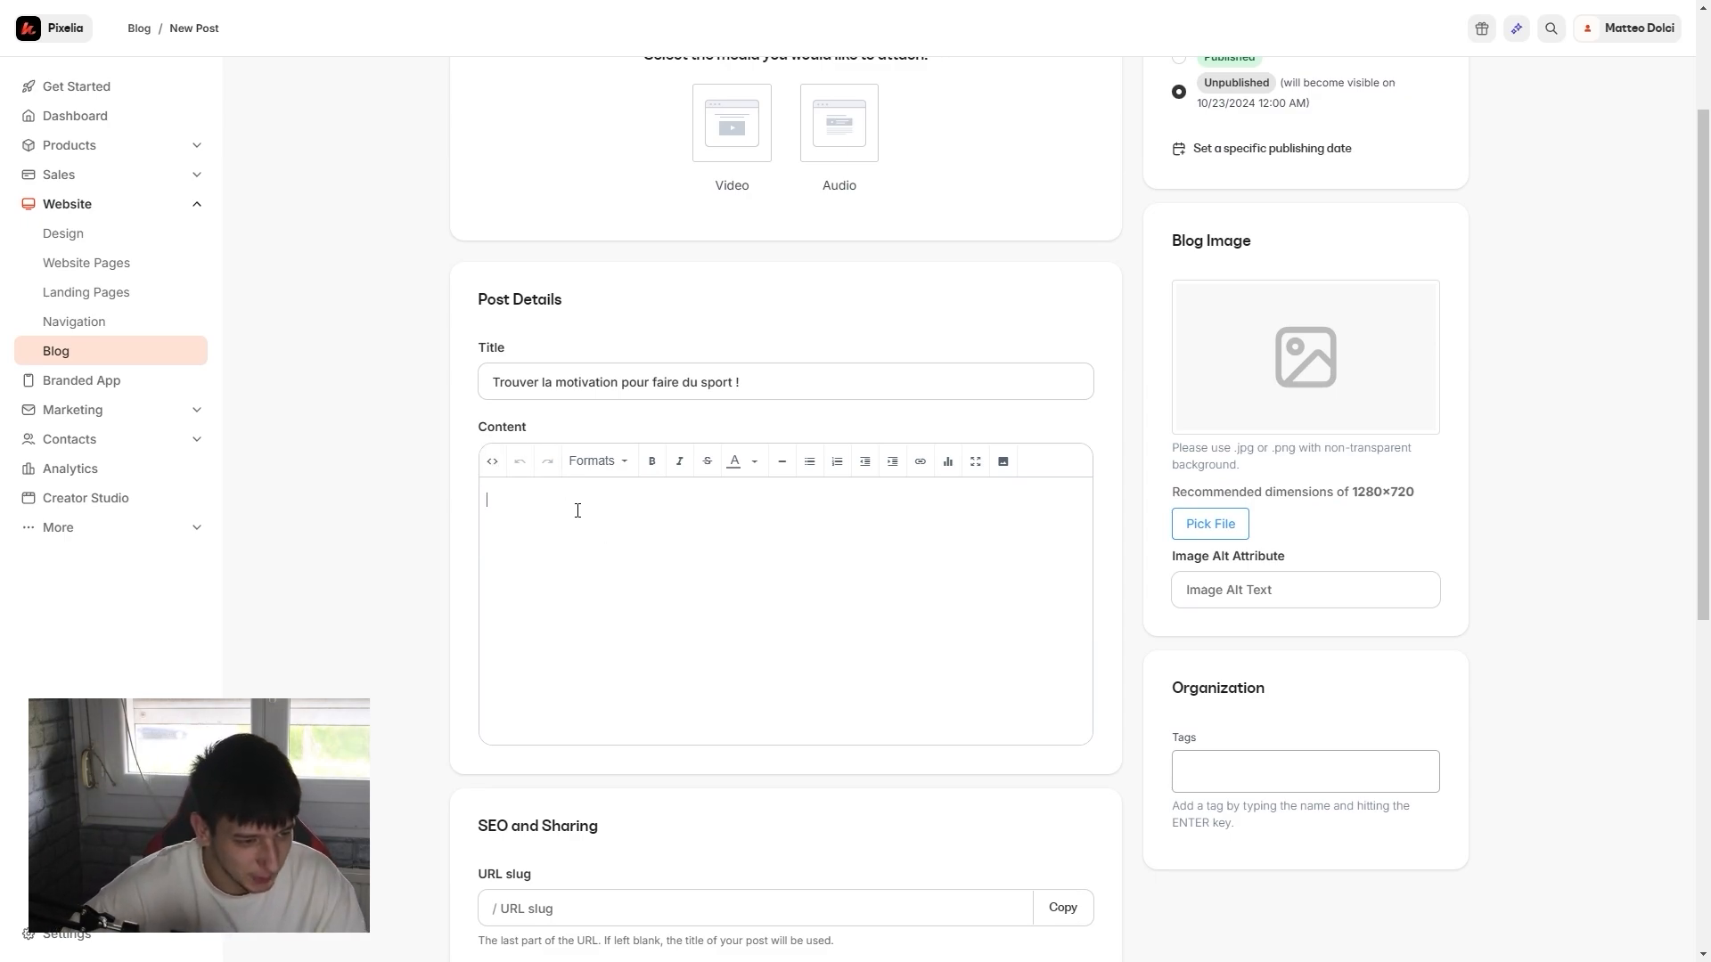
{"action": "left_click", "coordinate": [597, 460]}
{"action": "mouse_move", "coordinate": [618, 501]}
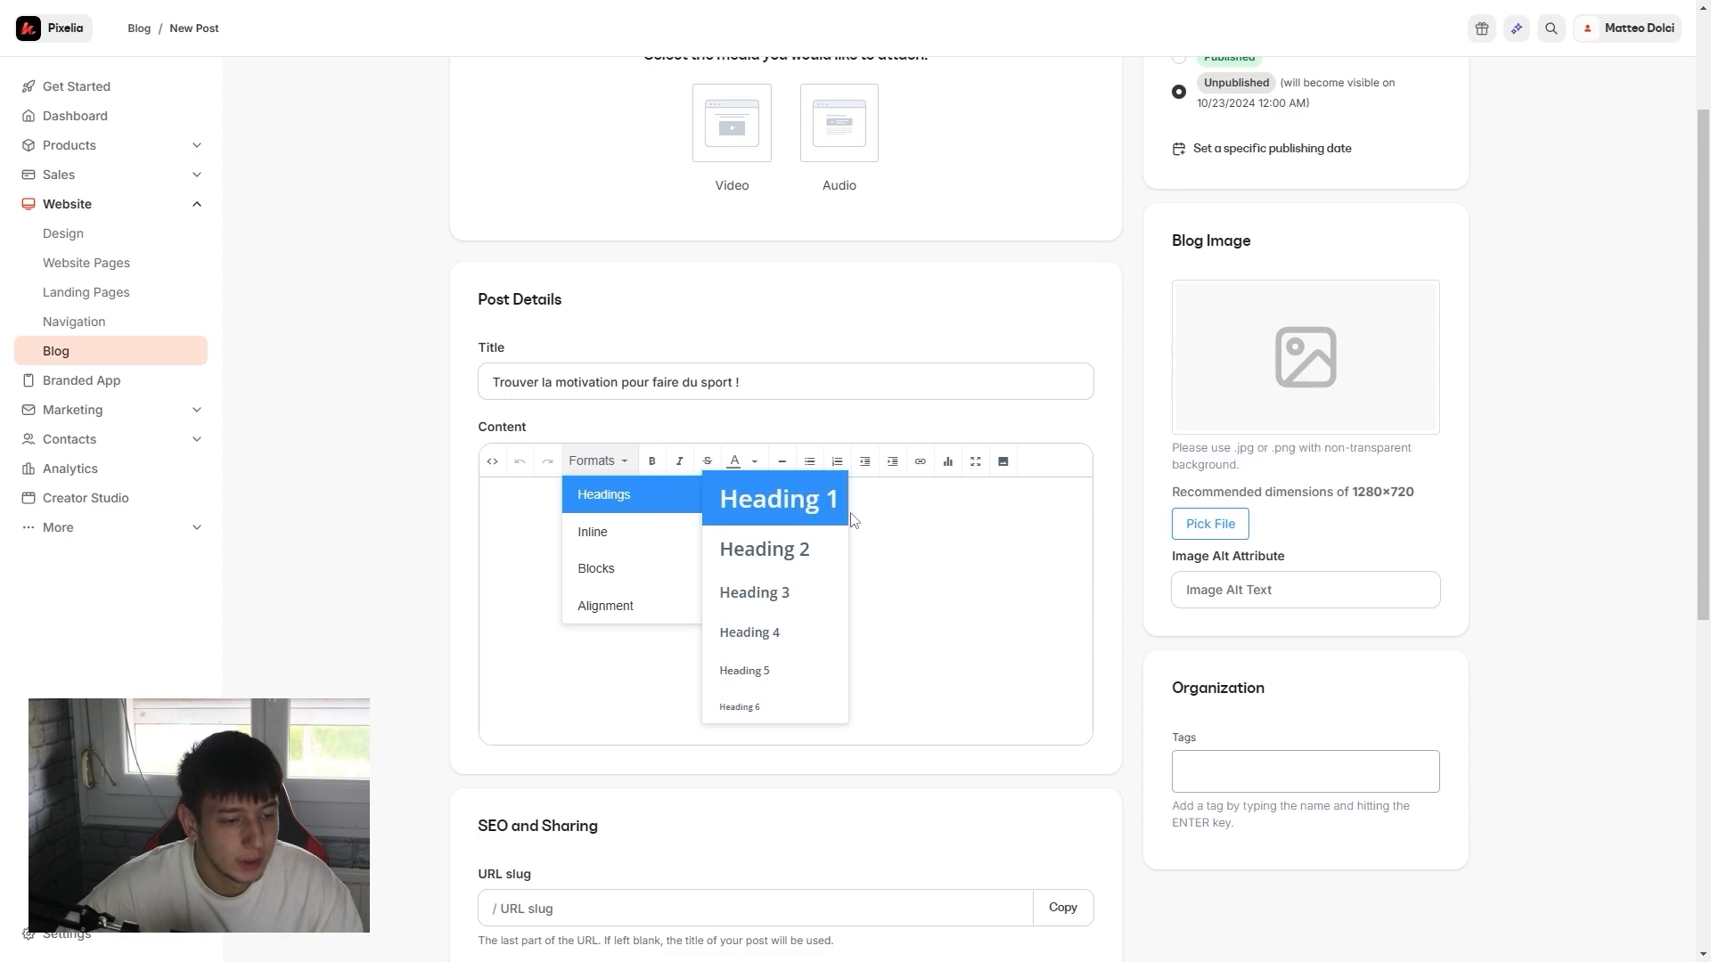
{"action": "mouse_move", "coordinate": [630, 553]}
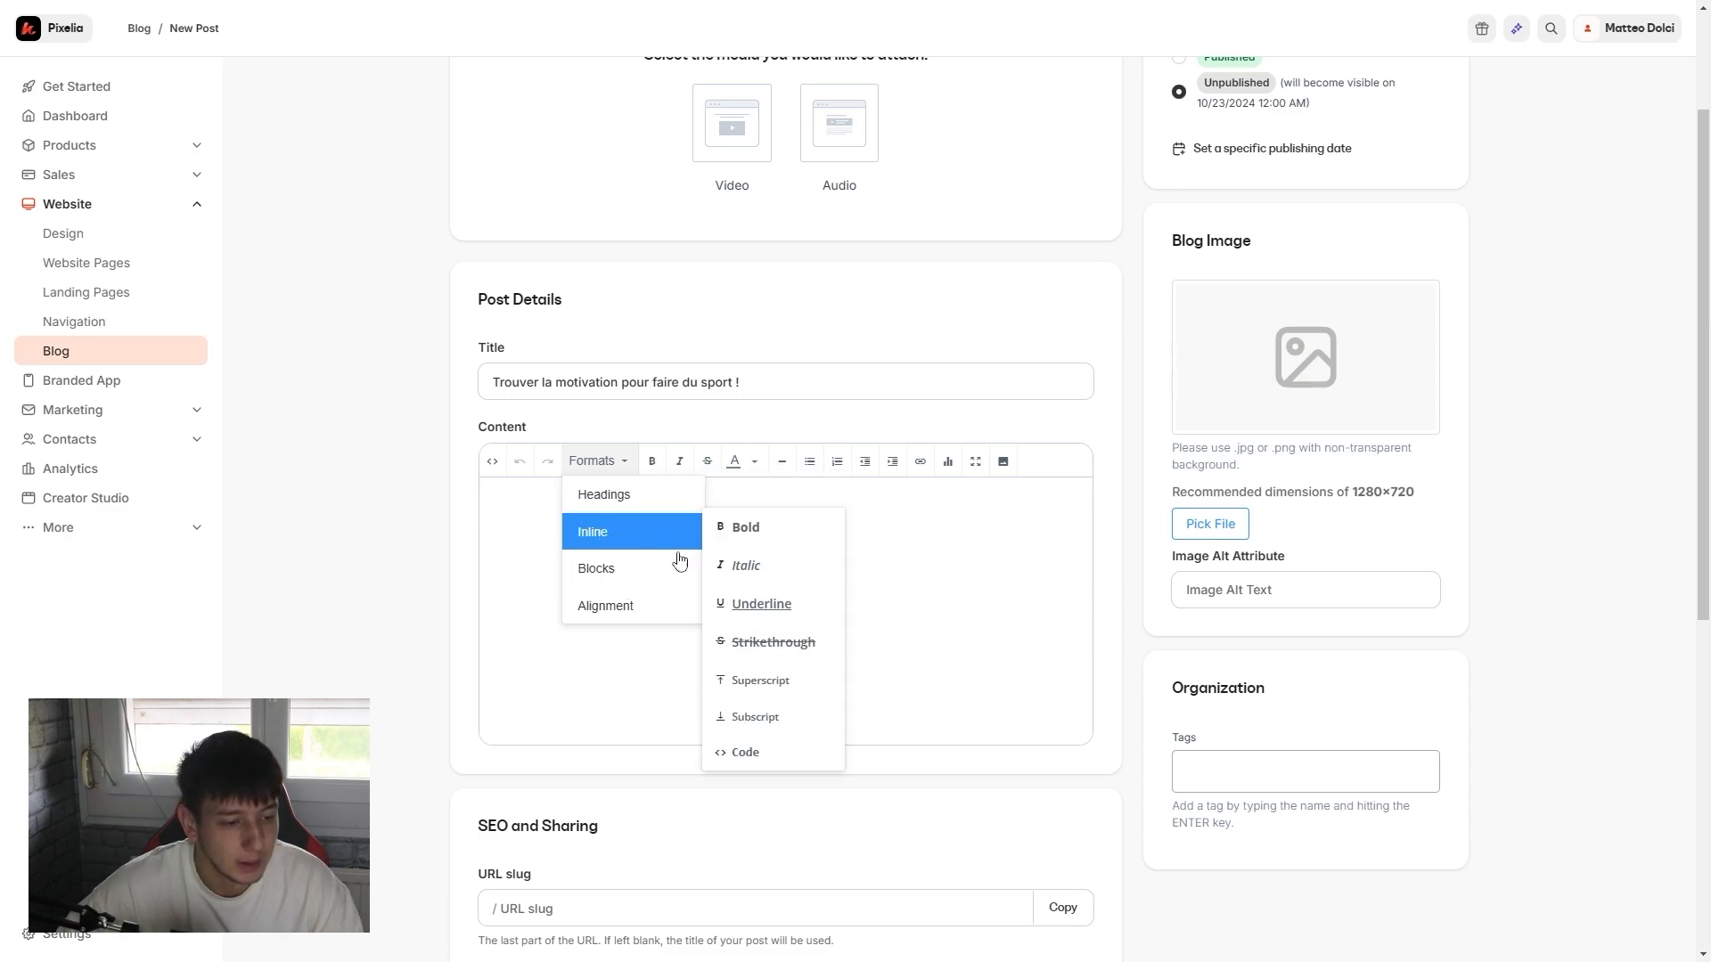
{"action": "mouse_move", "coordinate": [585, 611]}
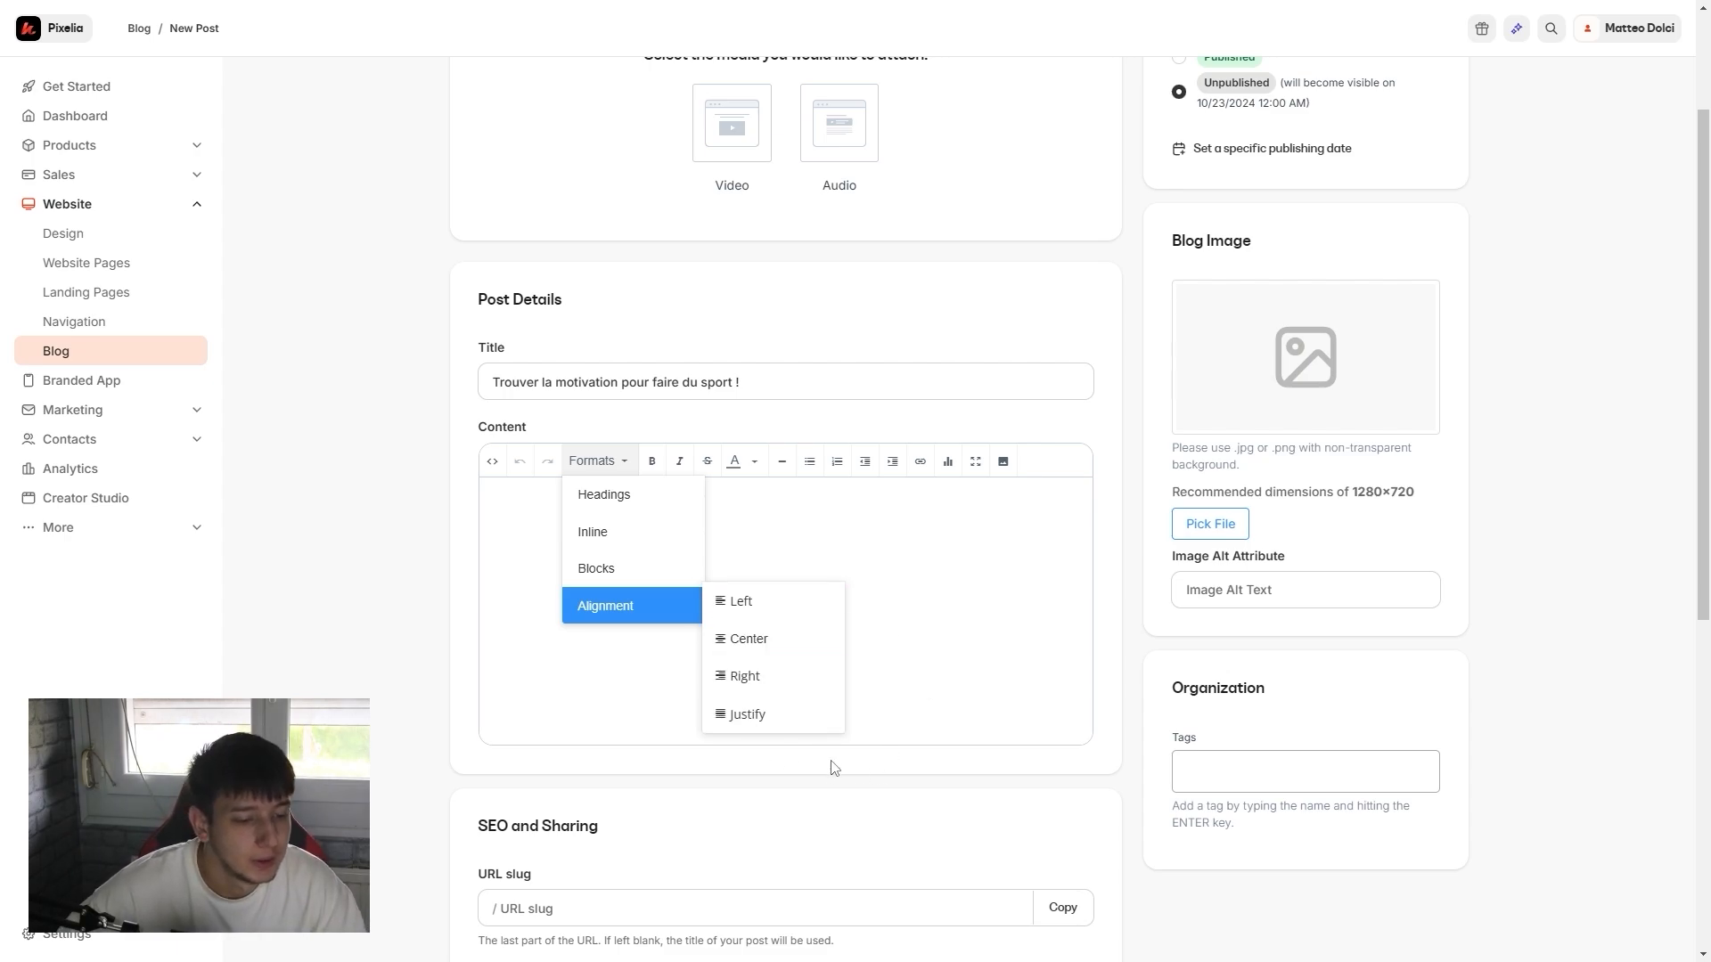
{"action": "left_click", "coordinate": [546, 656]}
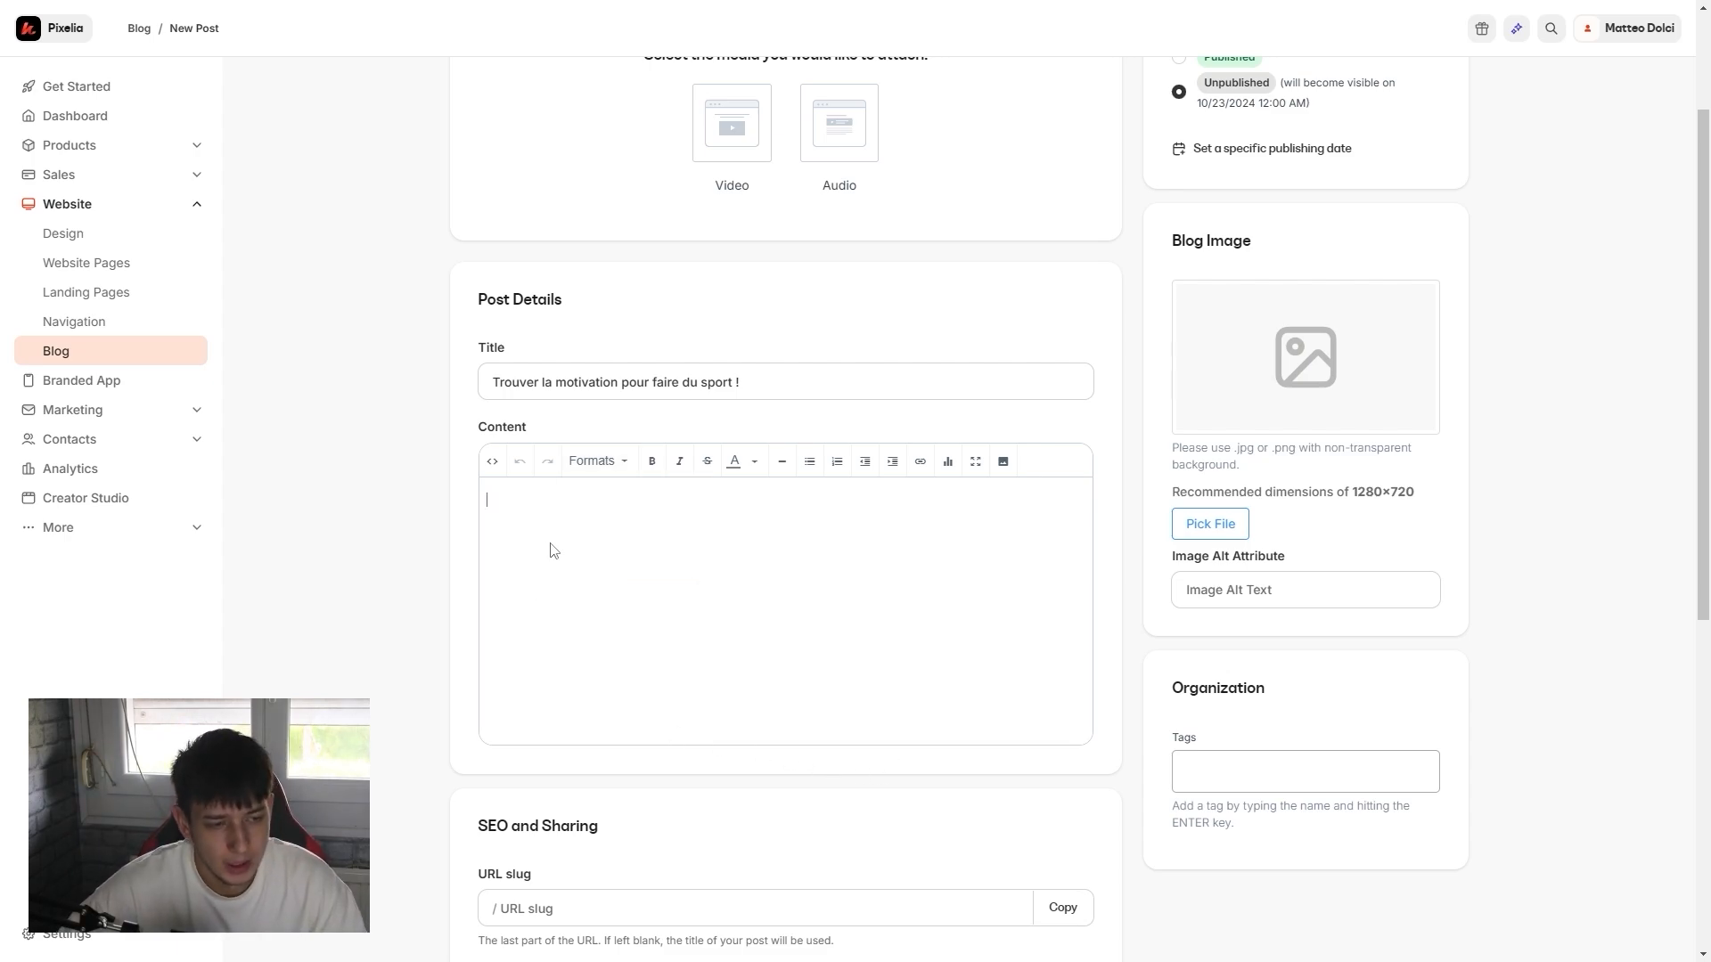
Step: Compare the video and audio attachment options and choose Video as the post's media type
{"action": "scroll", "coordinate": [550, 545], "scroll_direction": "up", "scroll_amount": 2}
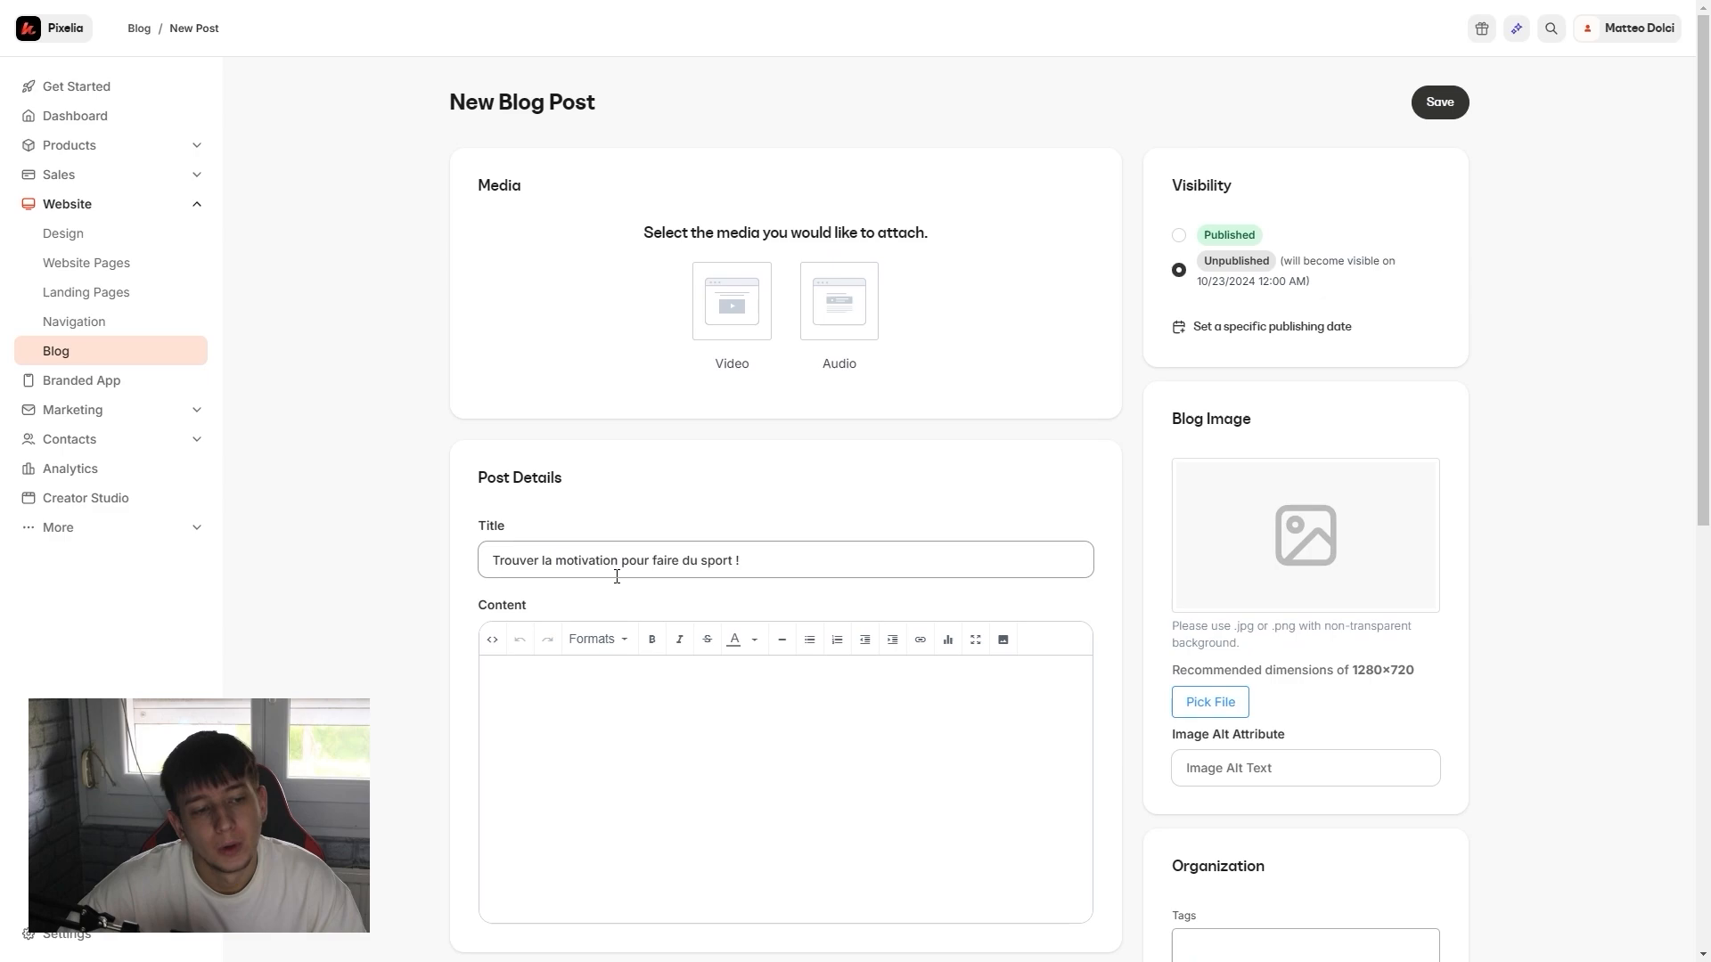
{"action": "left_click", "coordinate": [746, 321]}
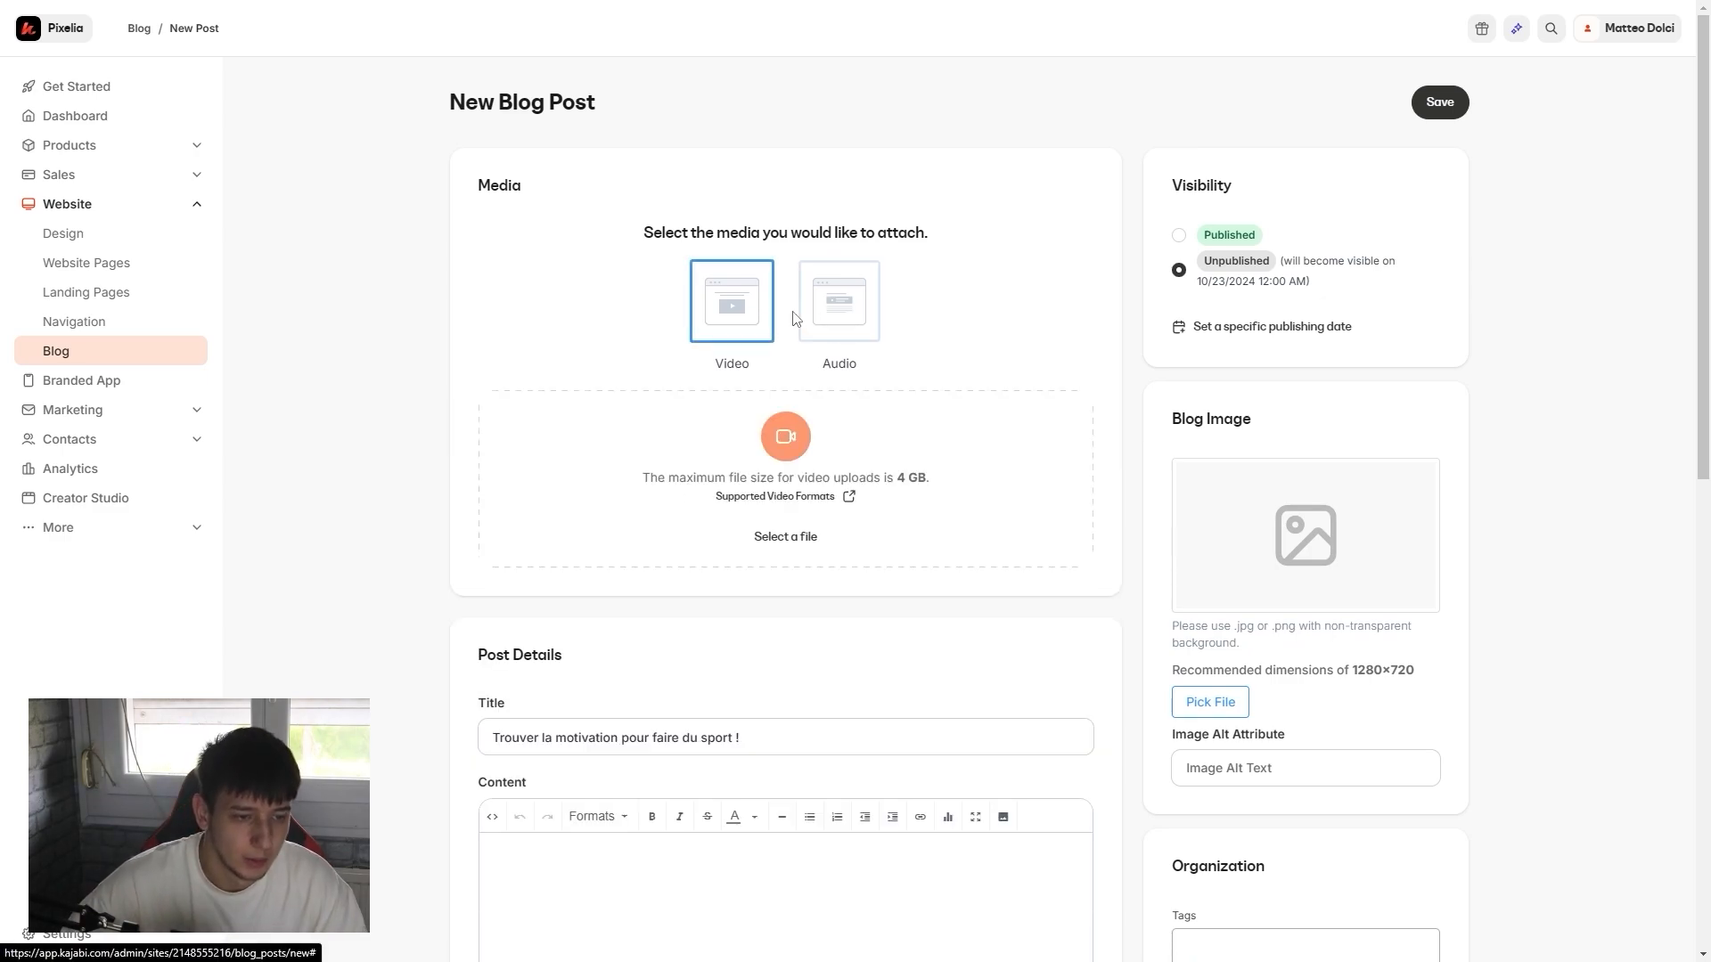
{"action": "left_click", "coordinate": [870, 322]}
{"action": "left_click", "coordinate": [732, 315]}
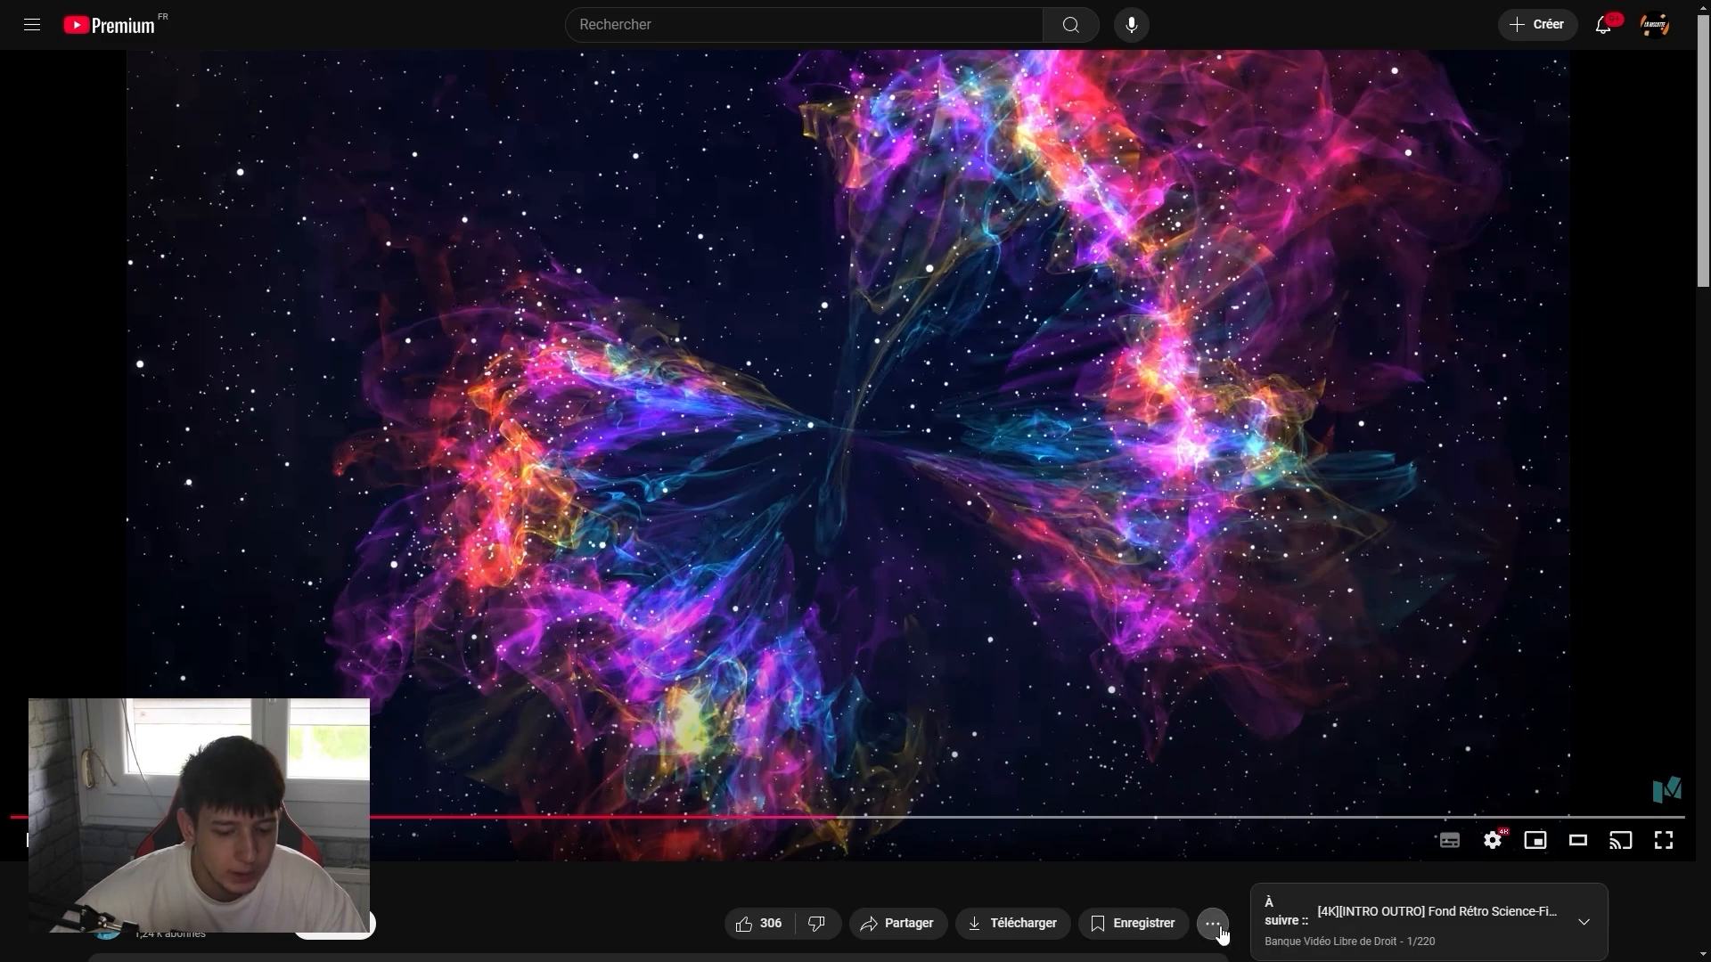
Step: On YouTube, copy the embed code of the "[4K] Raimbow Nebula" video and return to the blog post
{"action": "left_click", "coordinate": [891, 923]}
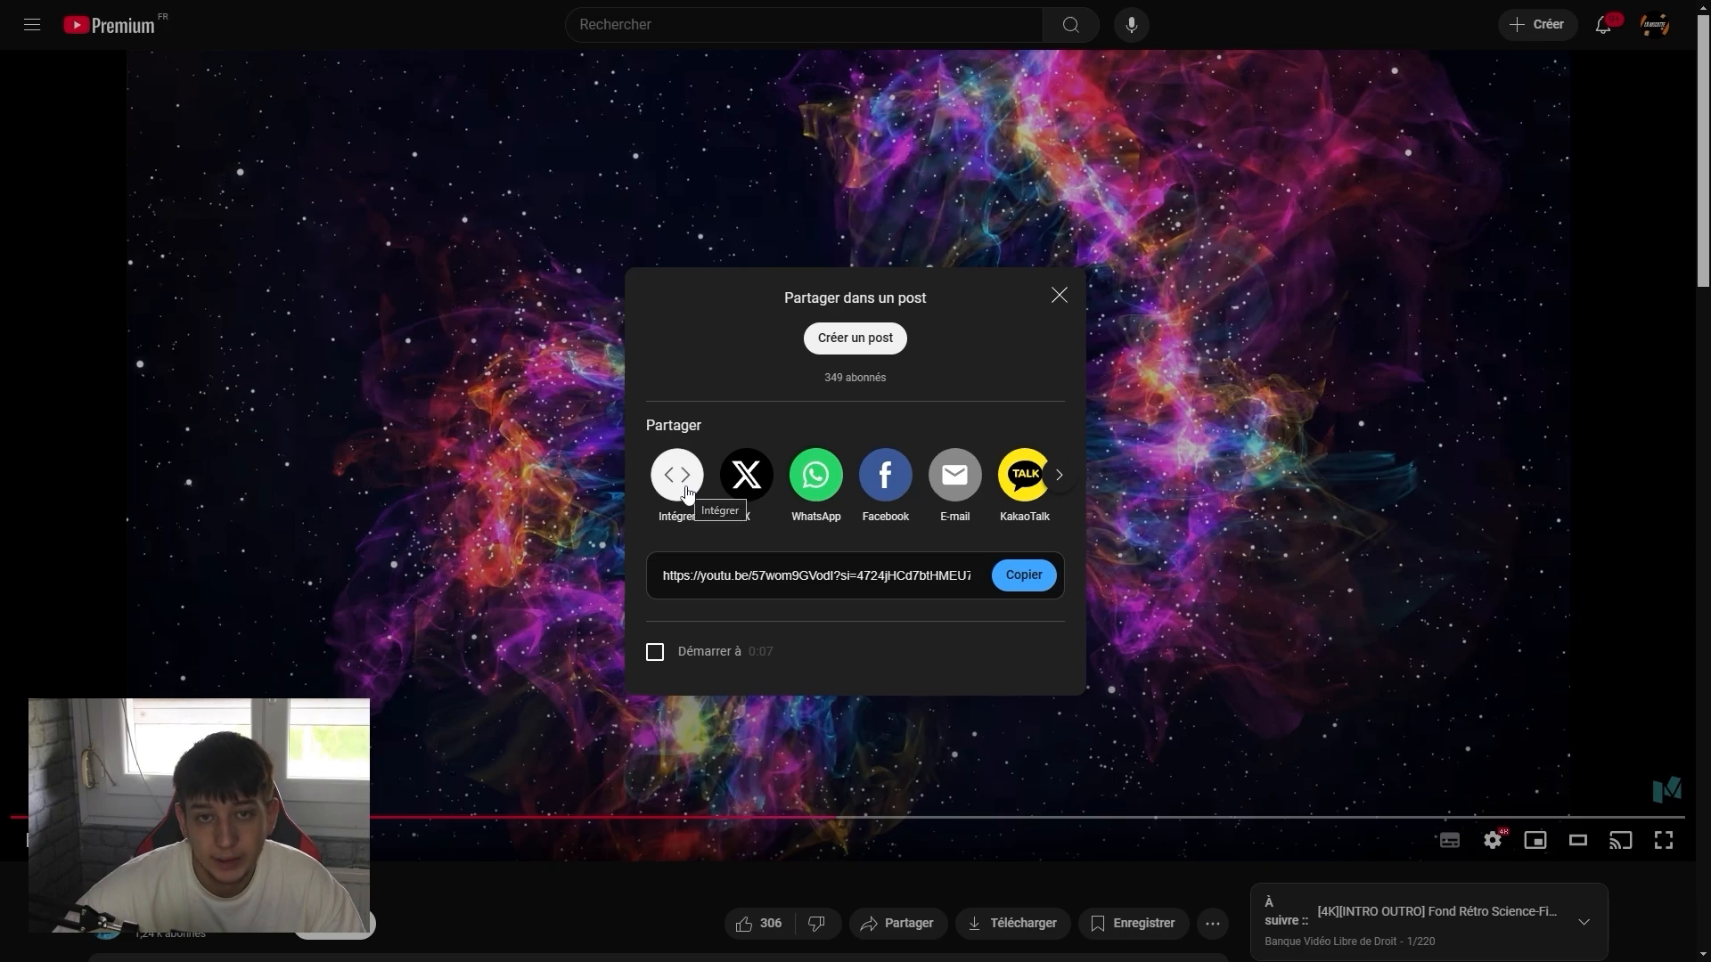
{"action": "left_click", "coordinate": [686, 493]}
{"action": "left_click", "coordinate": [1396, 684]}
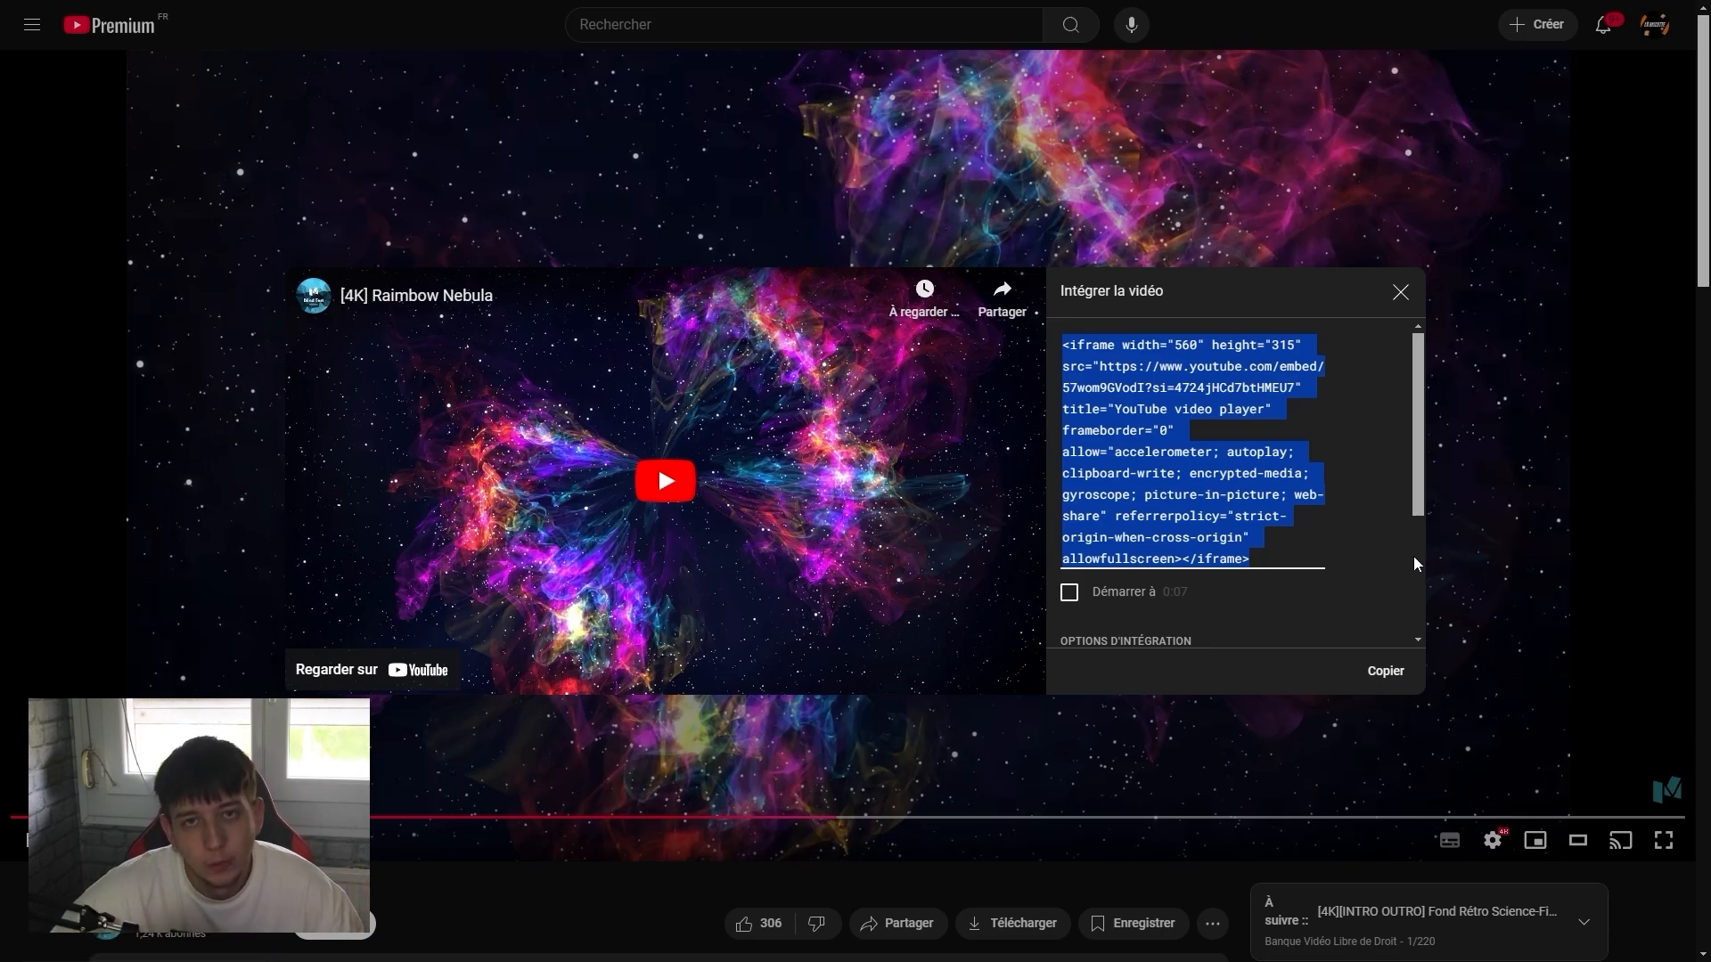
{"action": "key", "text": "ctrl+w"}
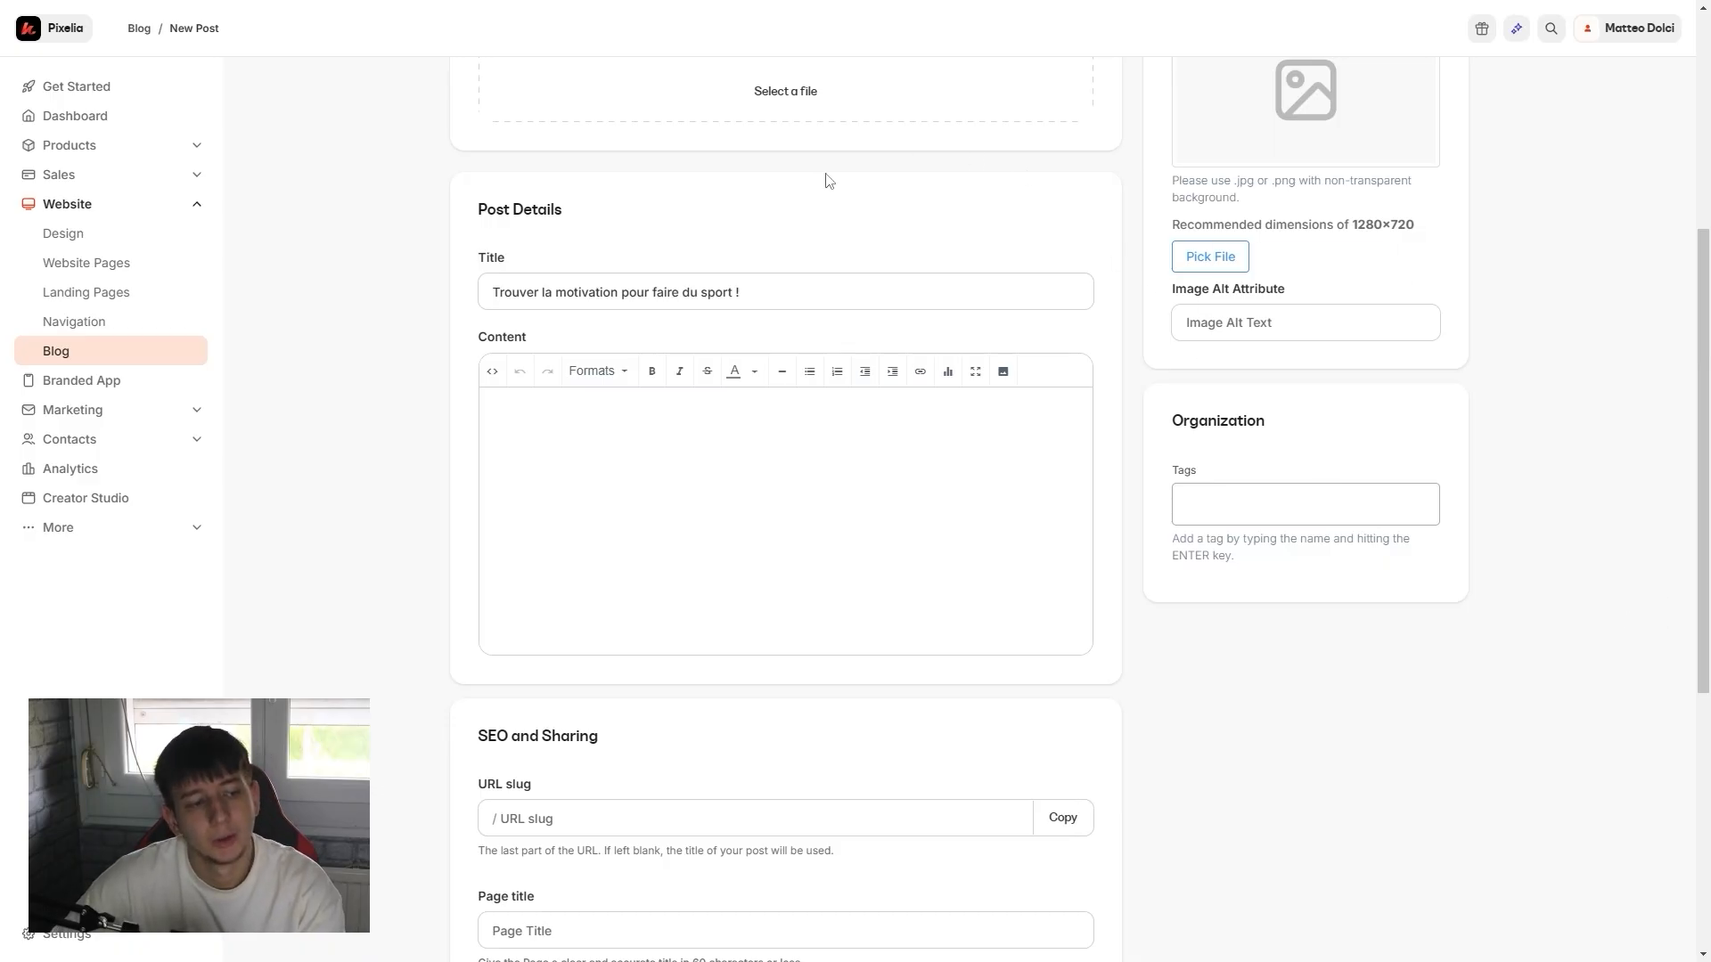
Step: Insert the copied YouTube iframe code into the source code of the post's content
{"action": "scroll", "coordinate": [840, 264], "scroll_direction": "up", "scroll_amount": 1}
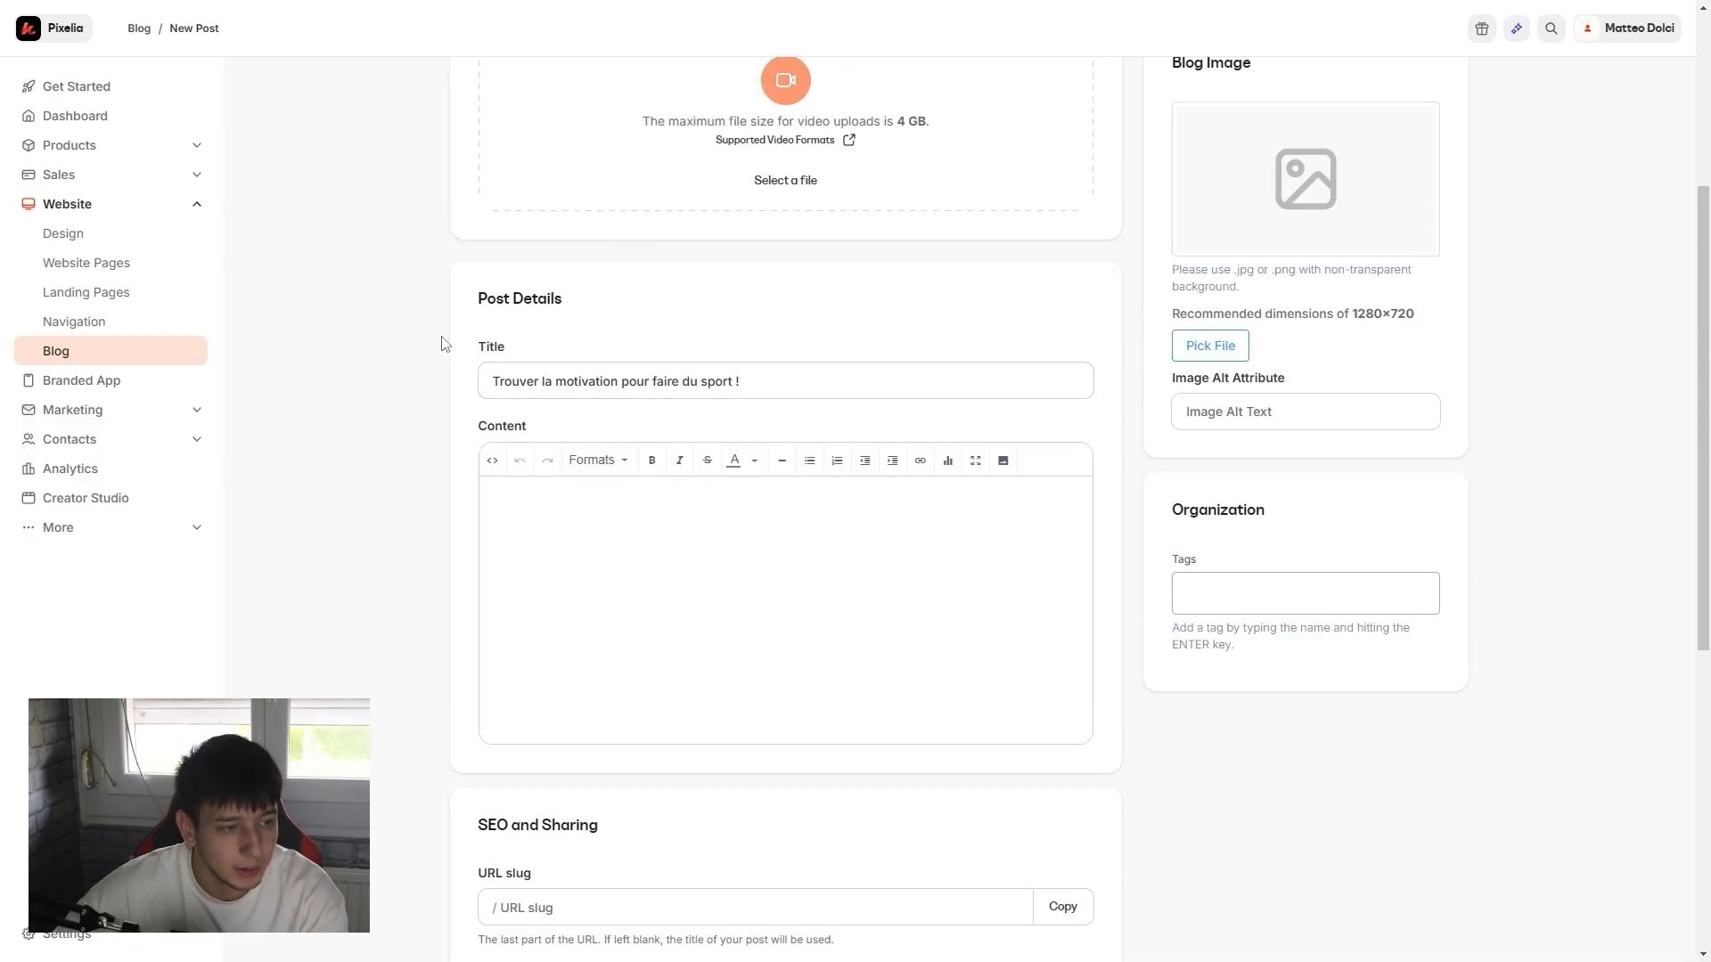
{"action": "scroll", "coordinate": [614, 340], "scroll_direction": "up", "scroll_amount": 1}
{"action": "scroll", "coordinate": [608, 361], "scroll_direction": "down", "scroll_amount": 2}
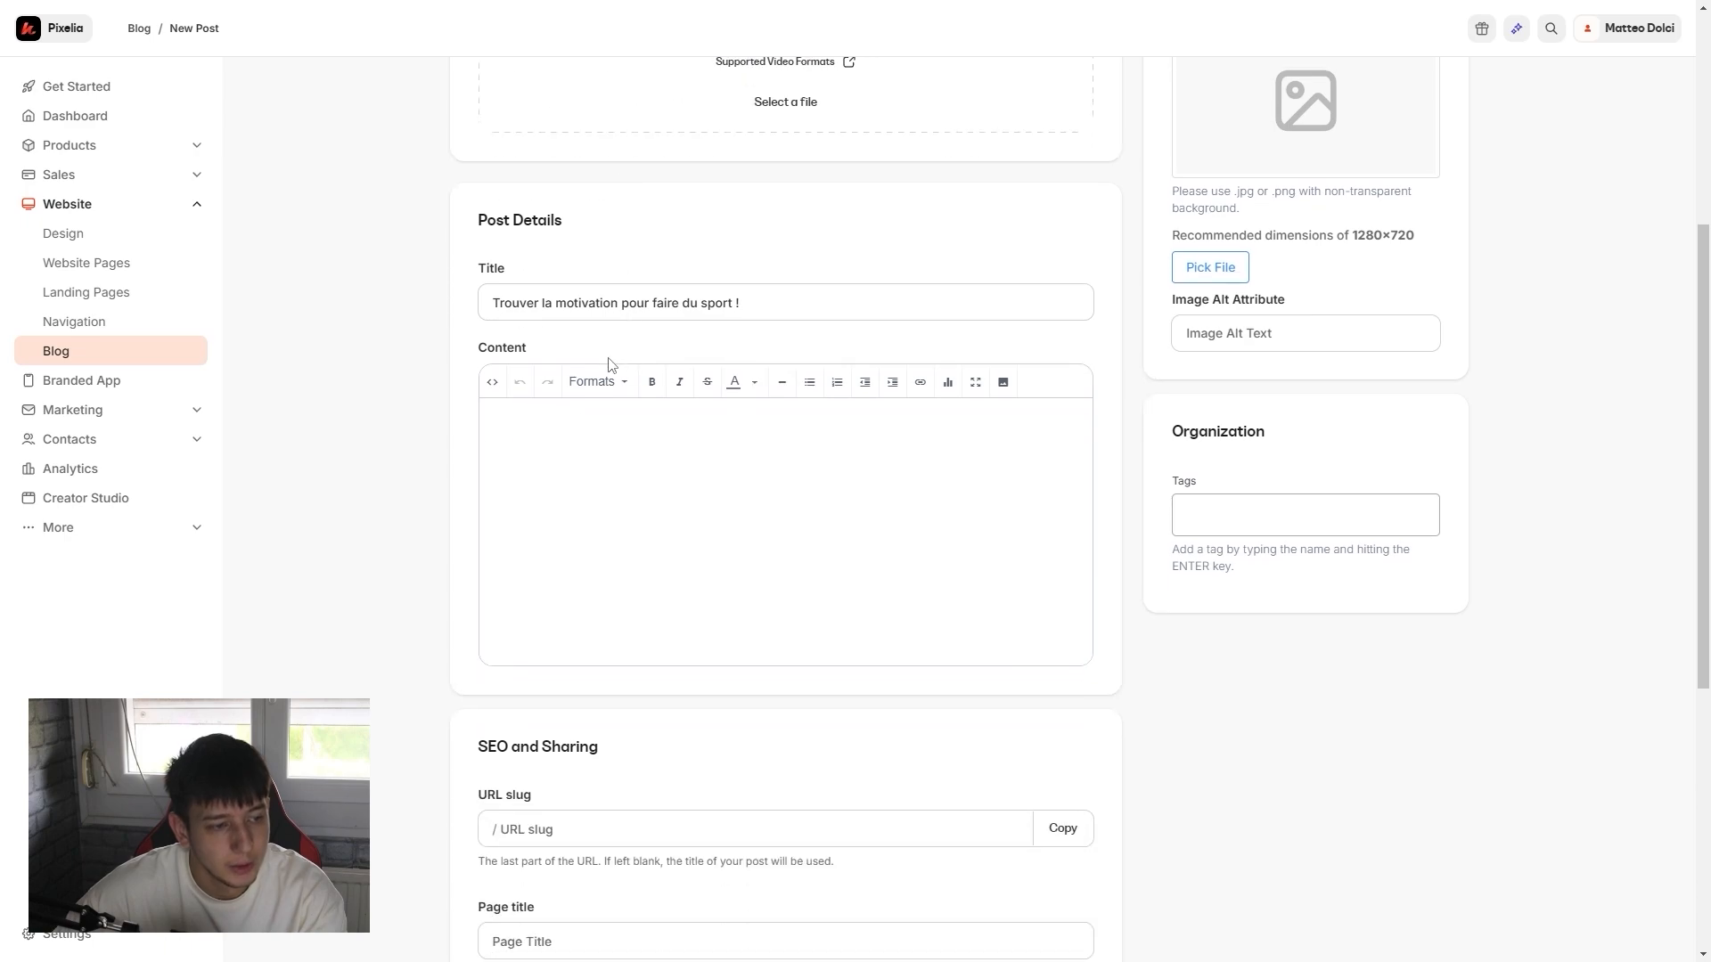
{"action": "left_click", "coordinate": [492, 372]}
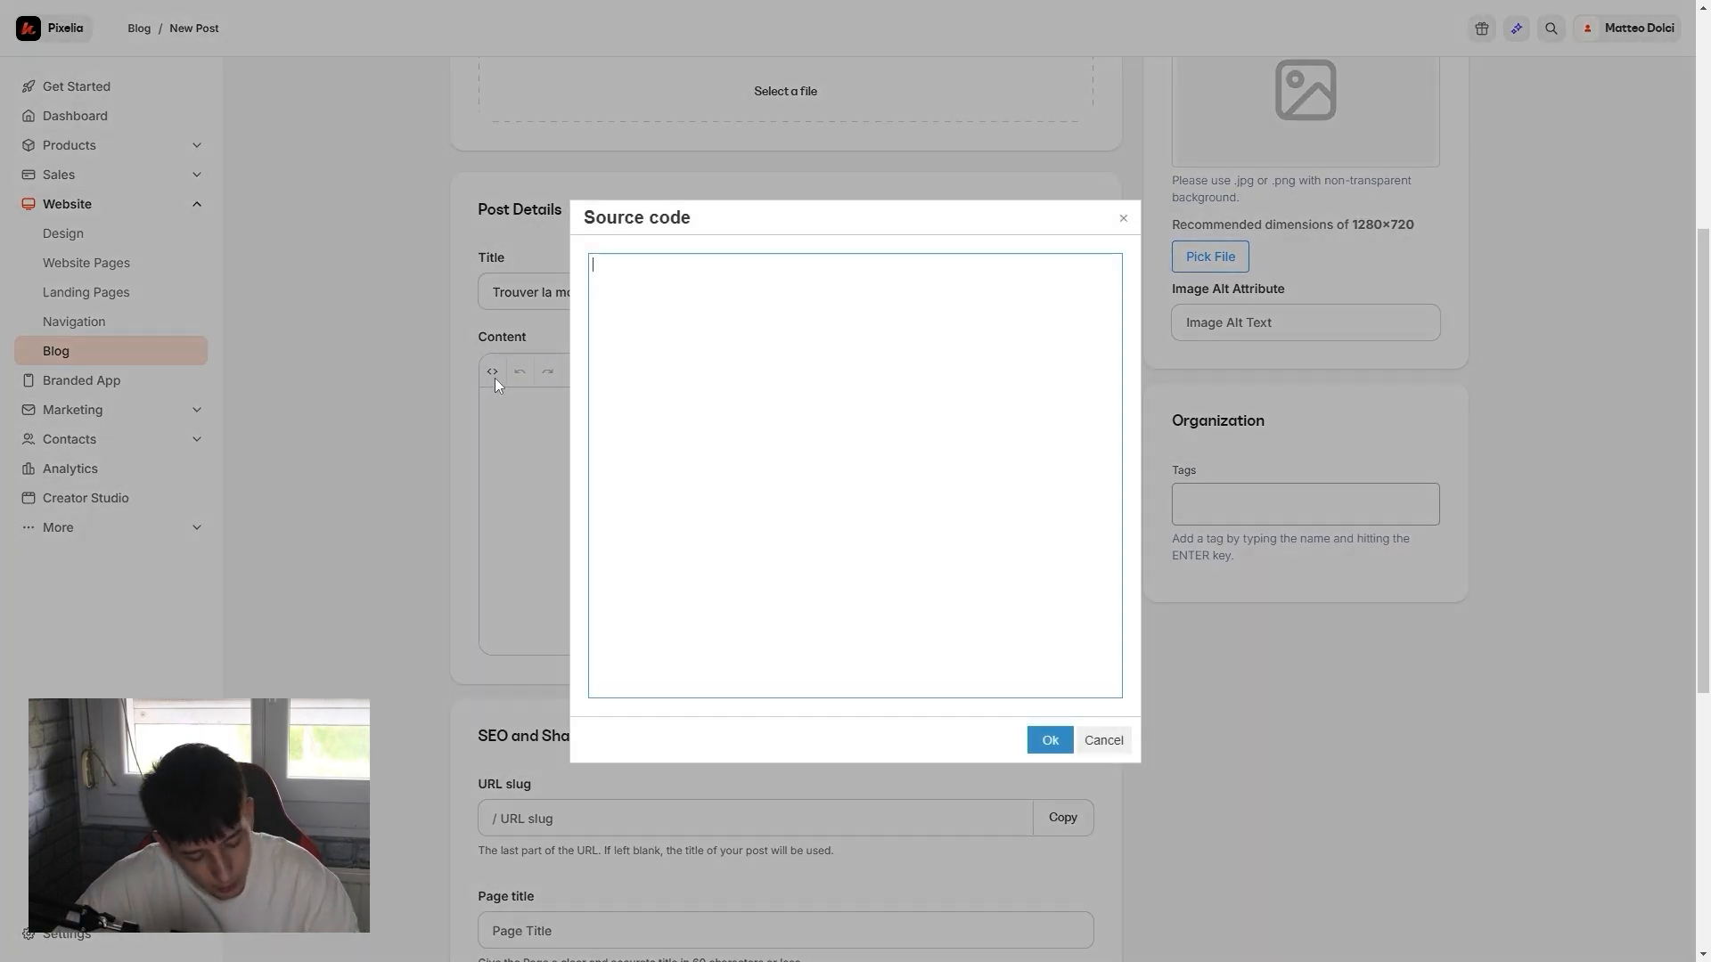
{"action": "key", "text": "ctrl+v"}
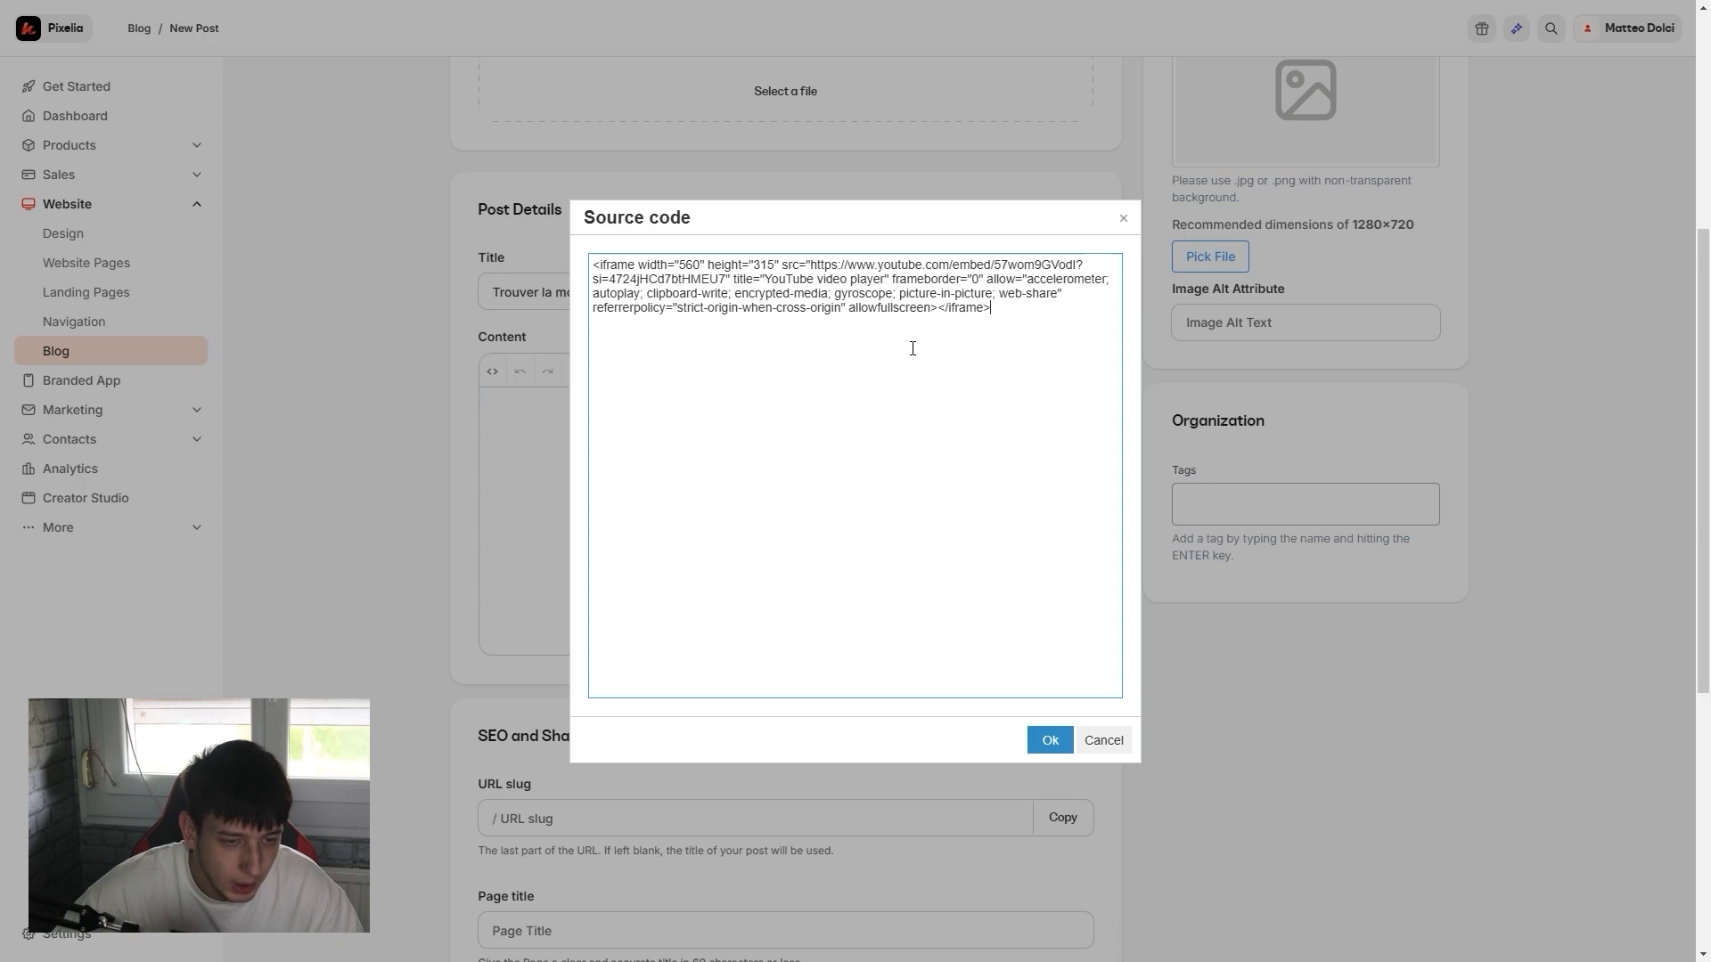
{"action": "left_click", "coordinate": [1039, 738]}
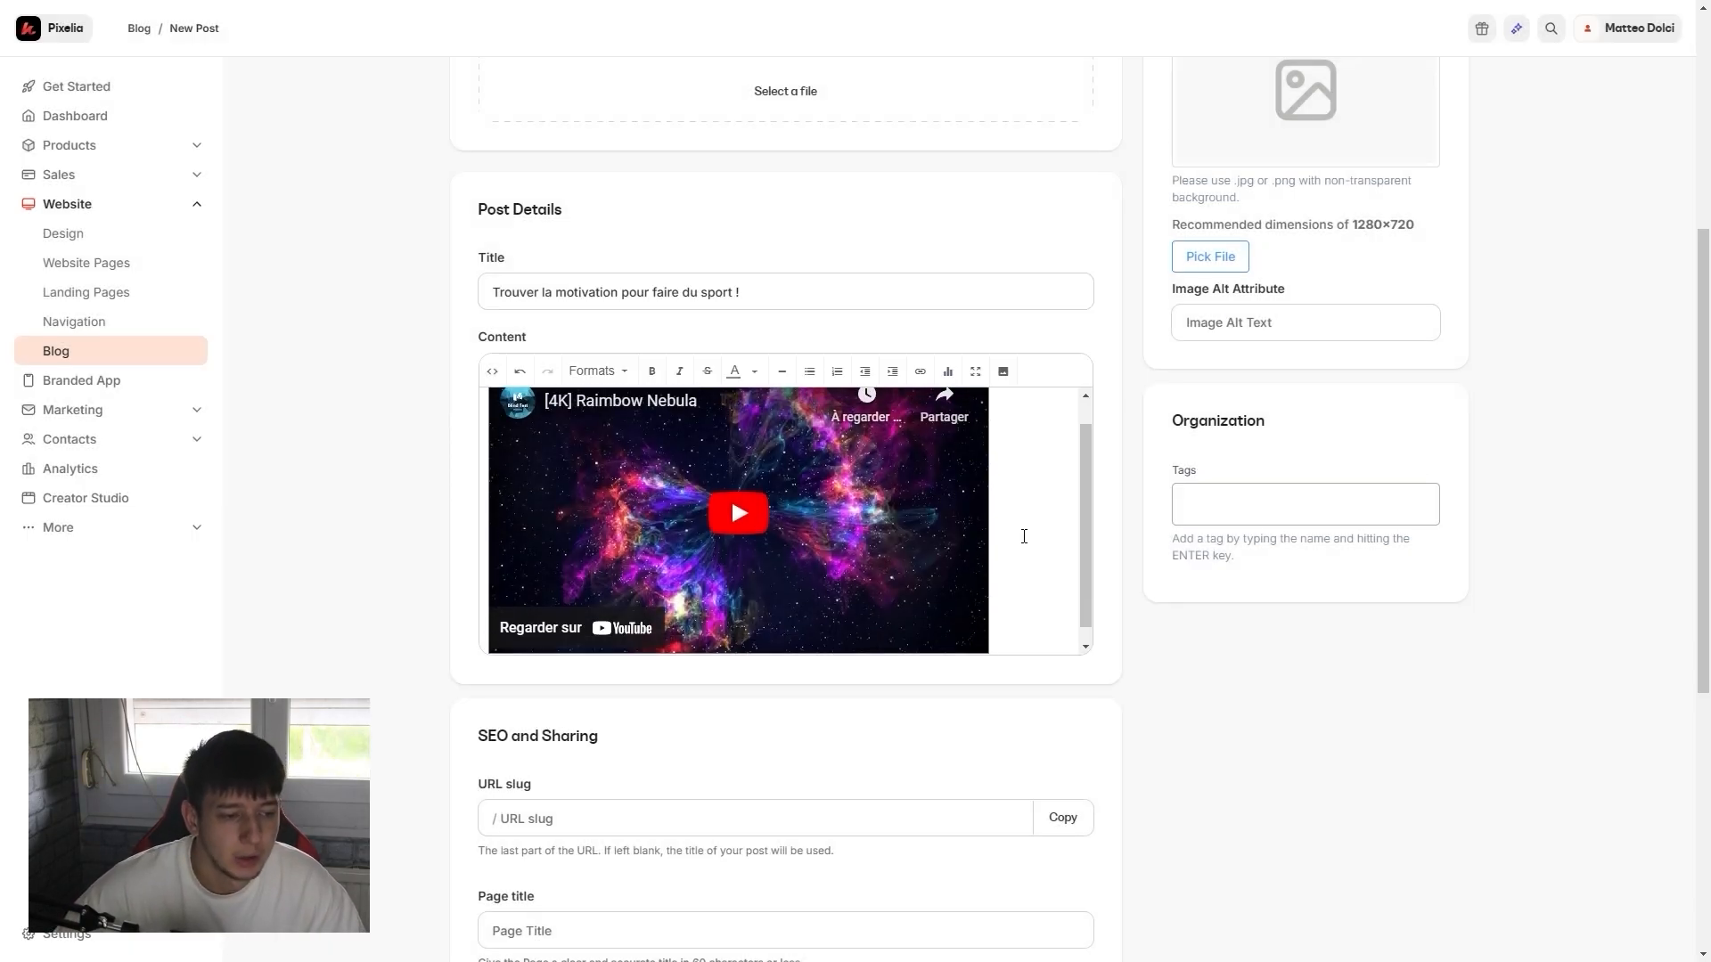
Step: Add a blank line below the embedded video in the post's content and save the blog post
{"action": "scroll", "coordinate": [1024, 535], "scroll_direction": "up", "scroll_amount": 1}
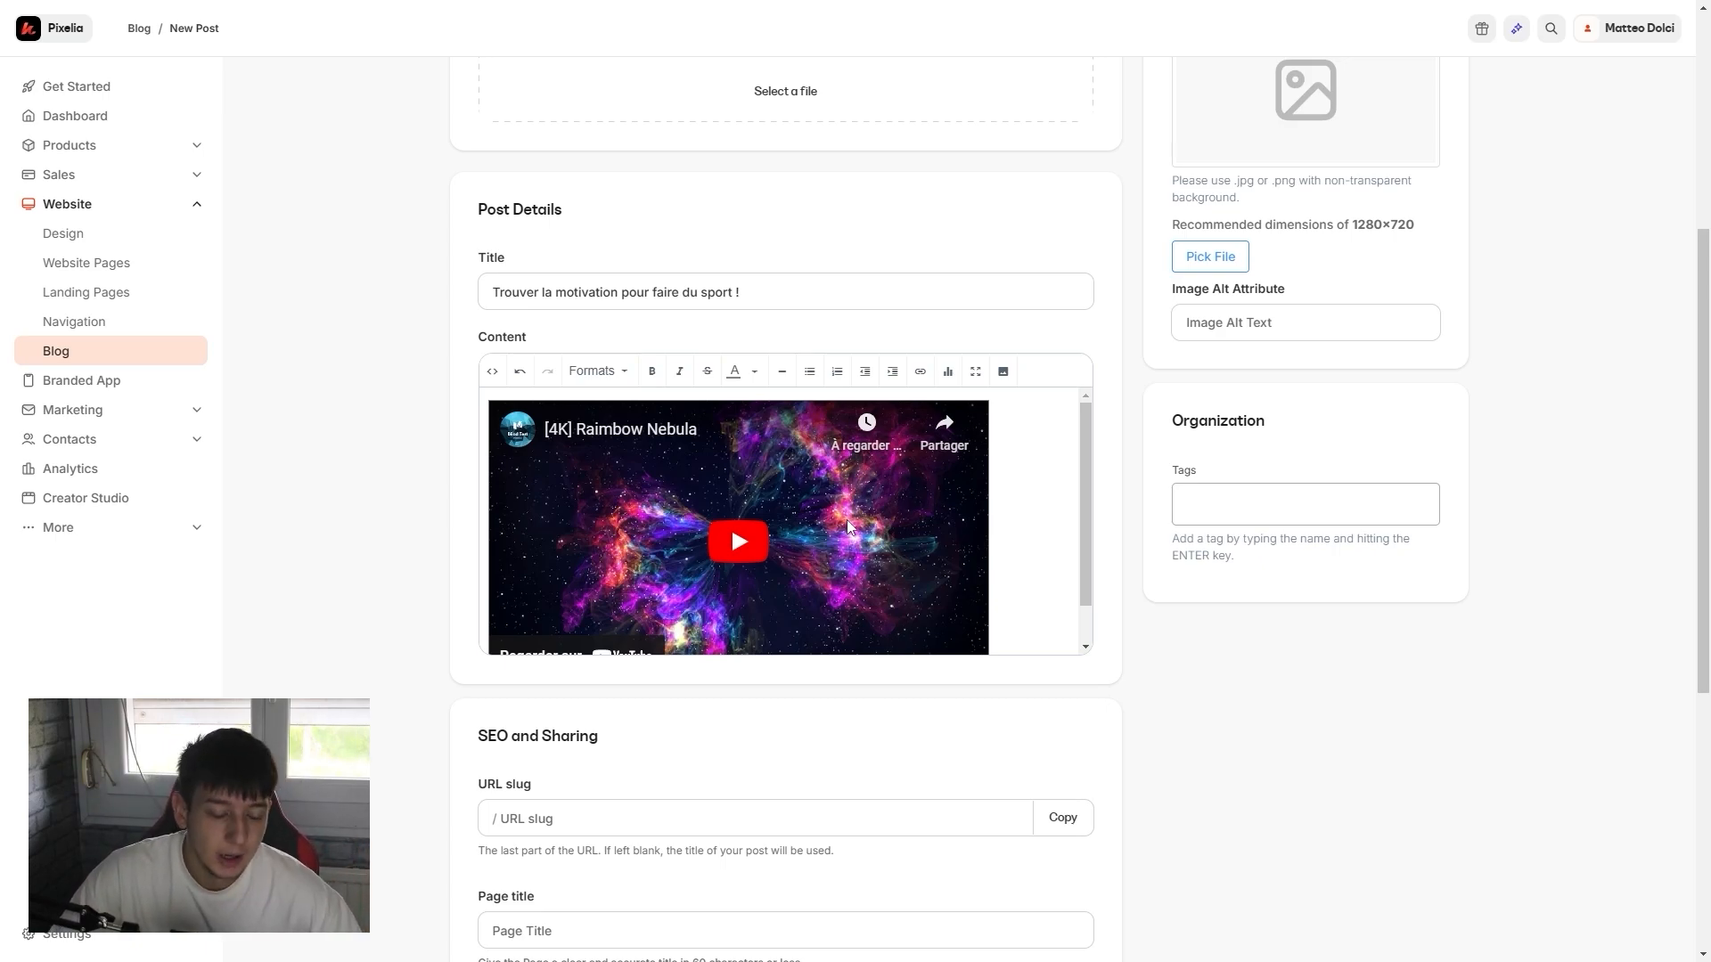
{"action": "scroll", "coordinate": [847, 527], "scroll_direction": "down", "scroll_amount": 1}
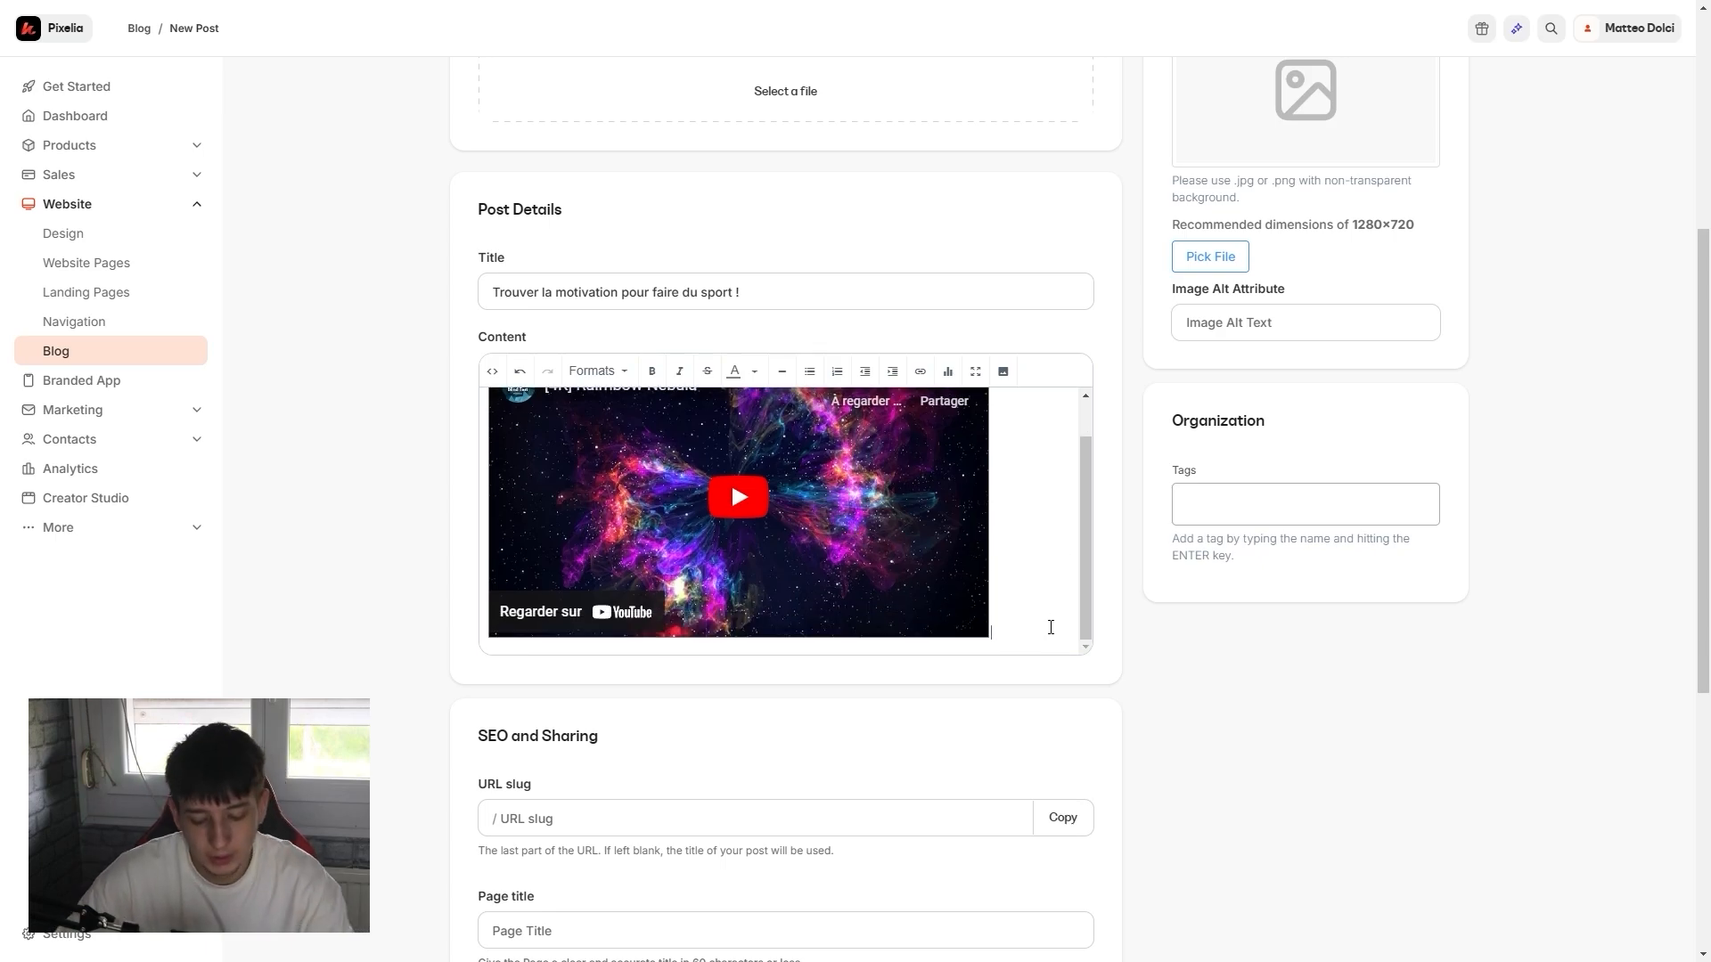
{"action": "key", "text": "Return"}
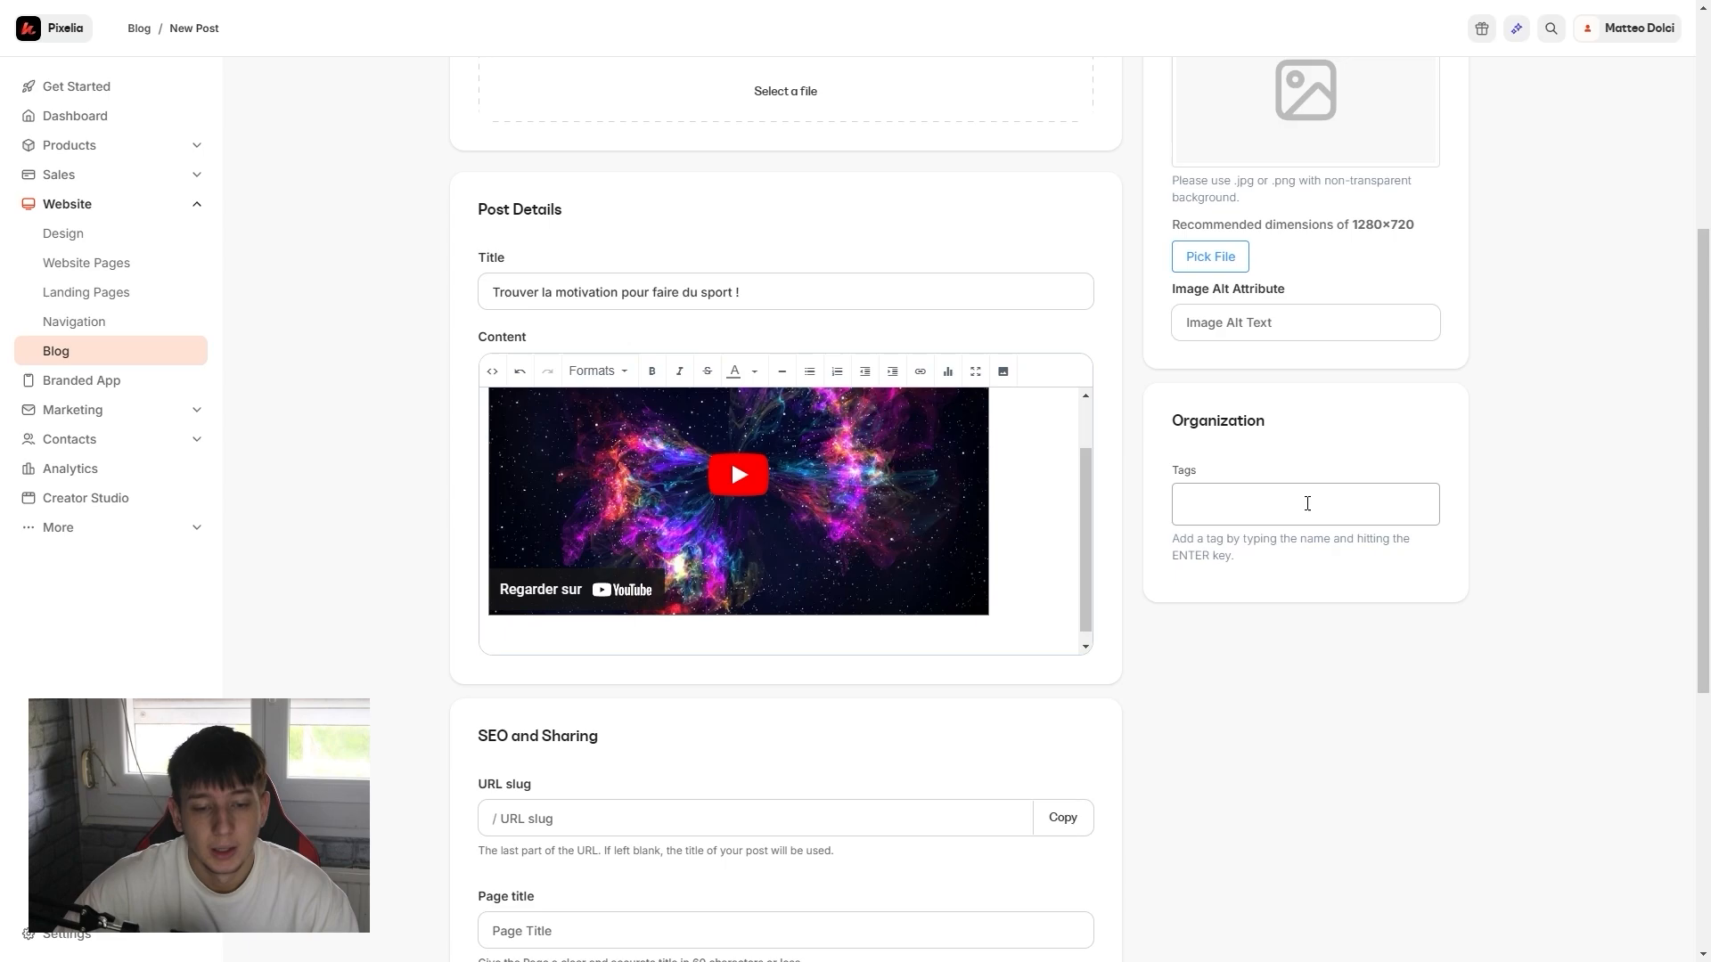
{"action": "left_click", "coordinate": [1298, 505]}
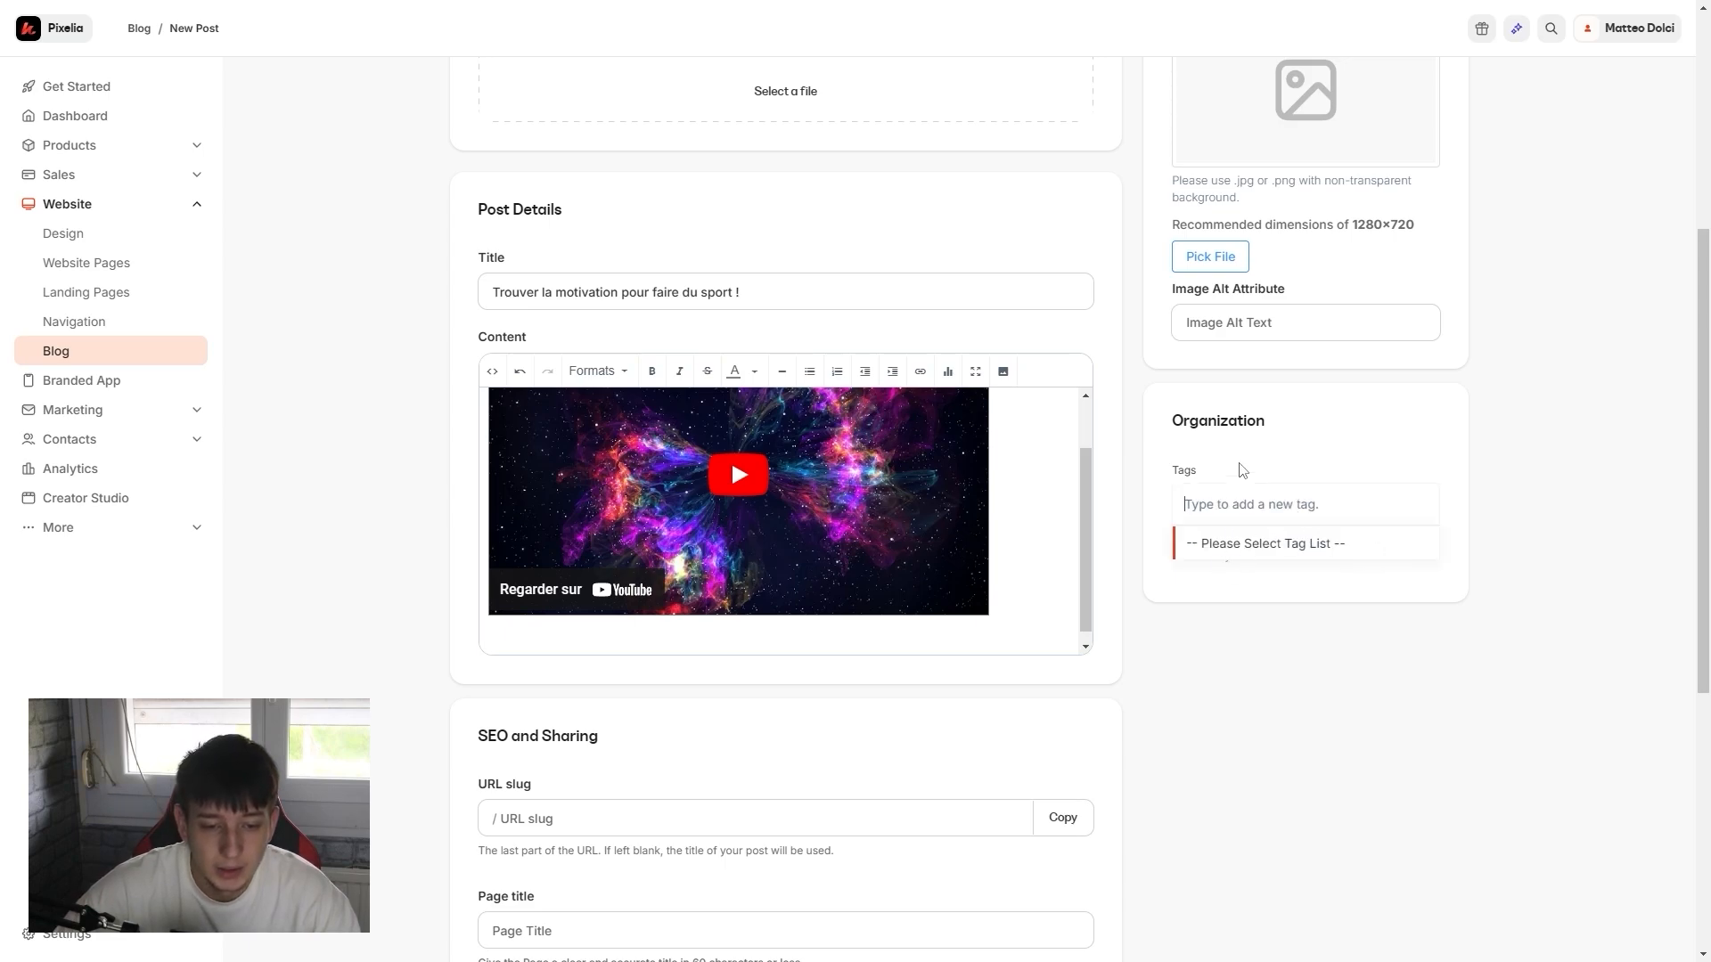
{"action": "left_click", "coordinate": [1260, 696]}
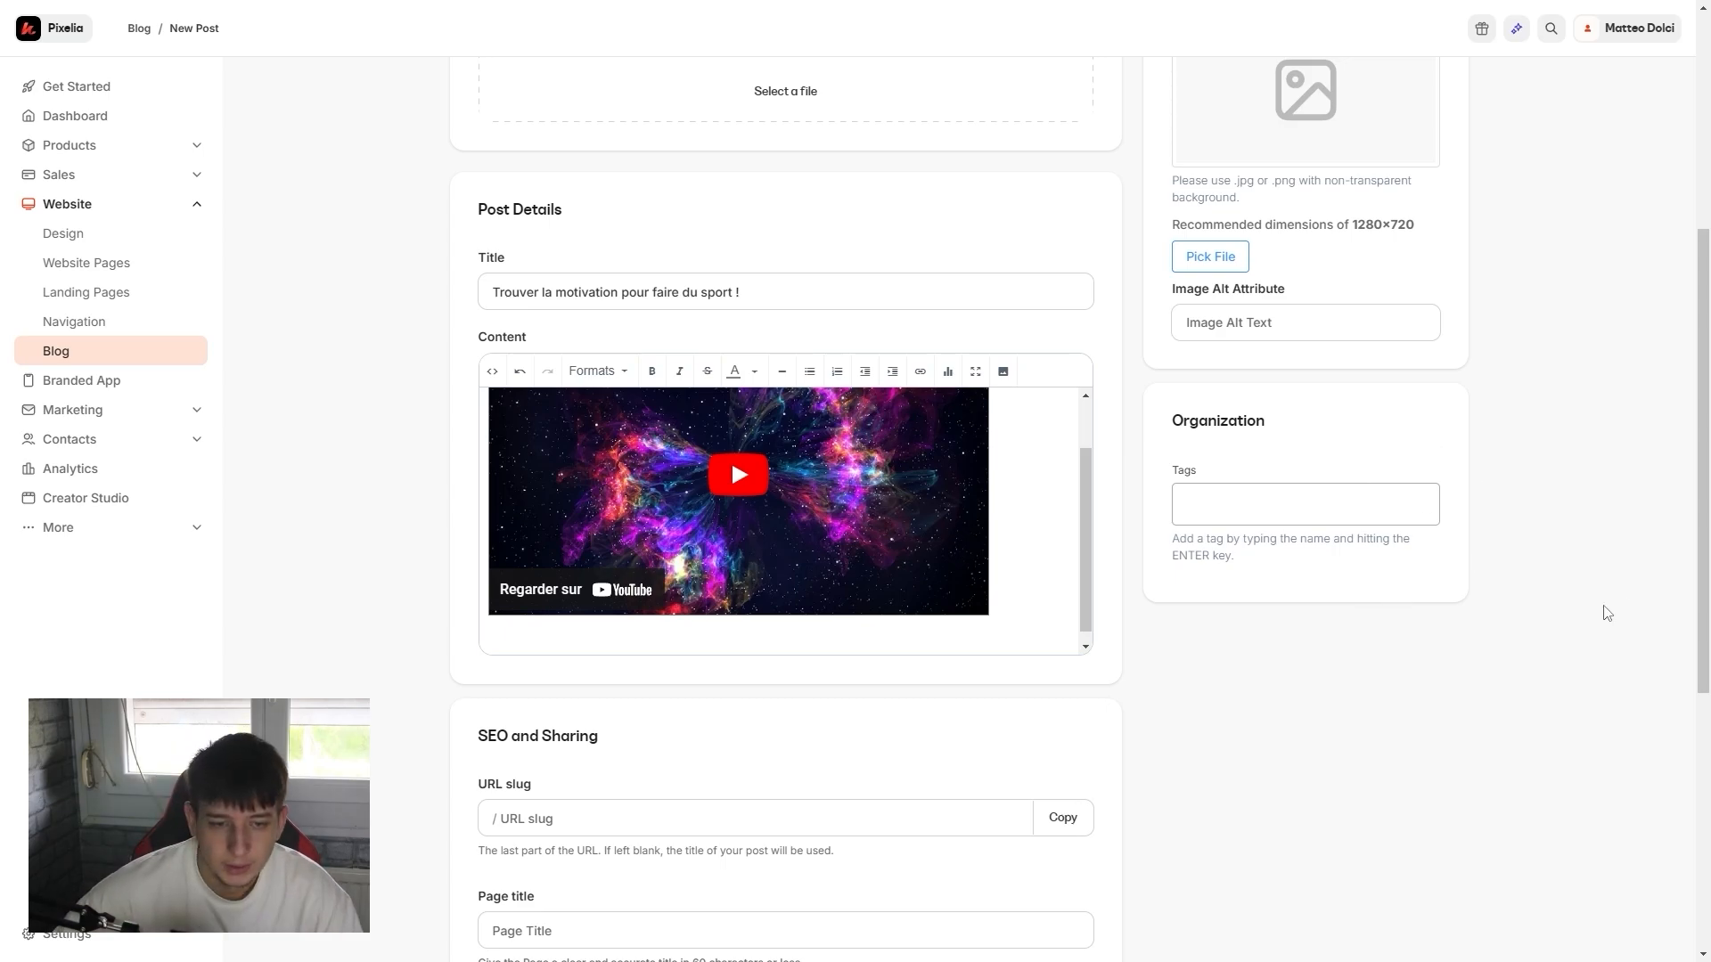
{"action": "scroll", "coordinate": [1604, 610], "scroll_direction": "up", "scroll_amount": 5}
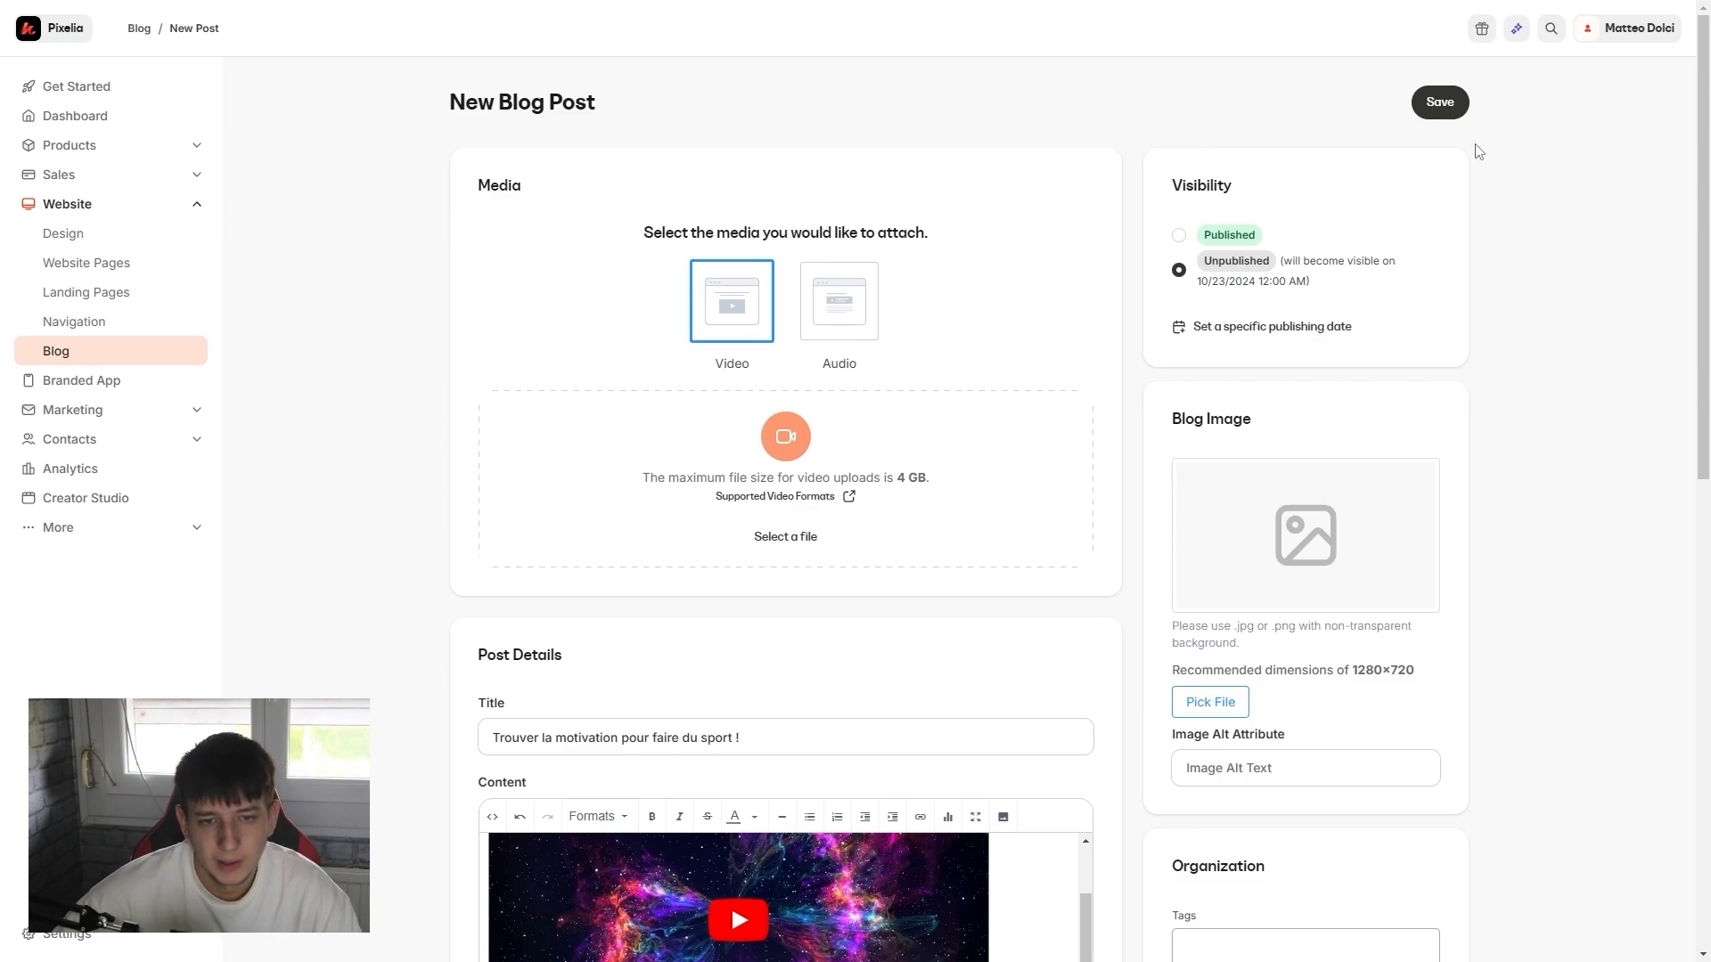
{"action": "left_click", "coordinate": [1441, 102]}
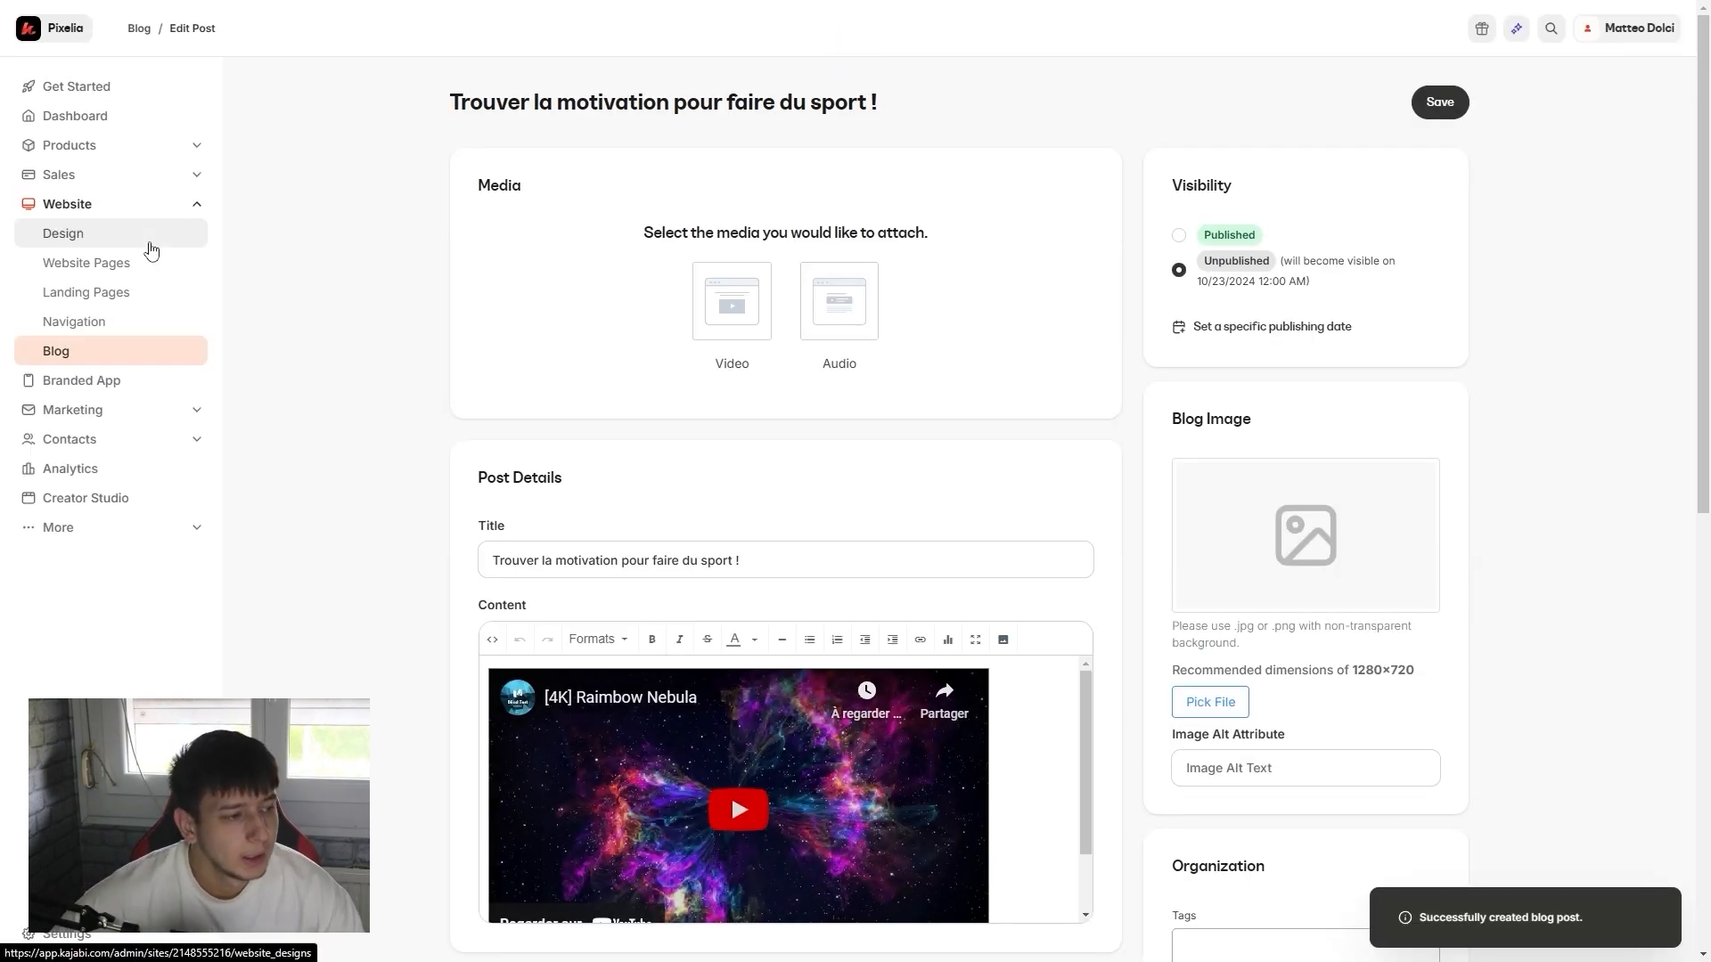
Step: Pick the Rise template for the website's design
{"action": "left_click", "coordinate": [142, 242]}
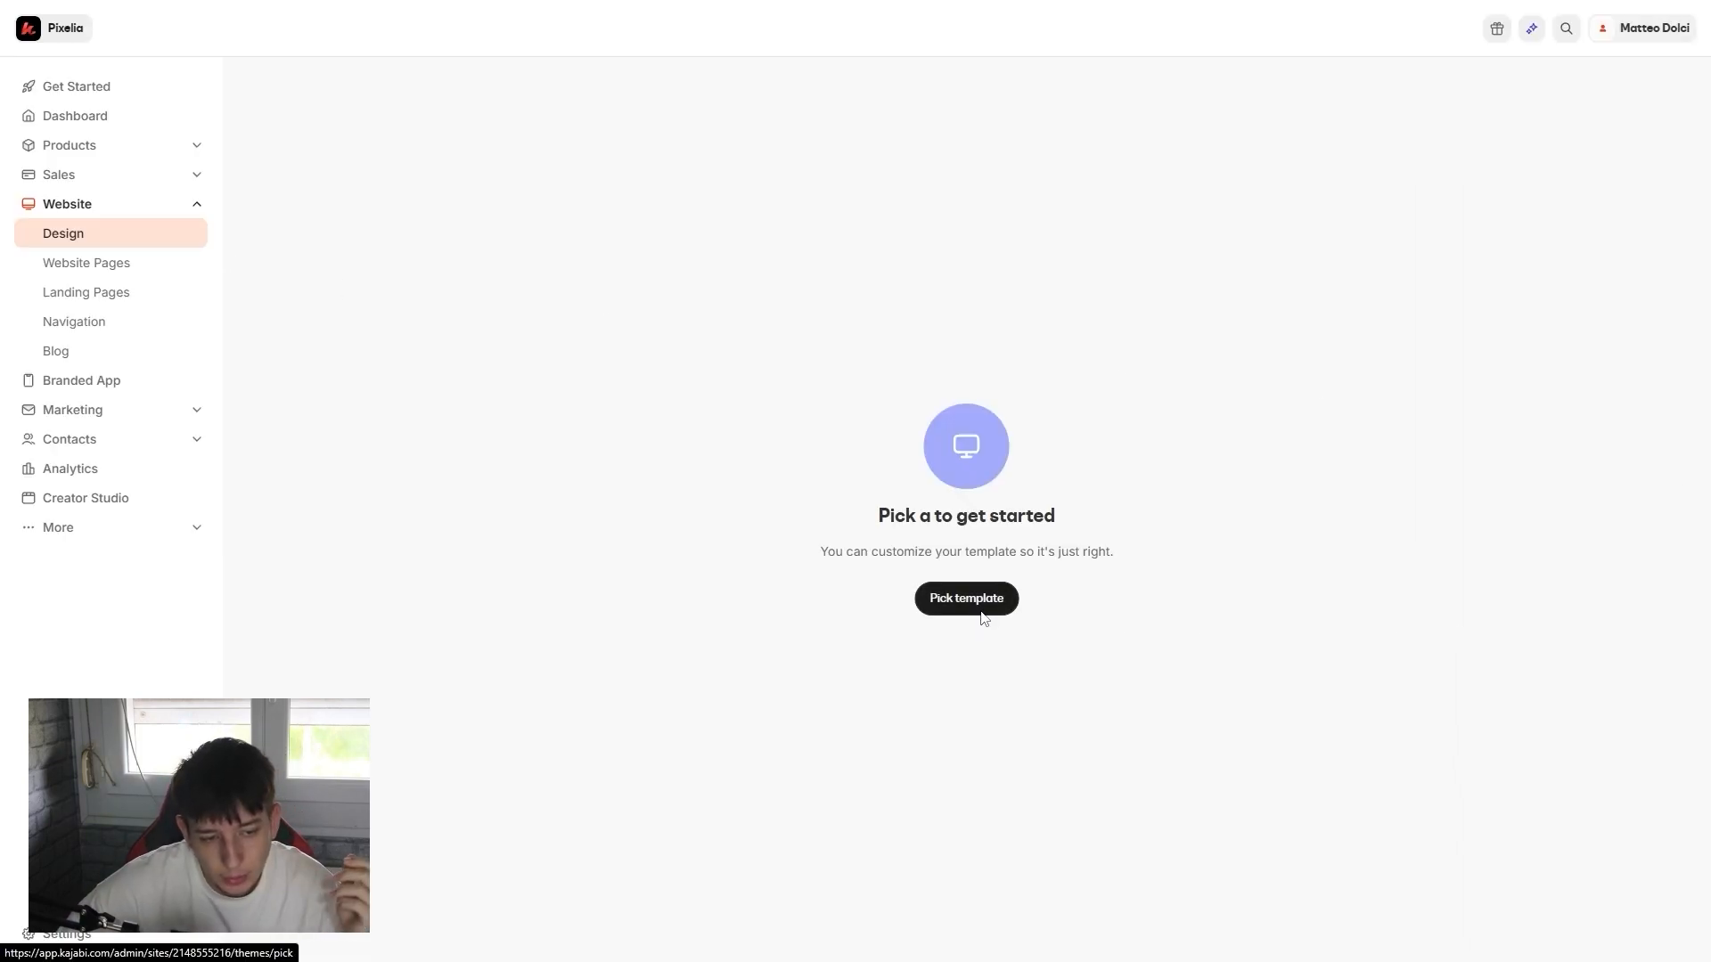
{"action": "left_click", "coordinate": [972, 598]}
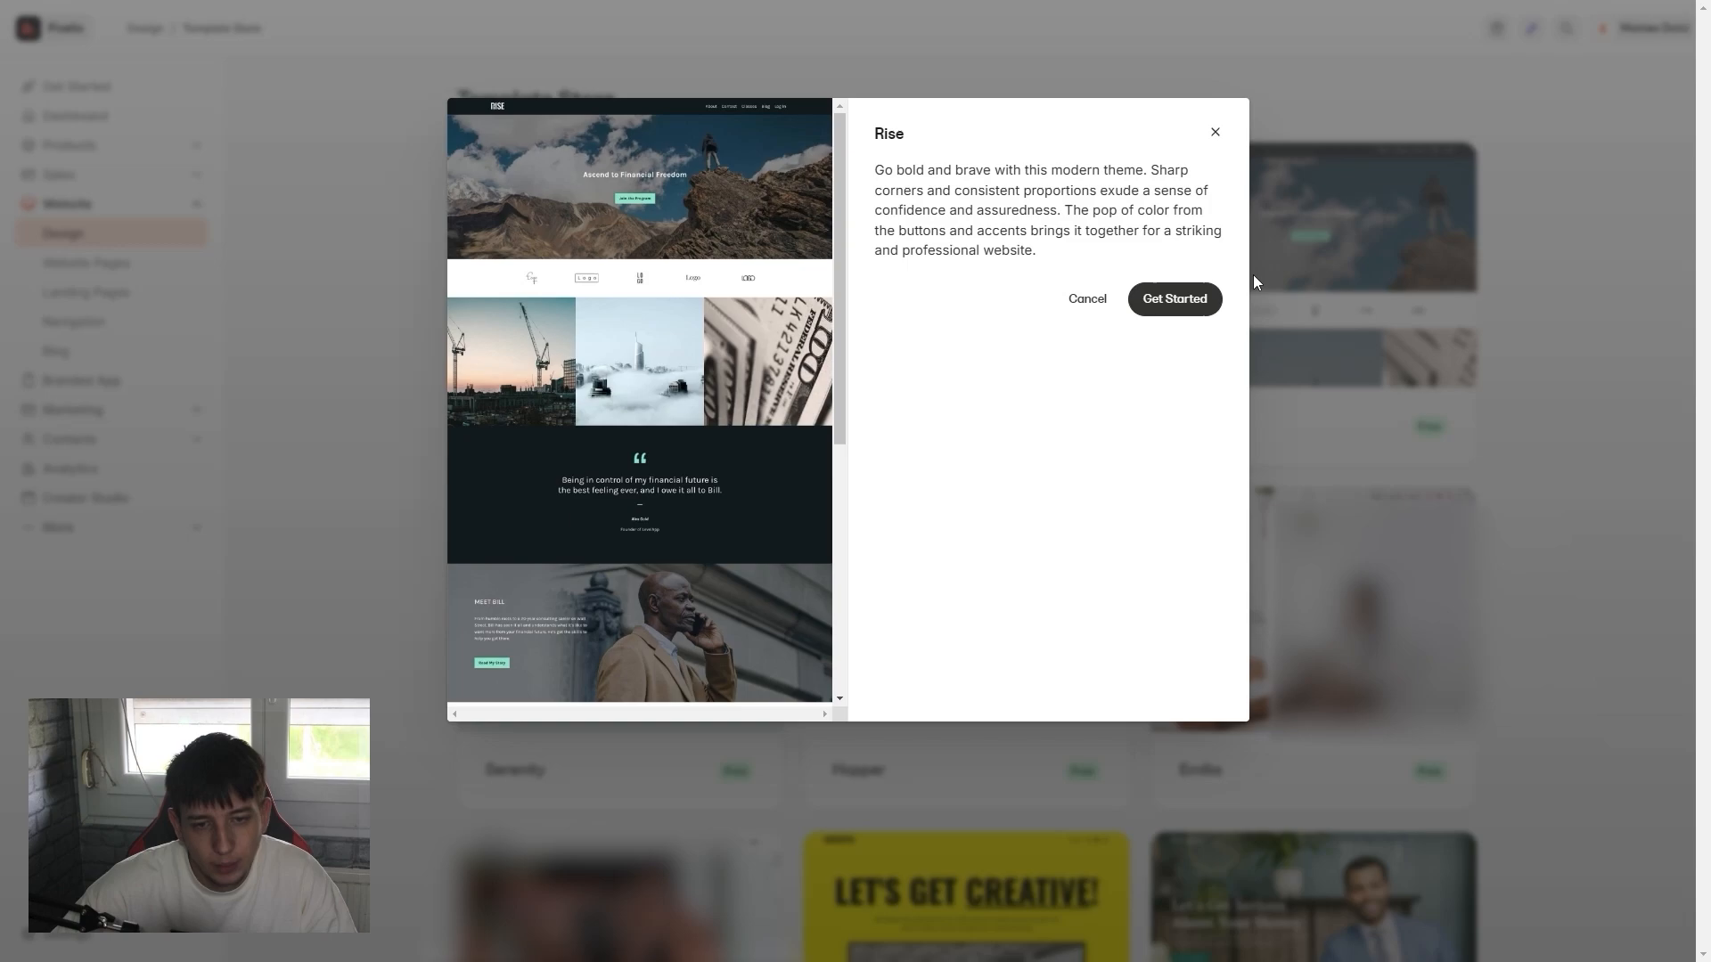
{"action": "left_click", "coordinate": [1175, 297]}
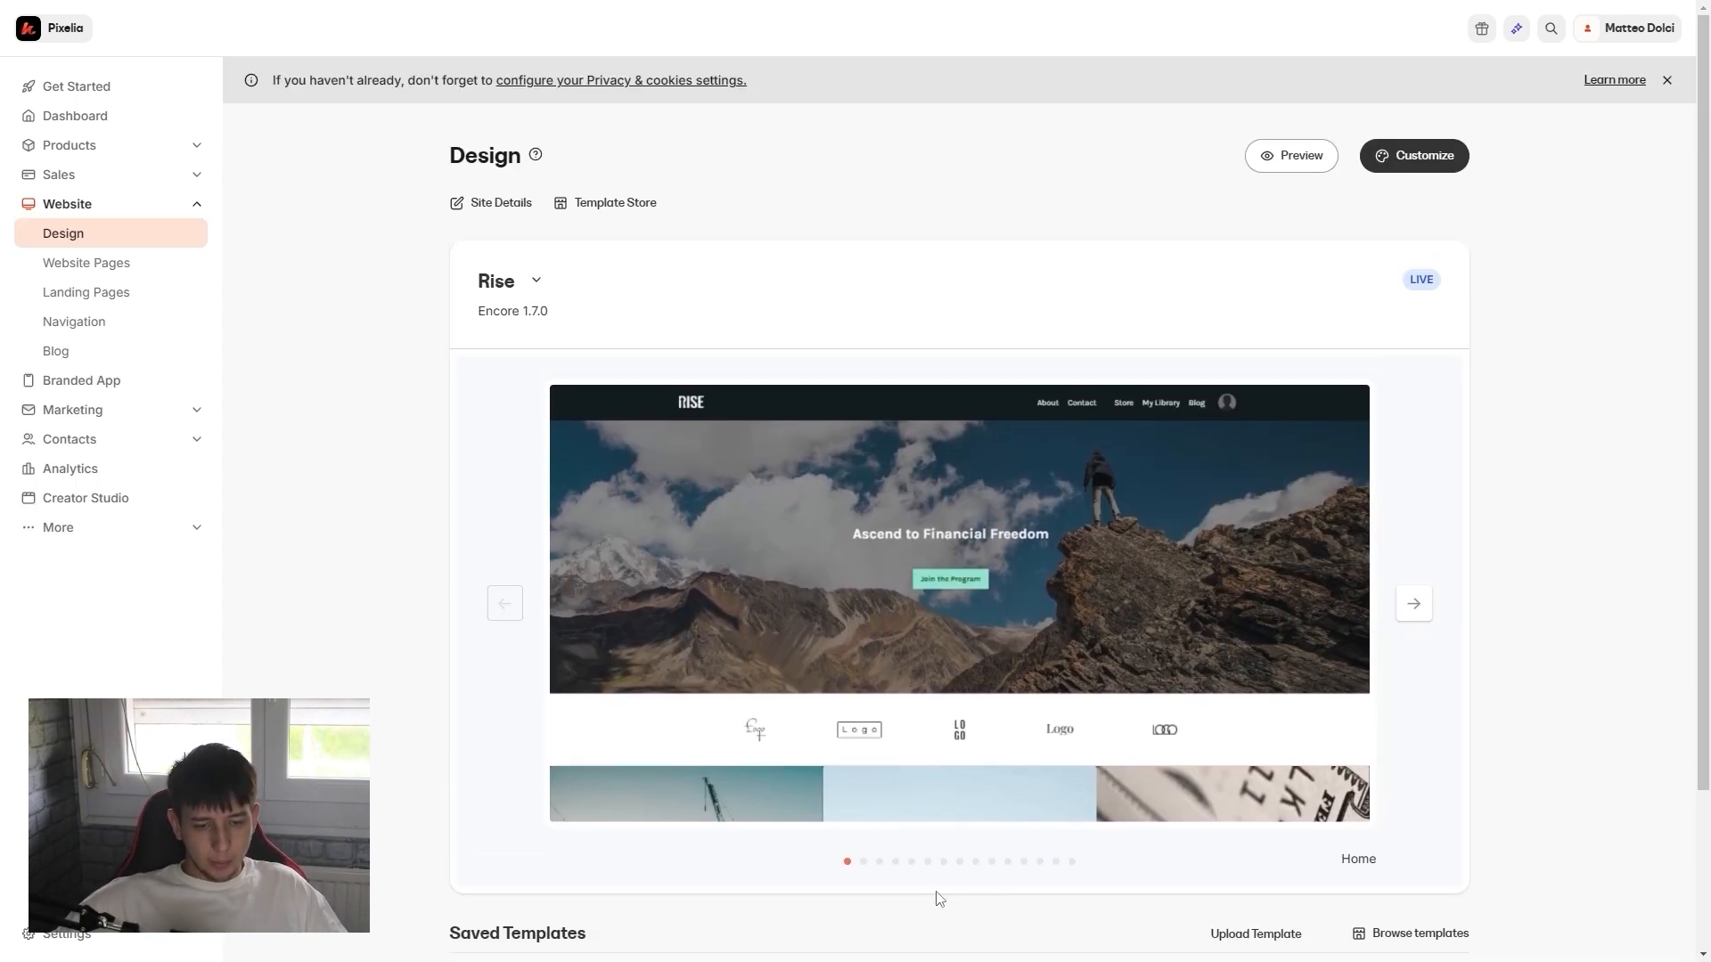
Step: Browse the Rise template's page previews, from the Member Directory and Blog pages through to the Login page
{"action": "left_click", "coordinate": [864, 861]}
{"action": "left_click", "coordinate": [879, 861]}
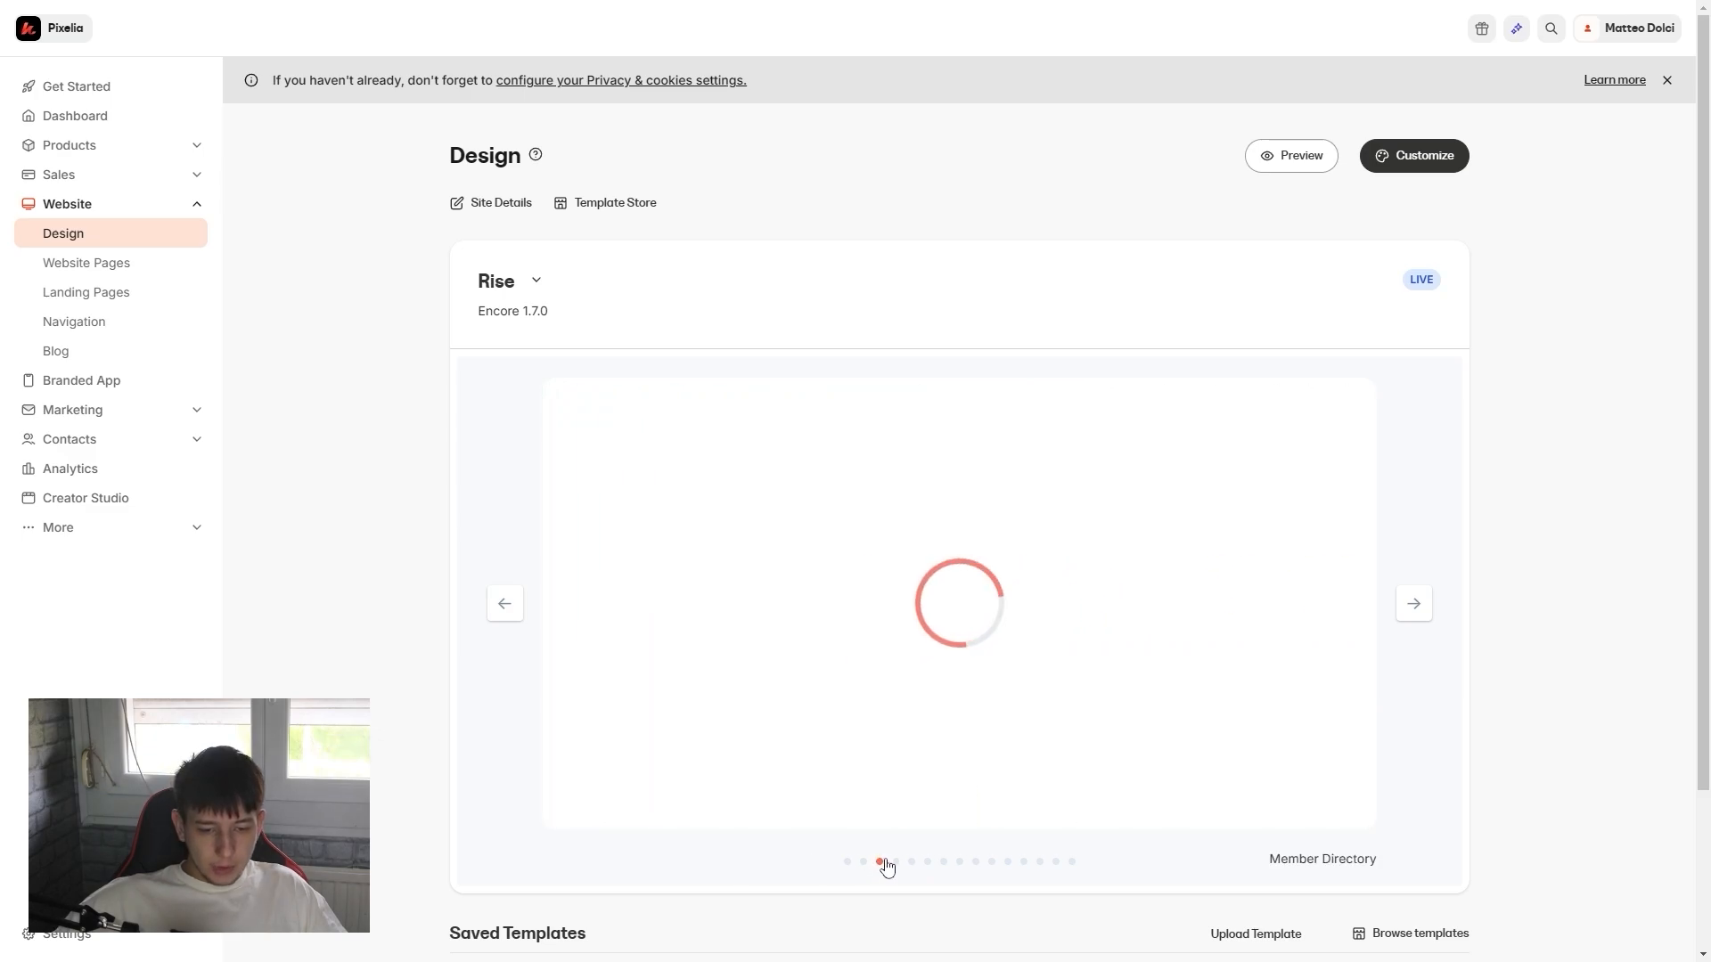
{"action": "left_click", "coordinate": [1417, 605]}
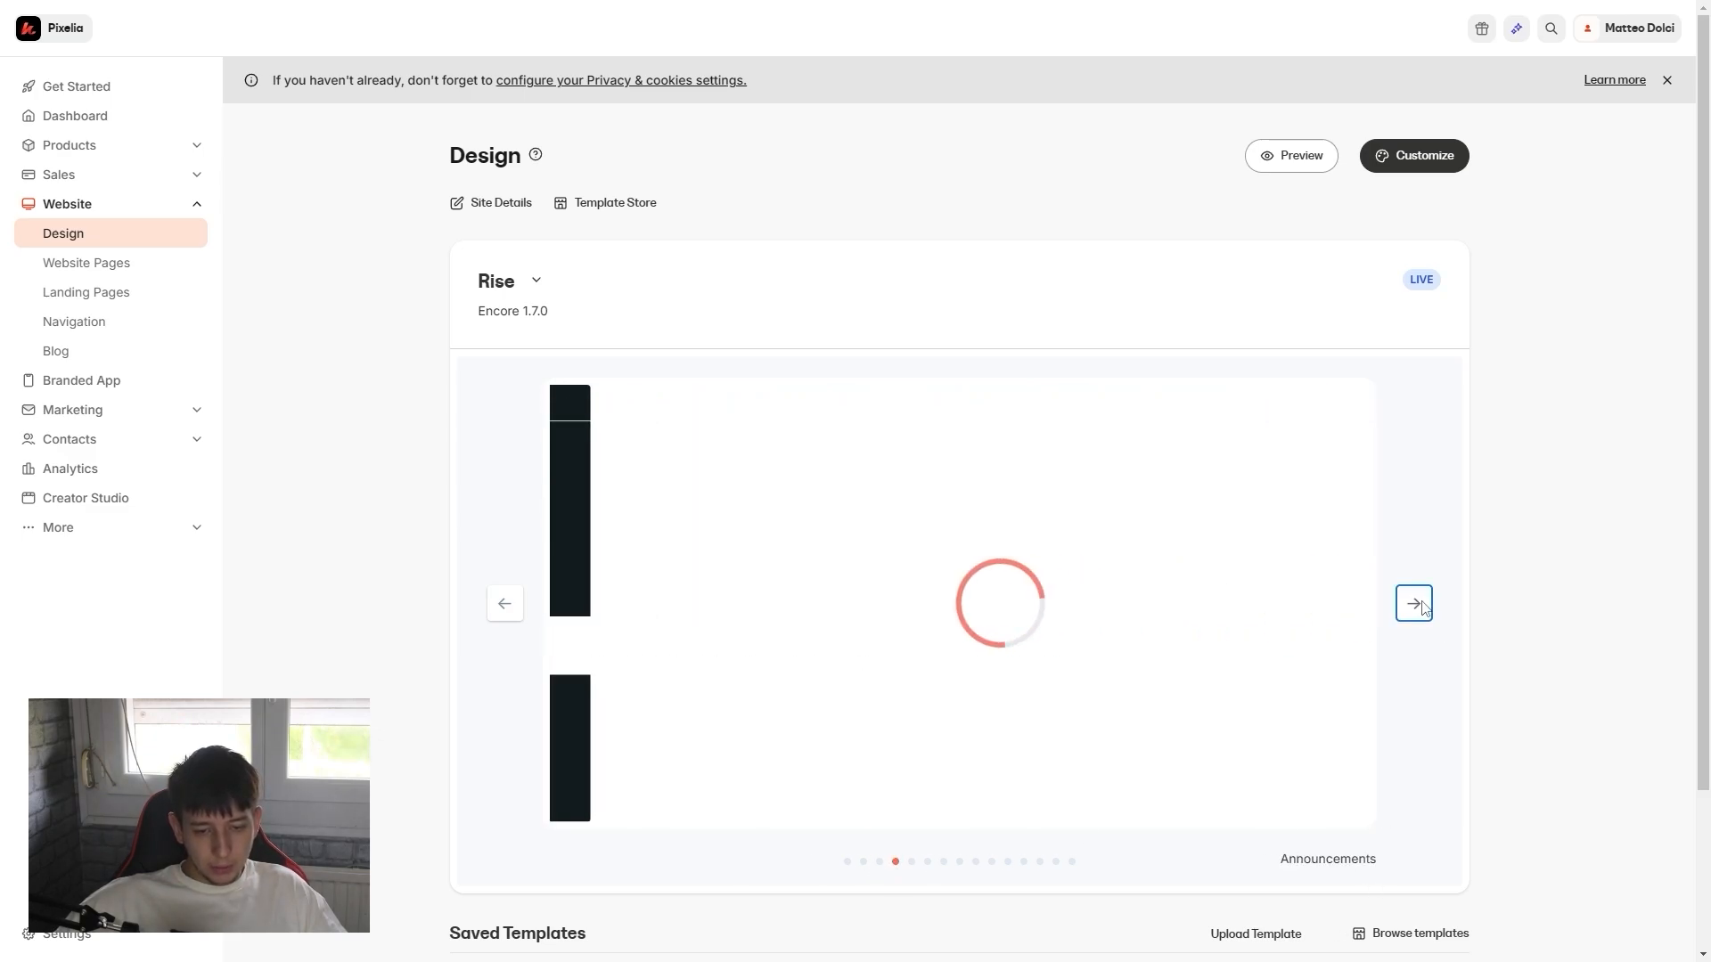
{"action": "left_click", "coordinate": [1417, 605]}
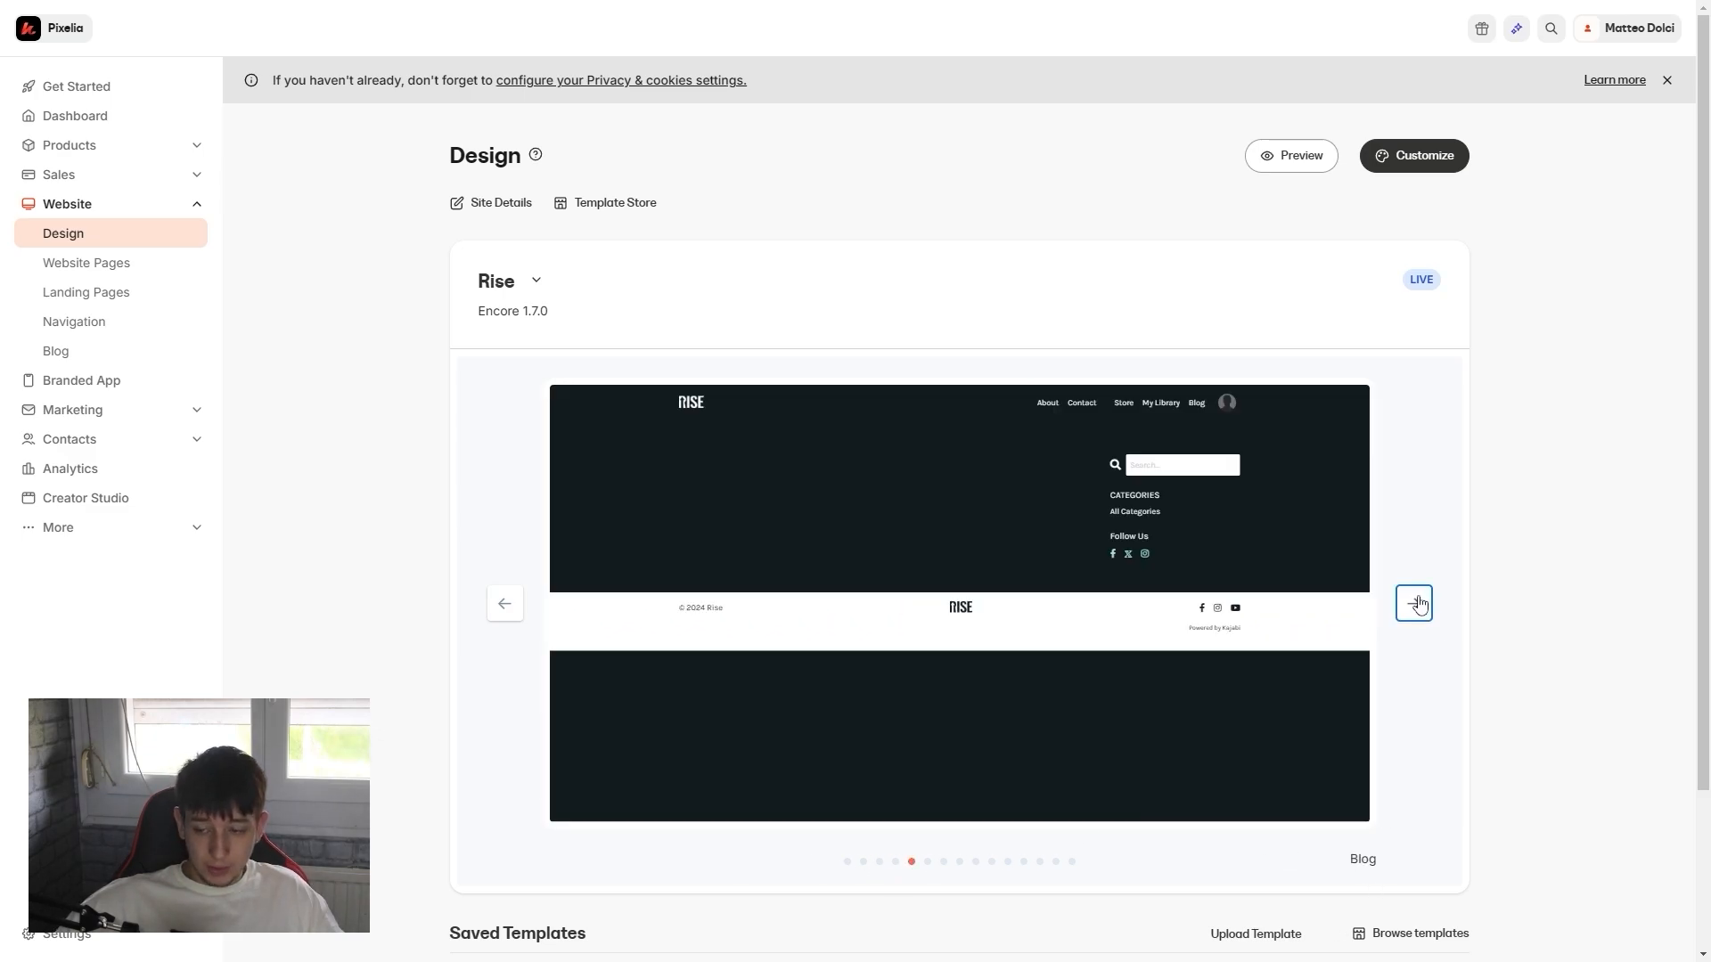
{"action": "left_click", "coordinate": [1420, 605]}
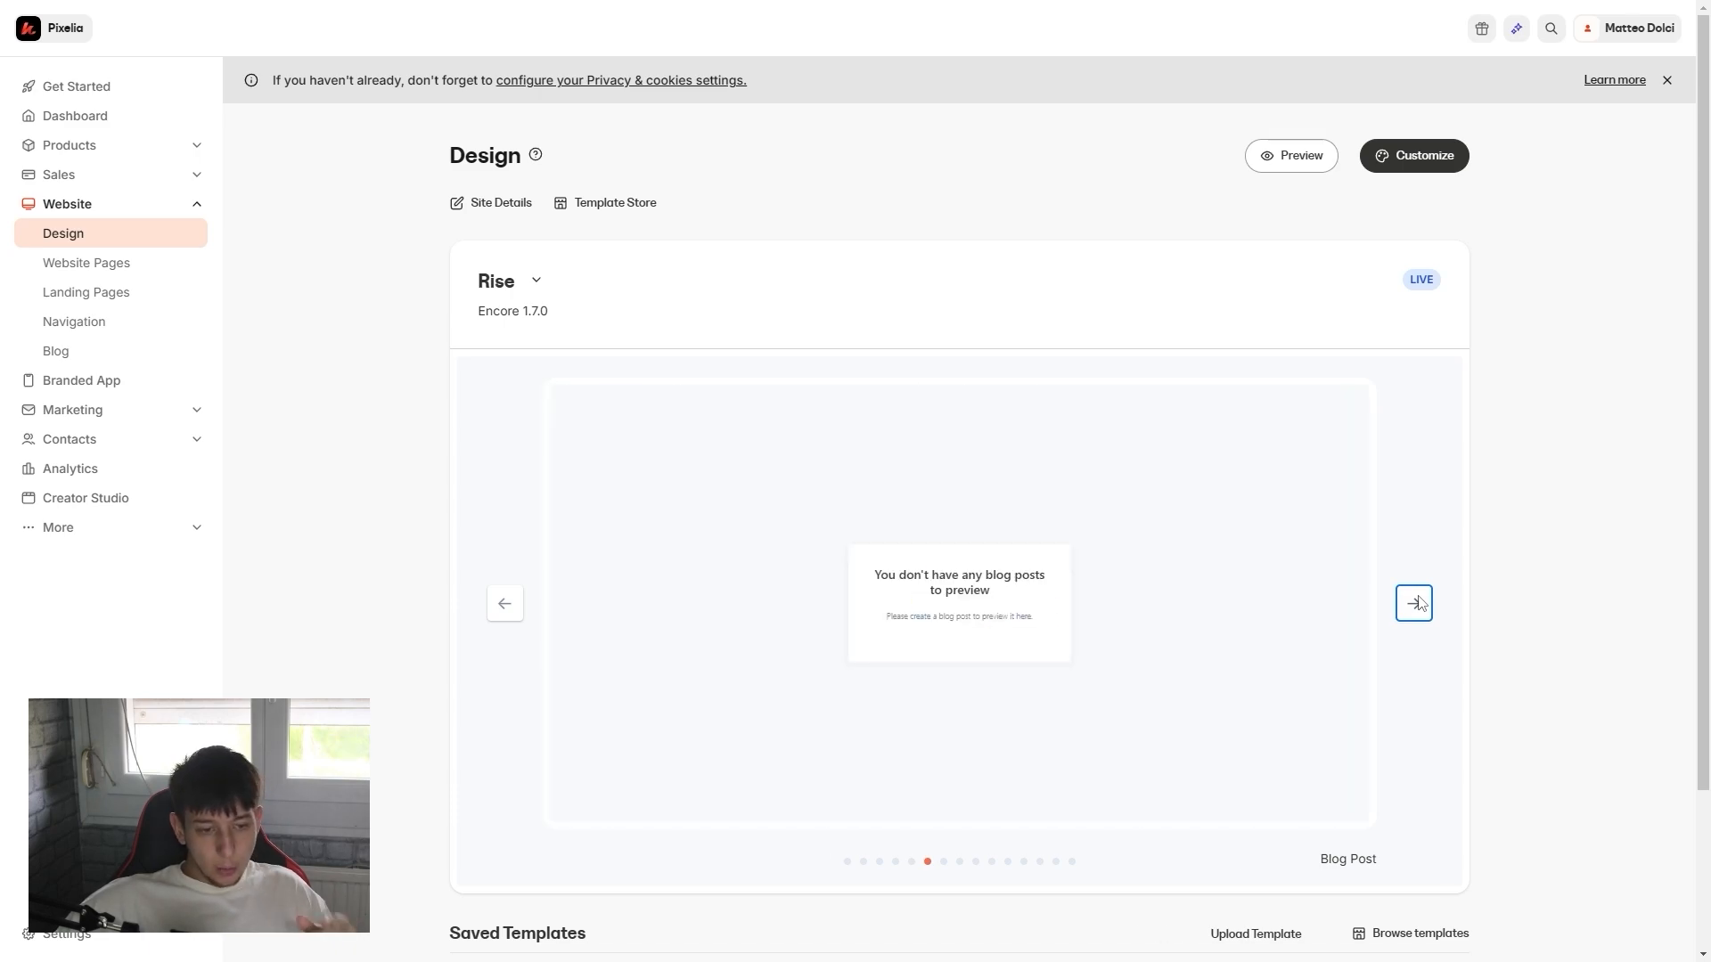
{"action": "left_click", "coordinate": [1421, 605]}
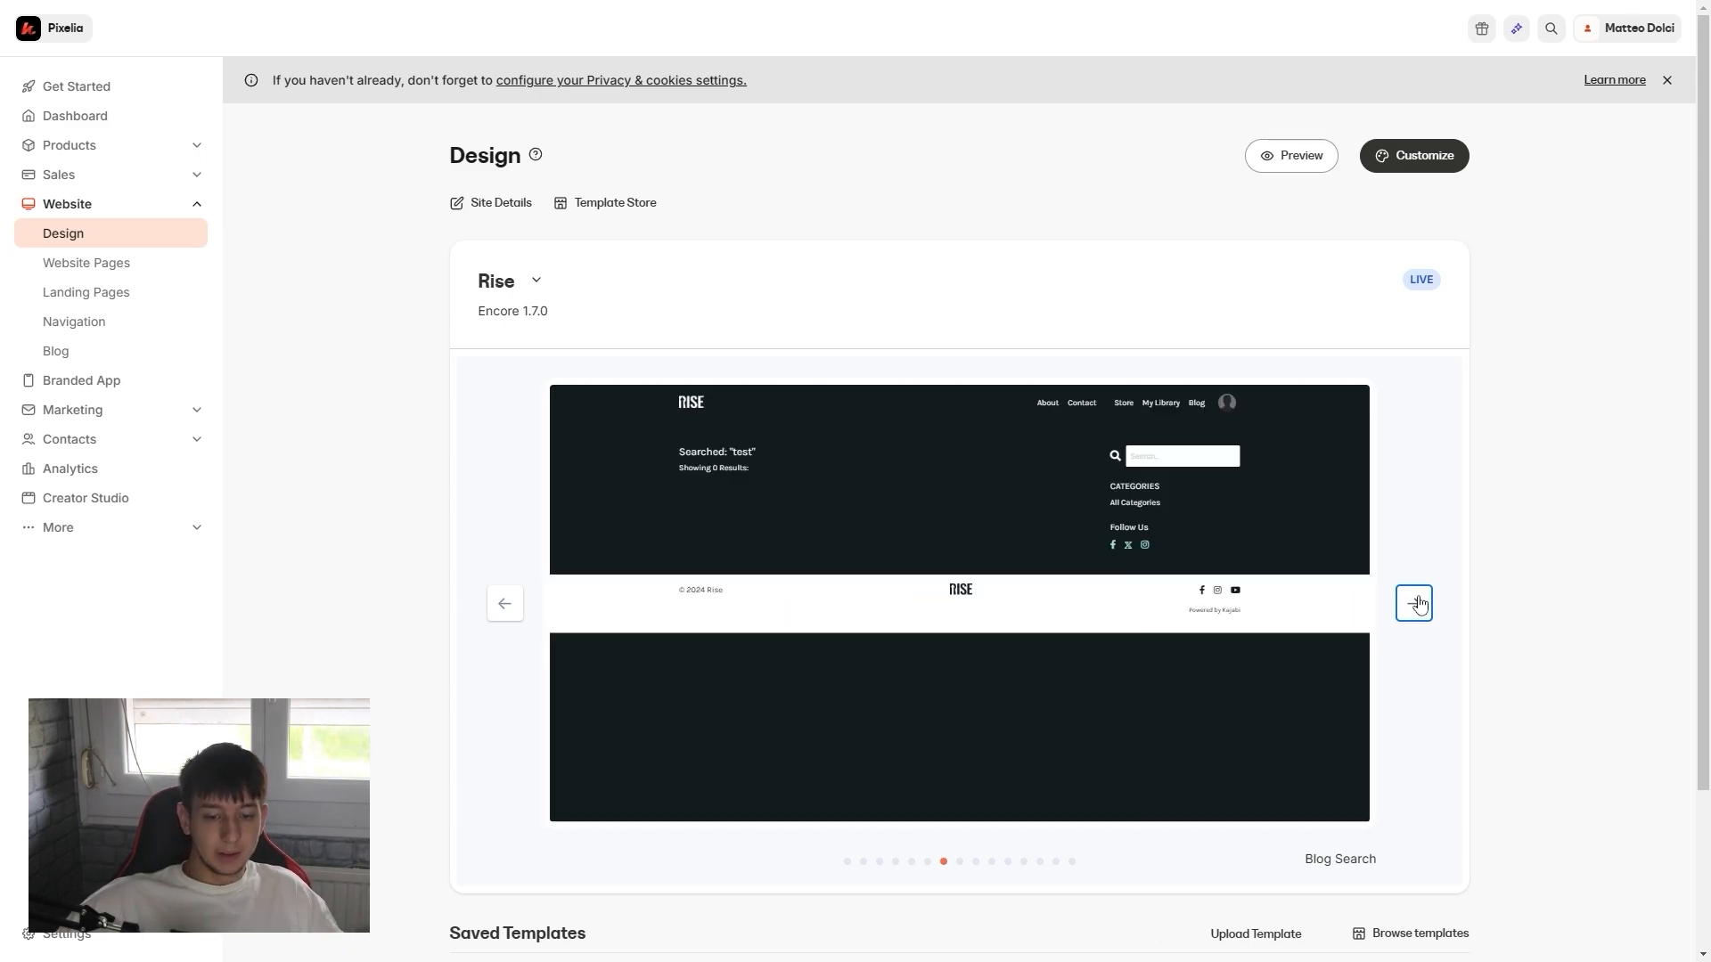
{"action": "left_click", "coordinate": [1420, 605]}
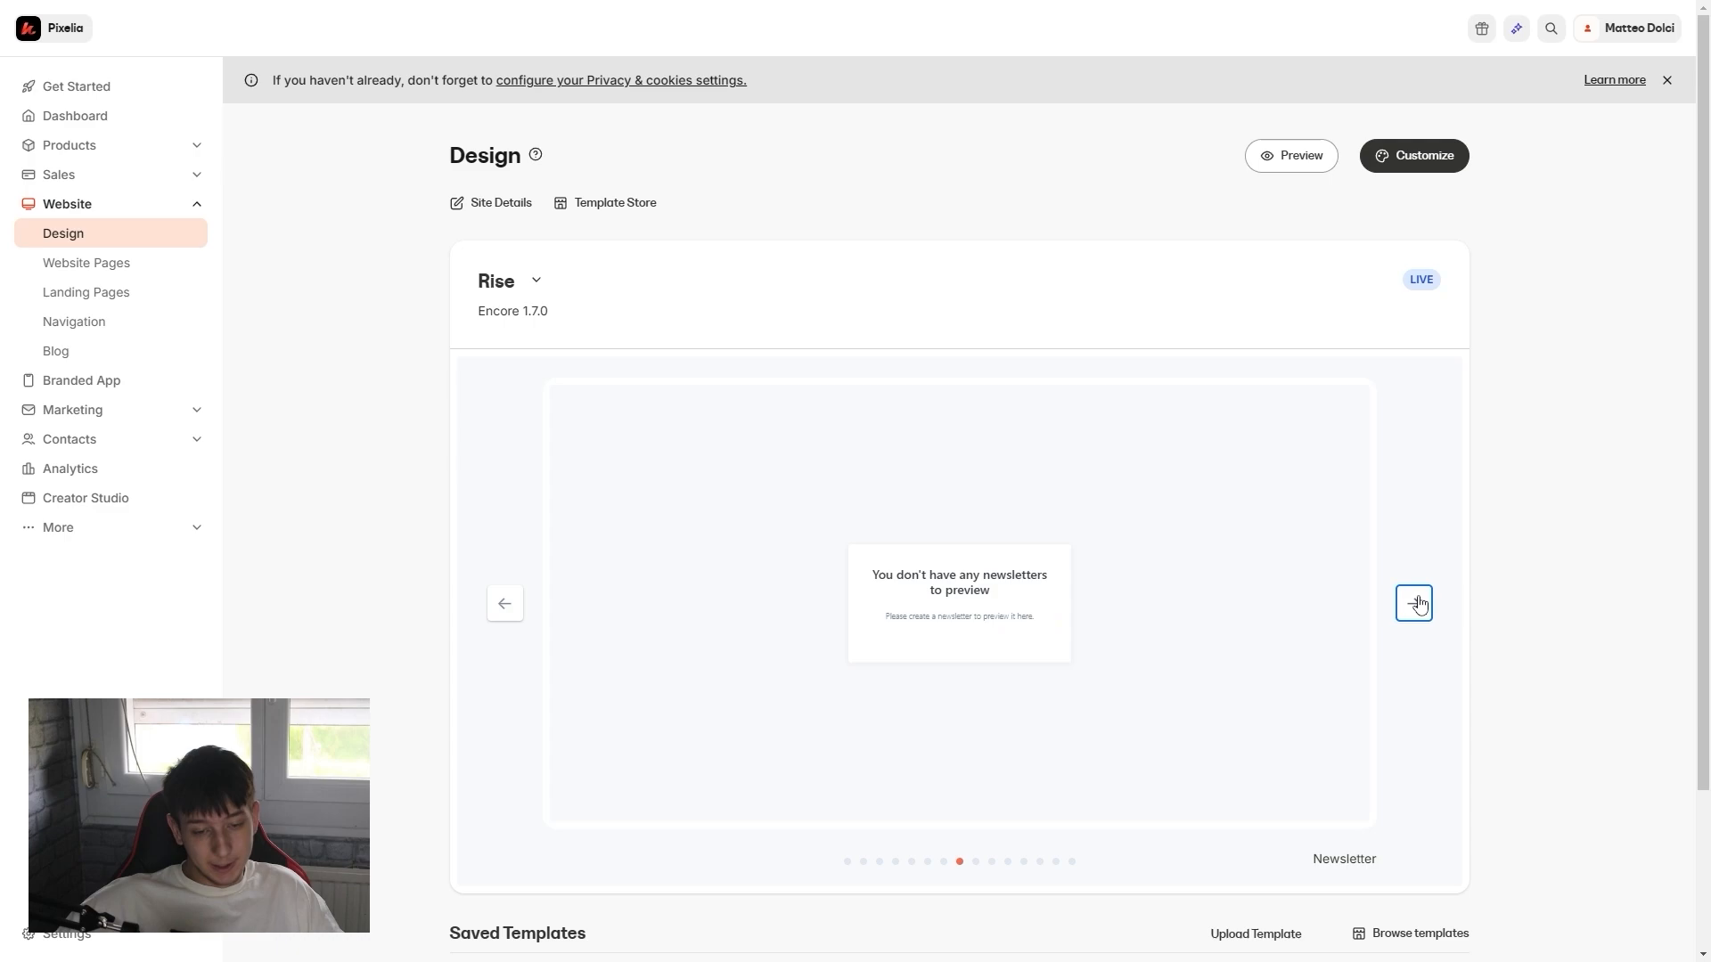
{"action": "left_click", "coordinate": [1420, 605]}
{"action": "left_click", "coordinate": [1420, 605]}
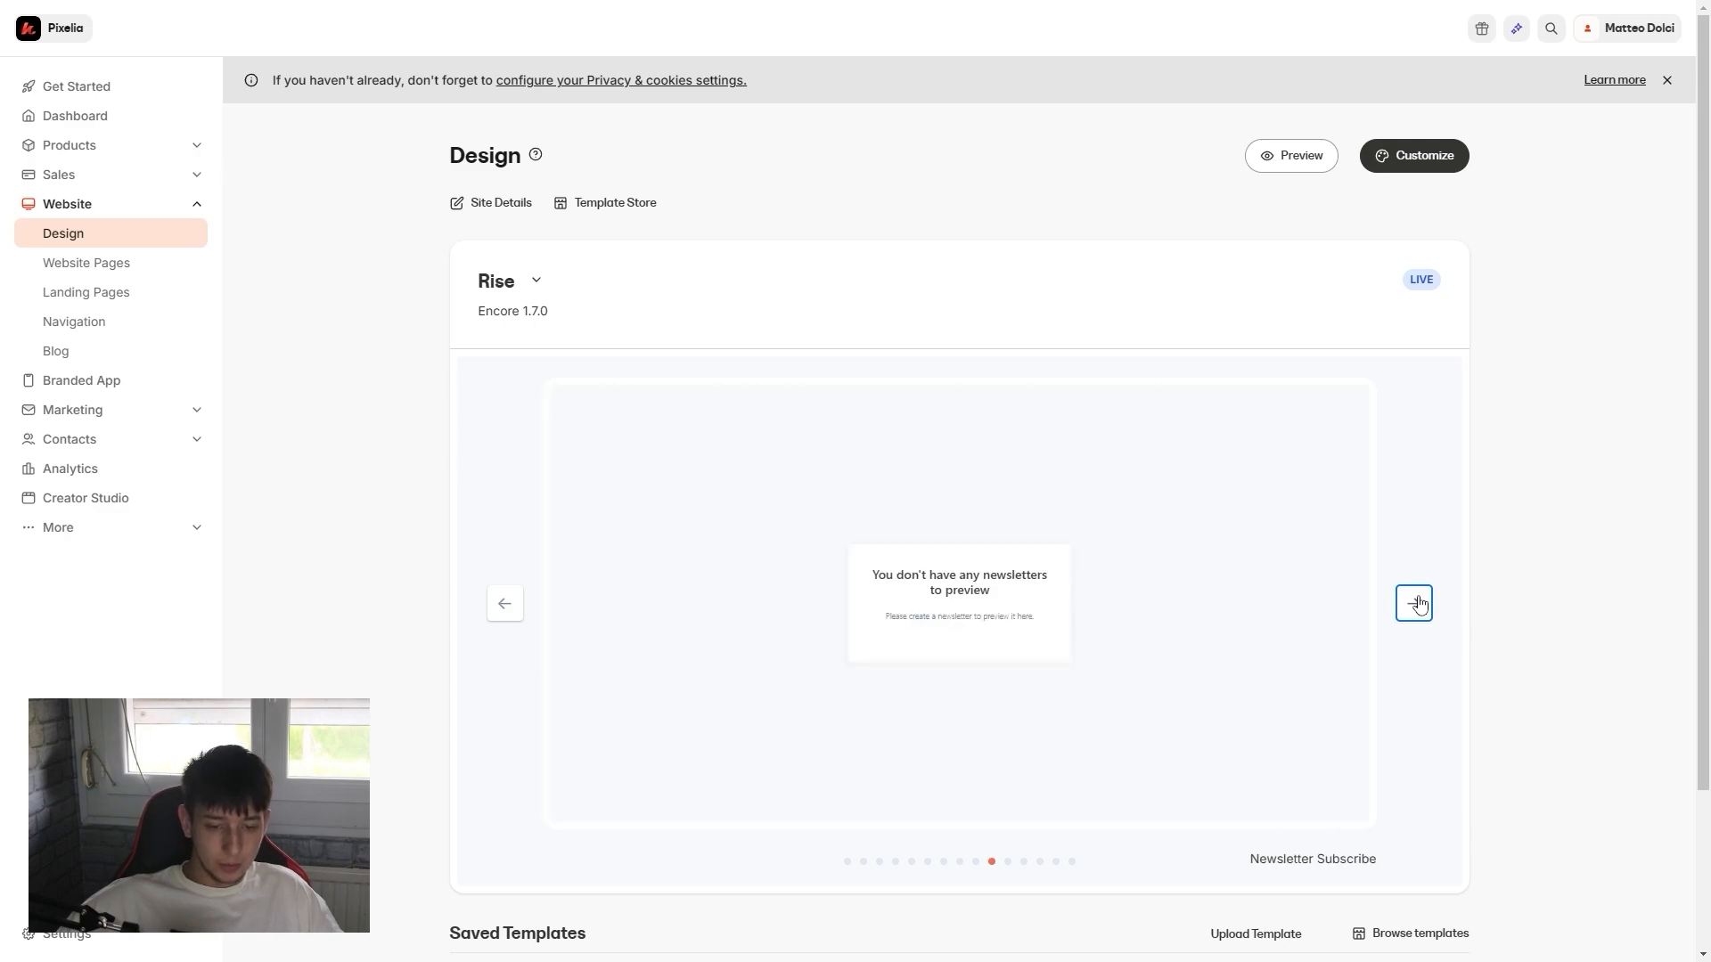
{"action": "left_click", "coordinate": [1420, 605]}
{"action": "left_click", "coordinate": [1420, 605]}
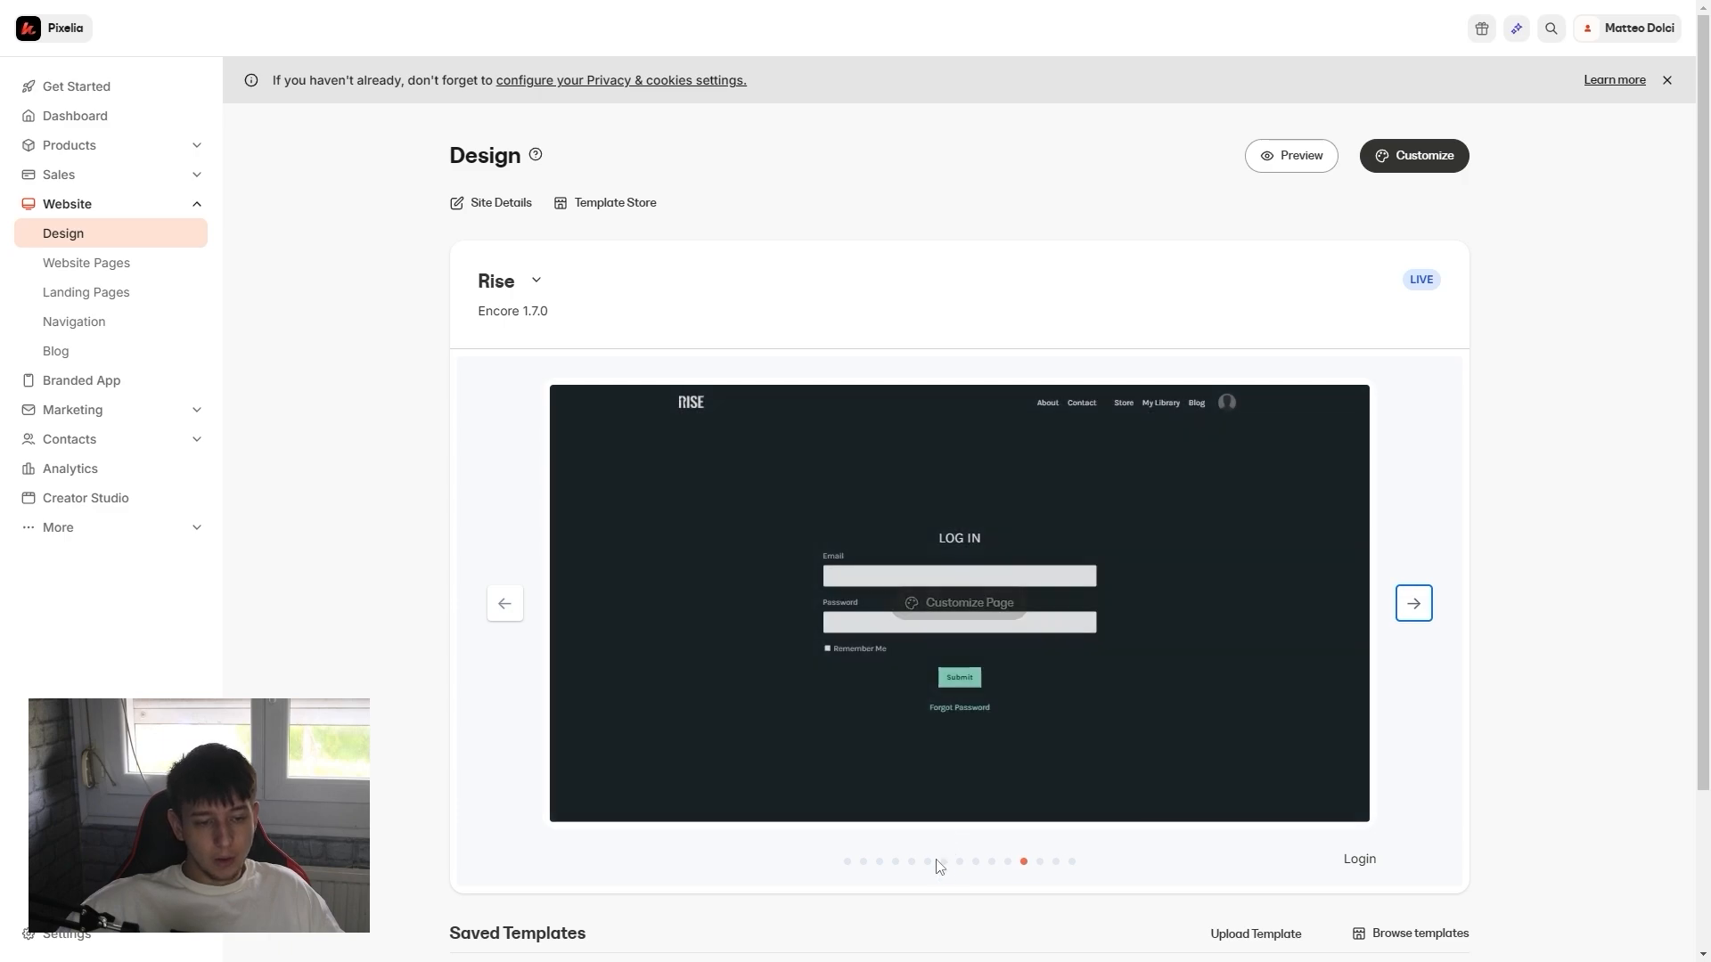
Step: Open the Rise template's Blog page for customization and check which other pages can be edited
{"action": "left_click", "coordinate": [880, 862]}
{"action": "left_click", "coordinate": [896, 863]}
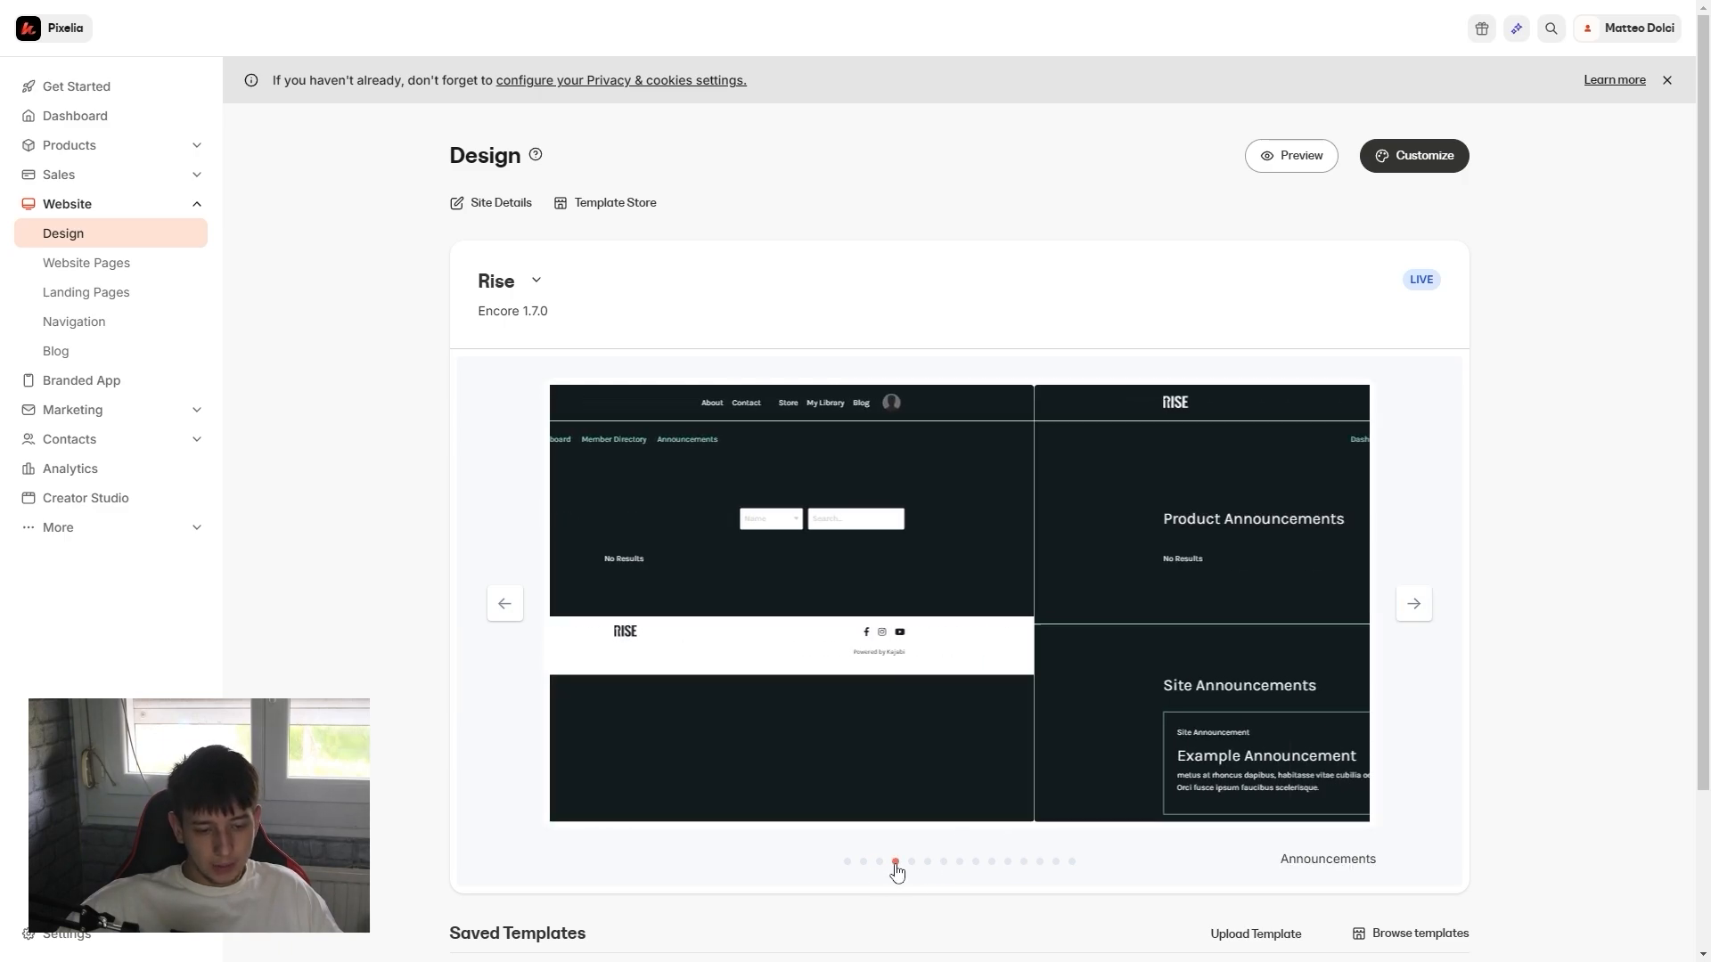
{"action": "left_click", "coordinate": [911, 862]}
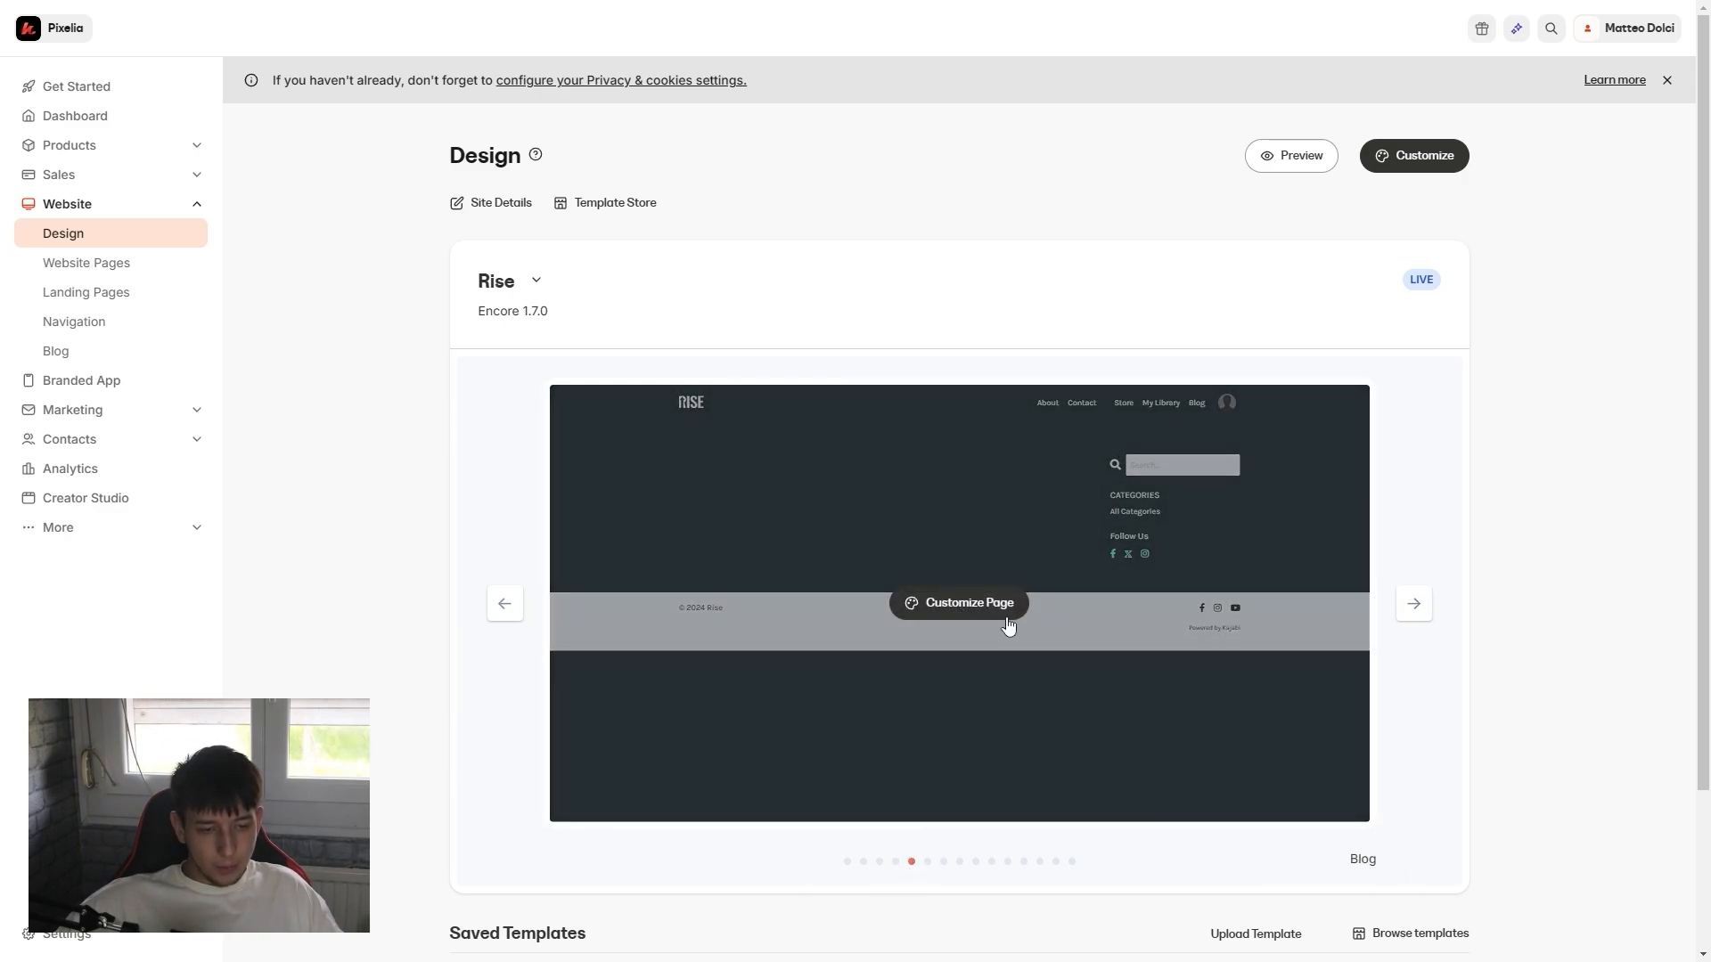
{"action": "left_click", "coordinate": [991, 606]}
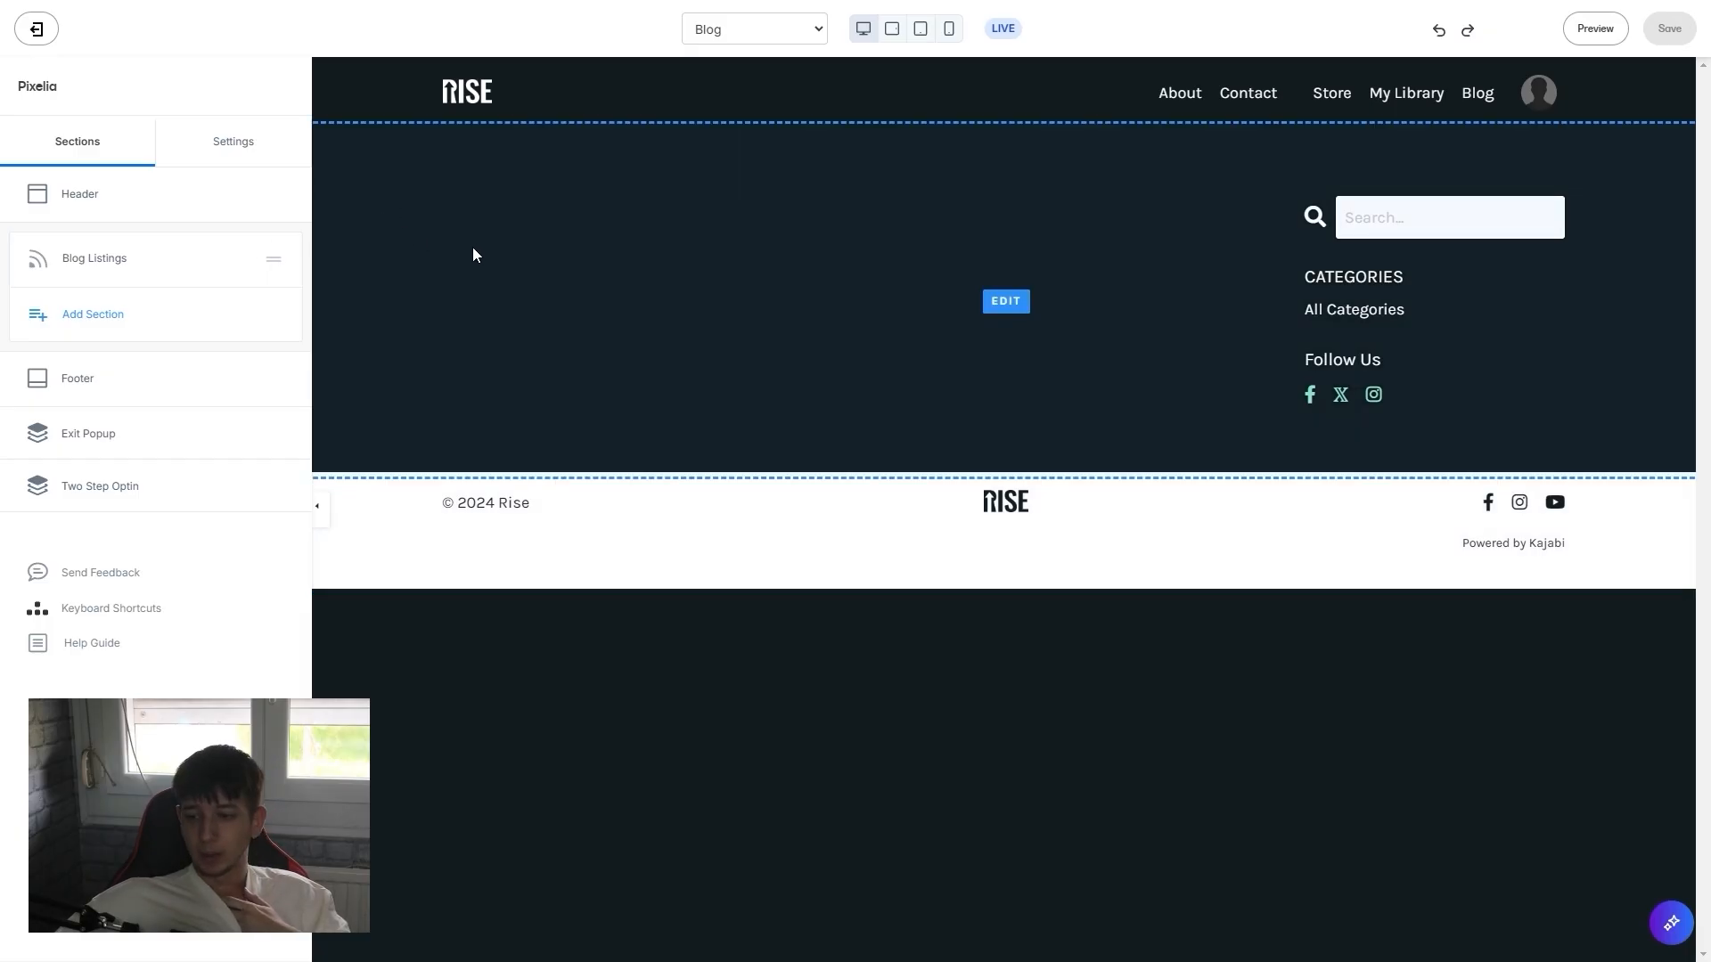
{"action": "left_click", "coordinate": [773, 31]}
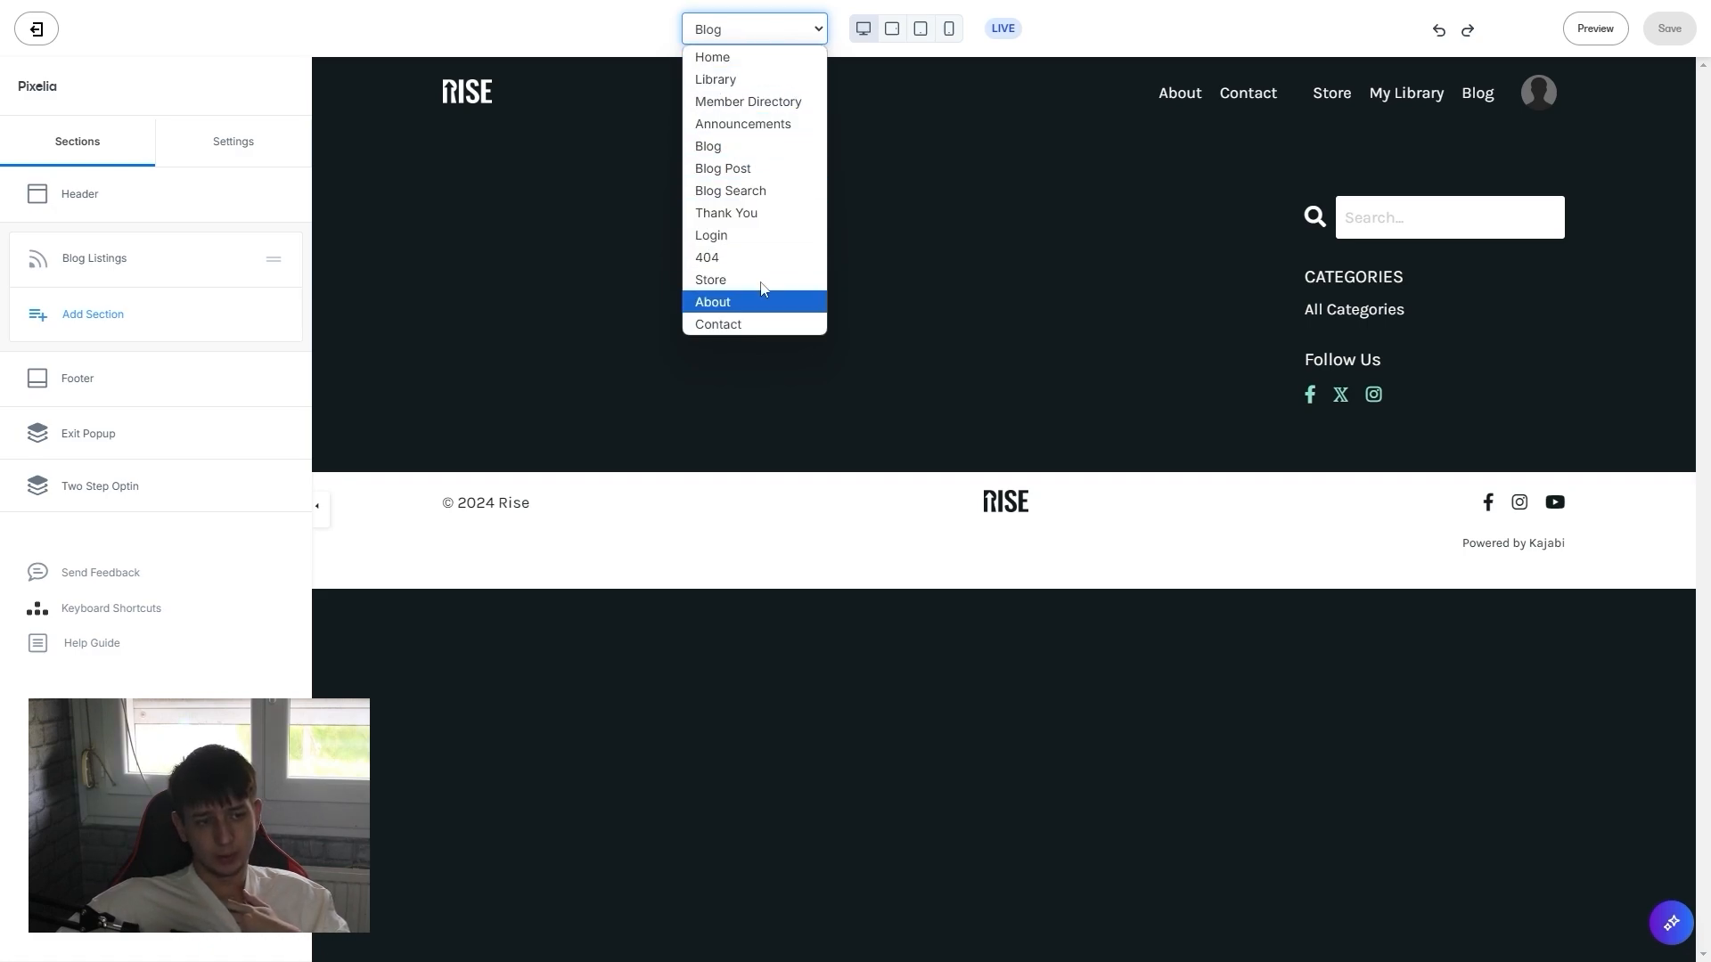
{"action": "left_click", "coordinate": [755, 27]}
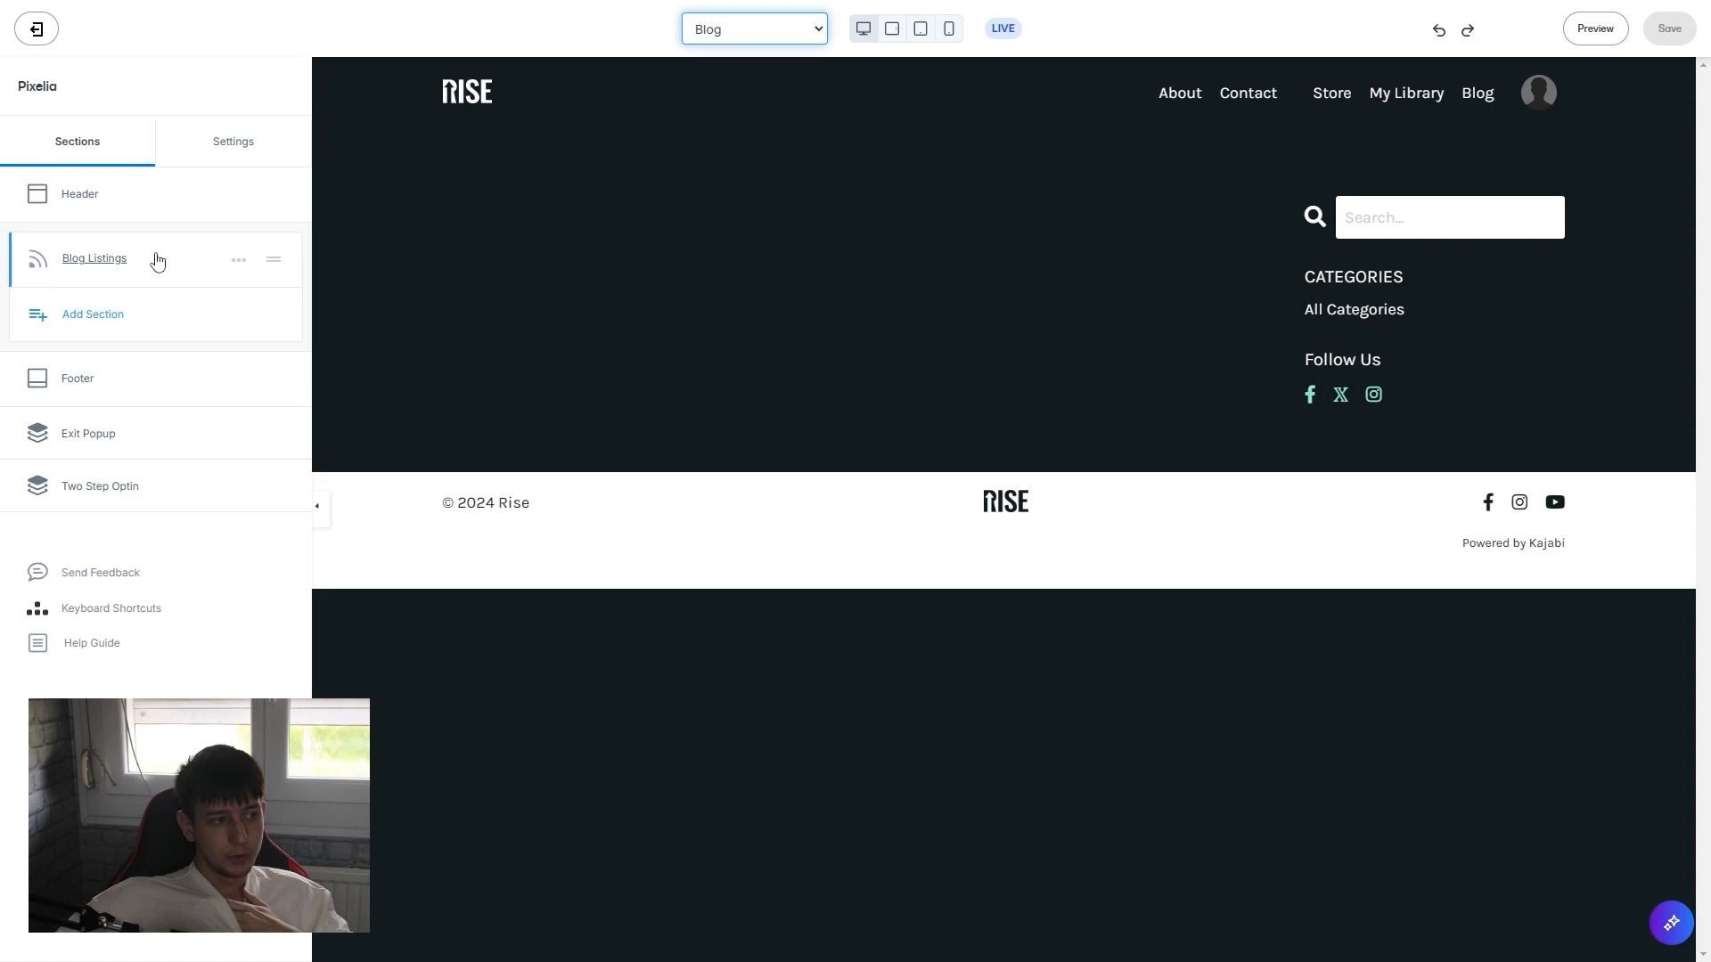
Step: Compare the List and 2-Column Grid layouts for the Blog Listings section and set its layout style to List
{"action": "left_click", "coordinate": [105, 258]}
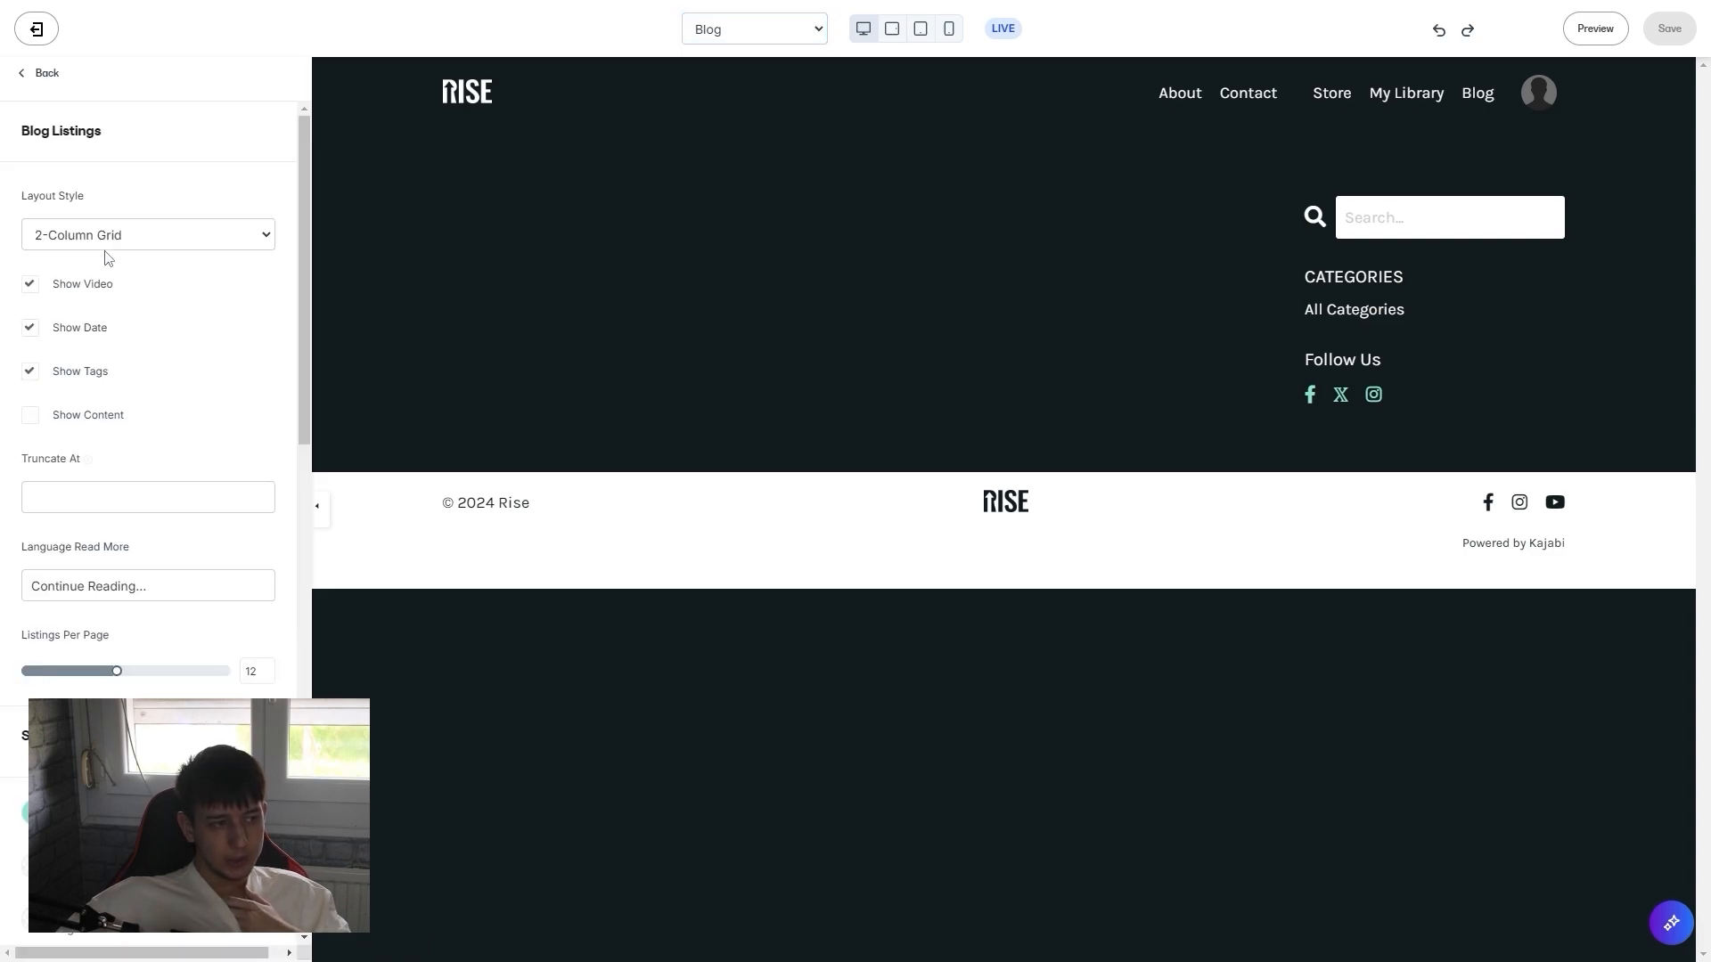
{"action": "left_click", "coordinate": [130, 246]}
{"action": "left_click", "coordinate": [134, 262]}
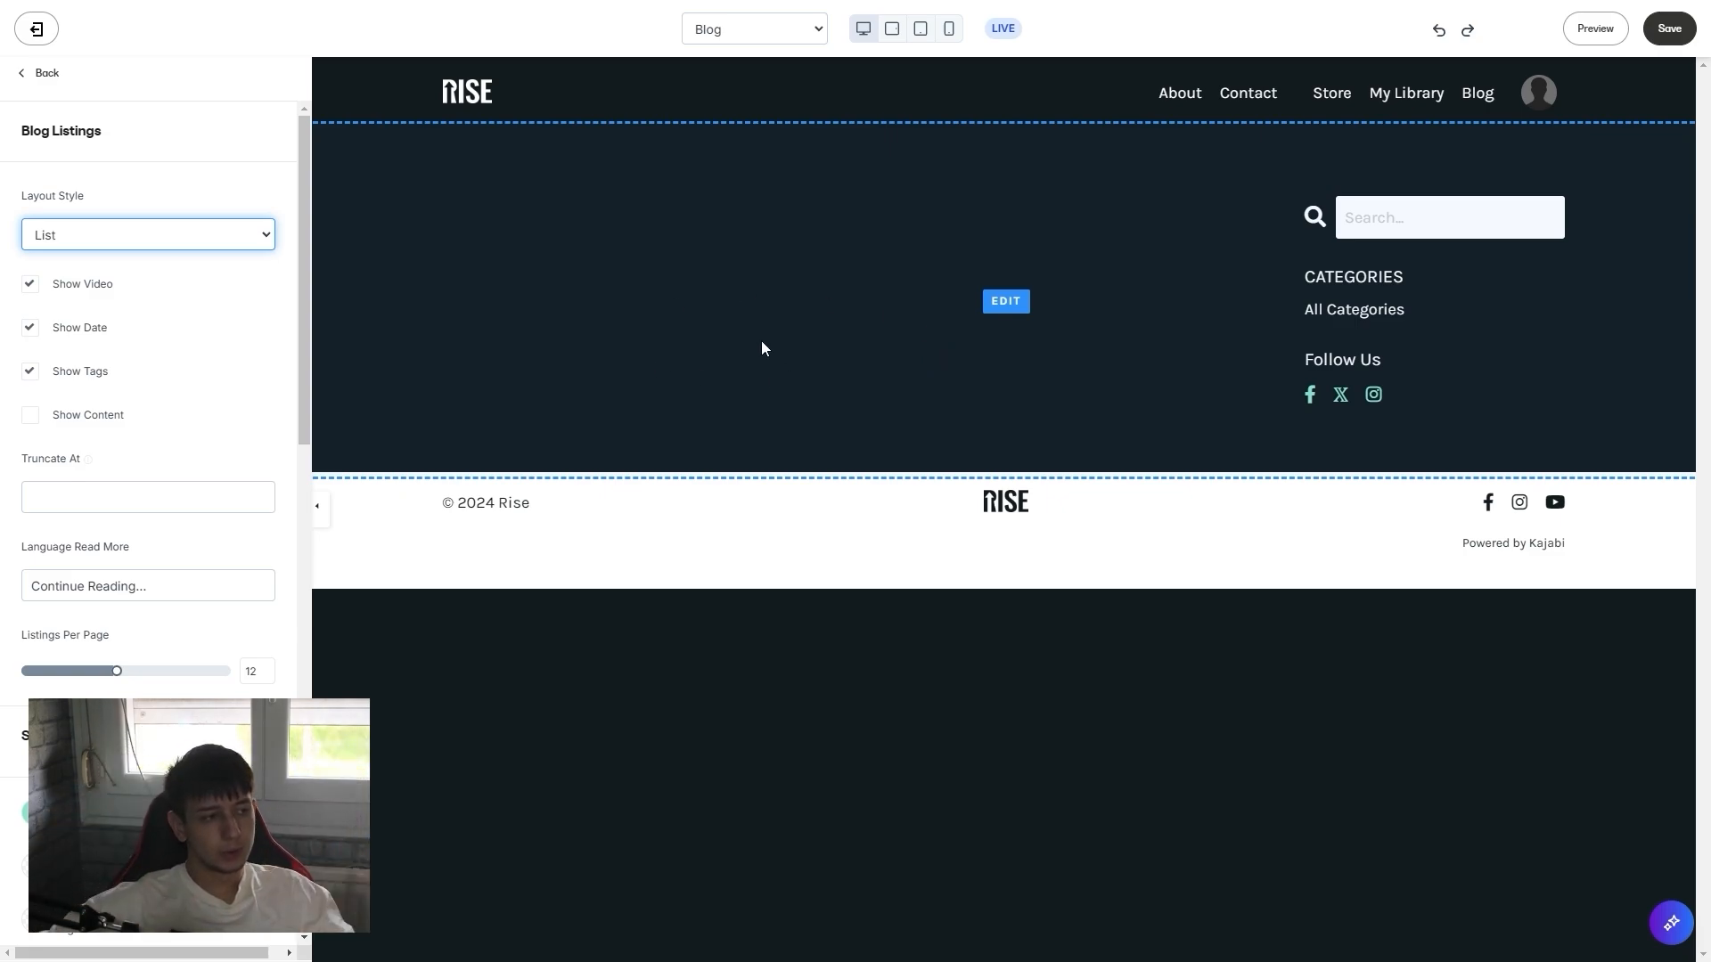
{"action": "left_click", "coordinate": [230, 235]}
{"action": "left_click", "coordinate": [182, 283]}
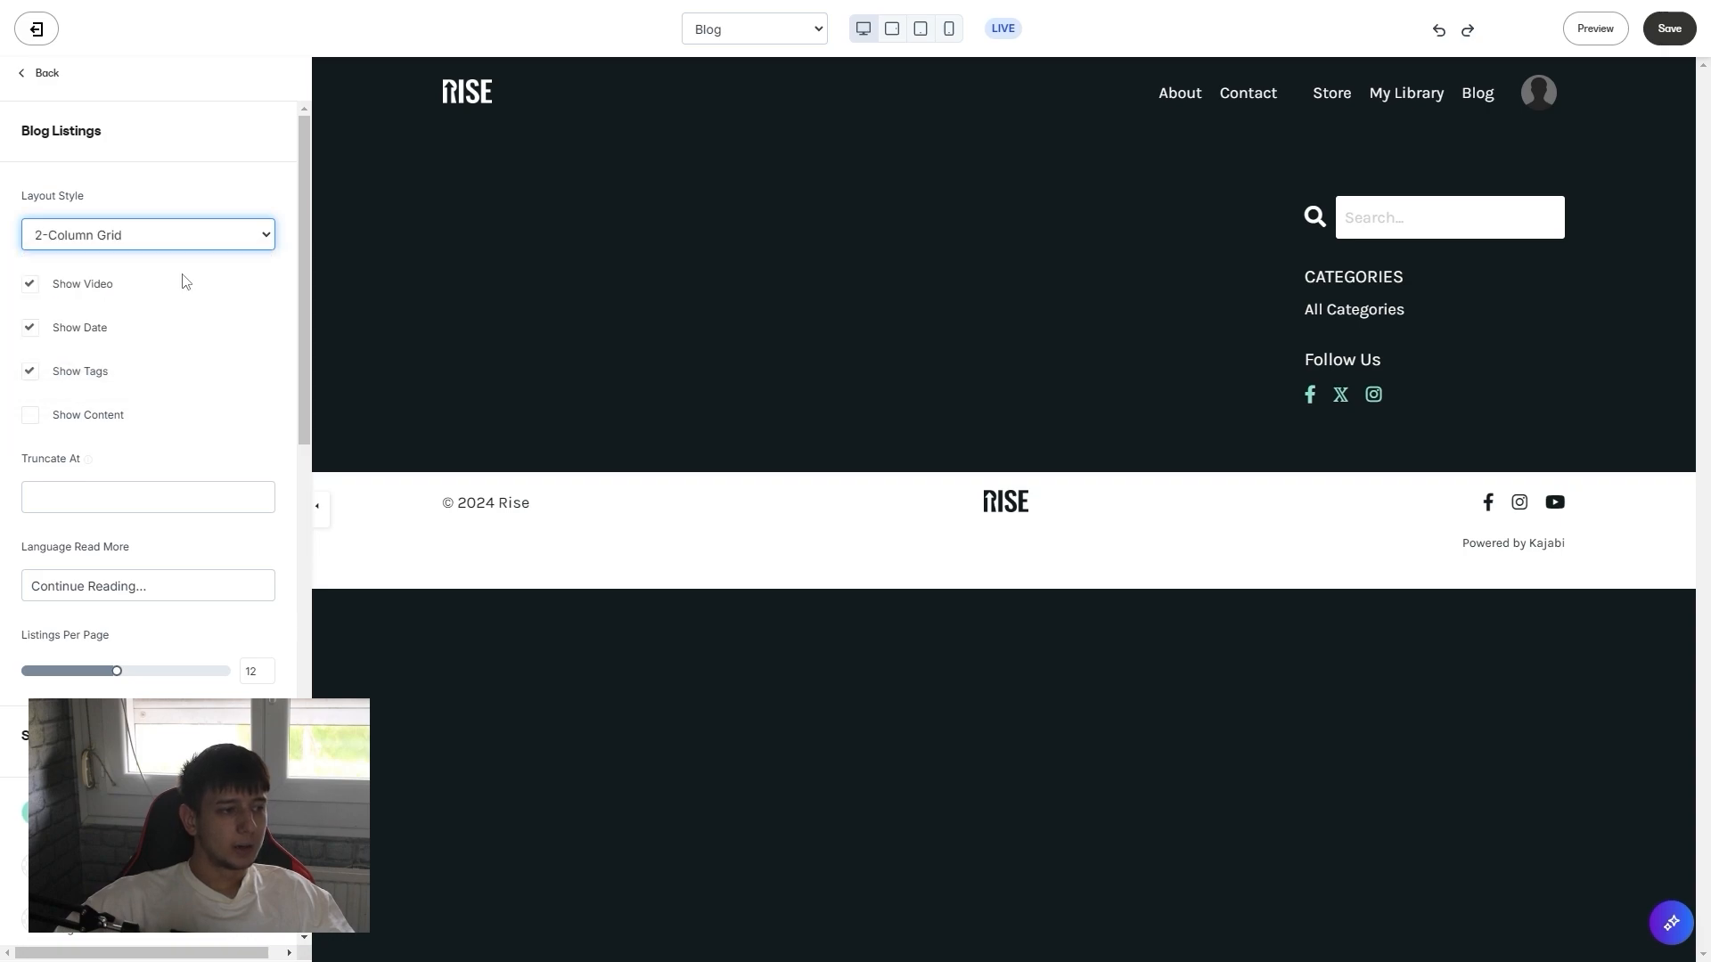
{"action": "left_click", "coordinate": [138, 237]}
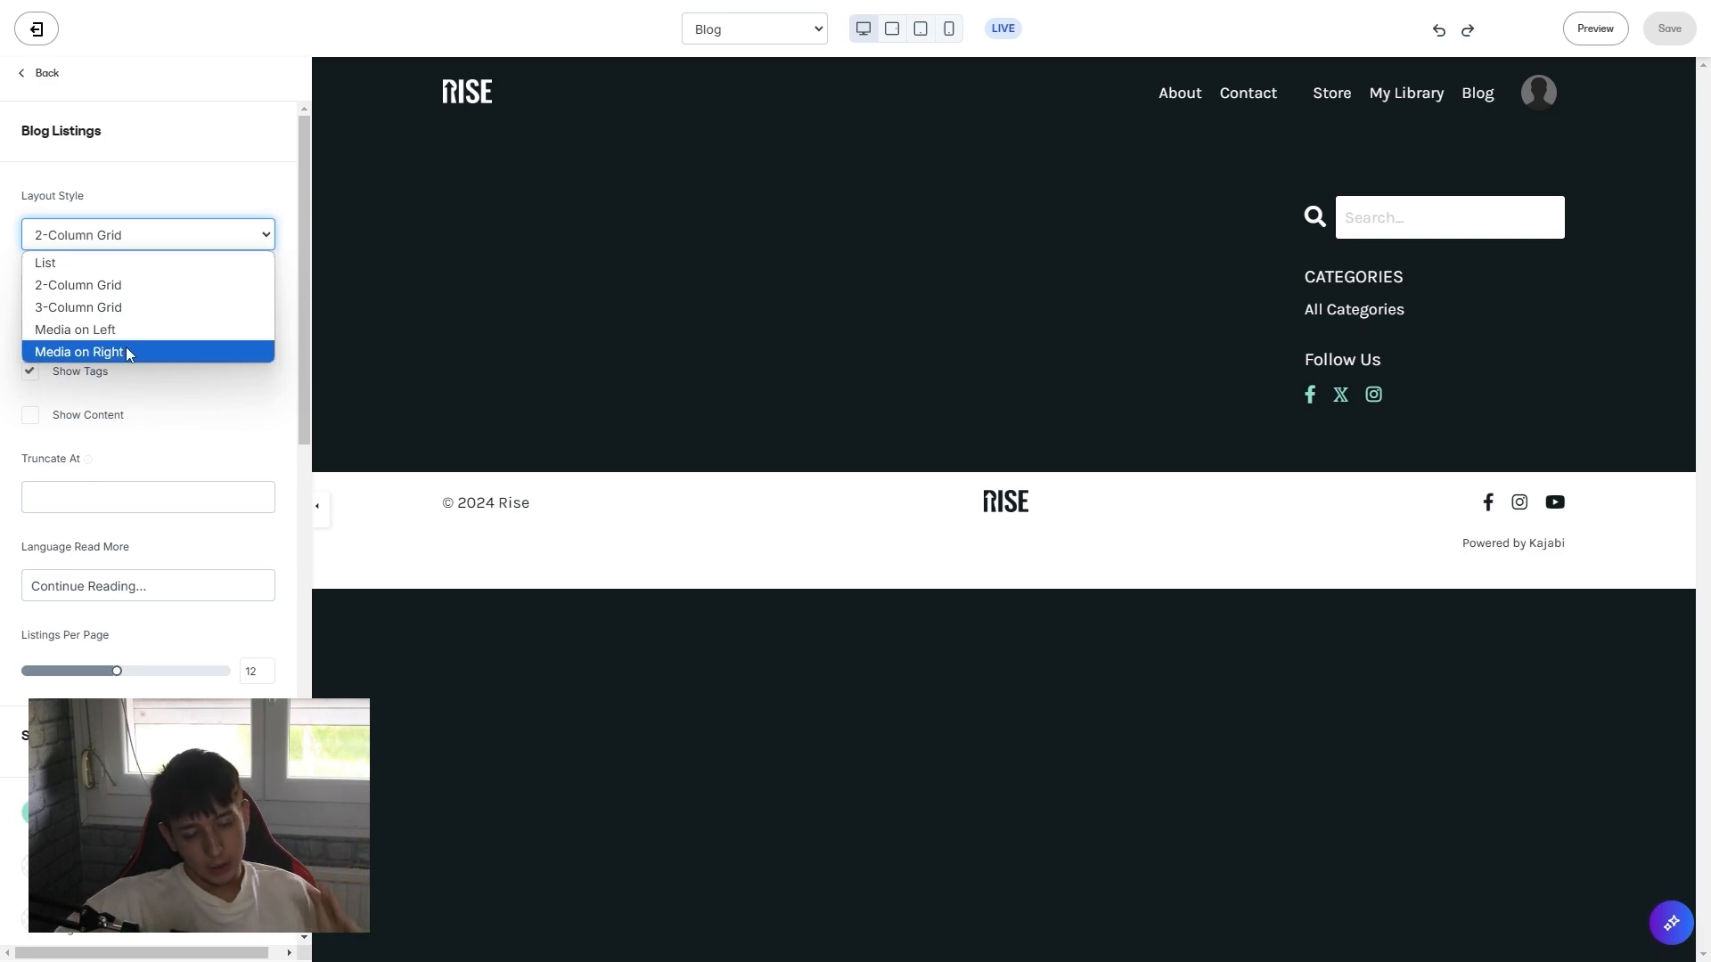
{"action": "left_click", "coordinate": [124, 267]}
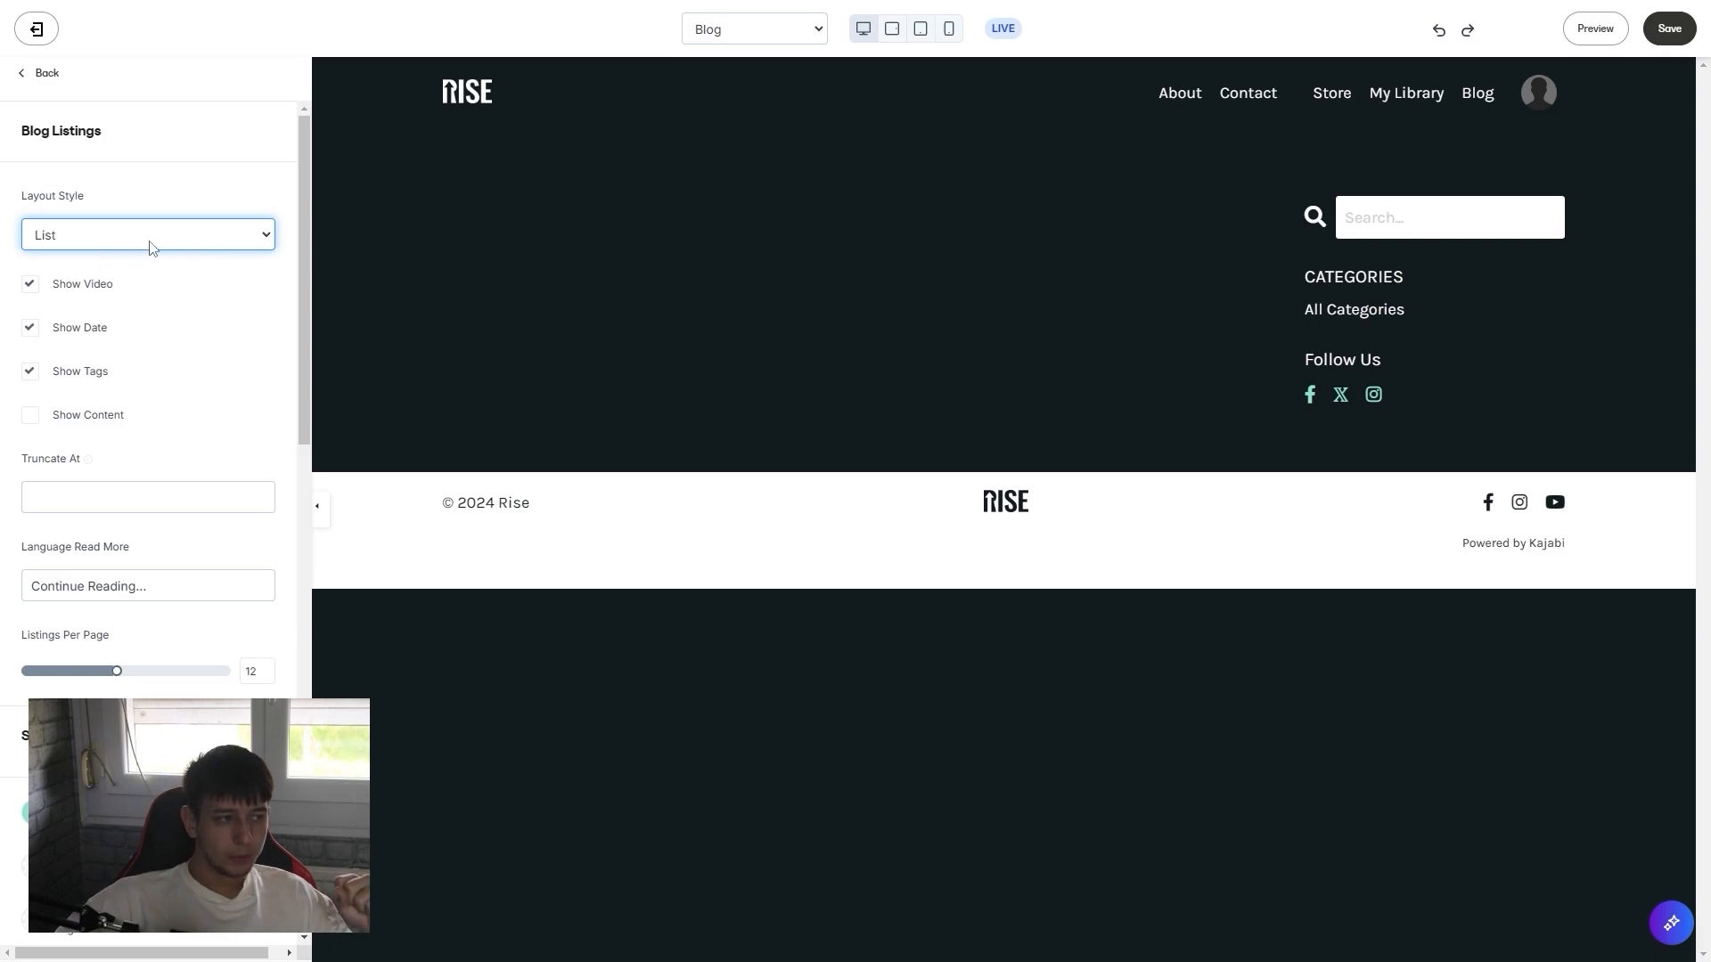
Step: Set the blog listings to truncate at 200 and change the read-more text to "Voir plus..."
{"action": "left_click", "coordinate": [84, 496]}
{"action": "type", "text": "200"}
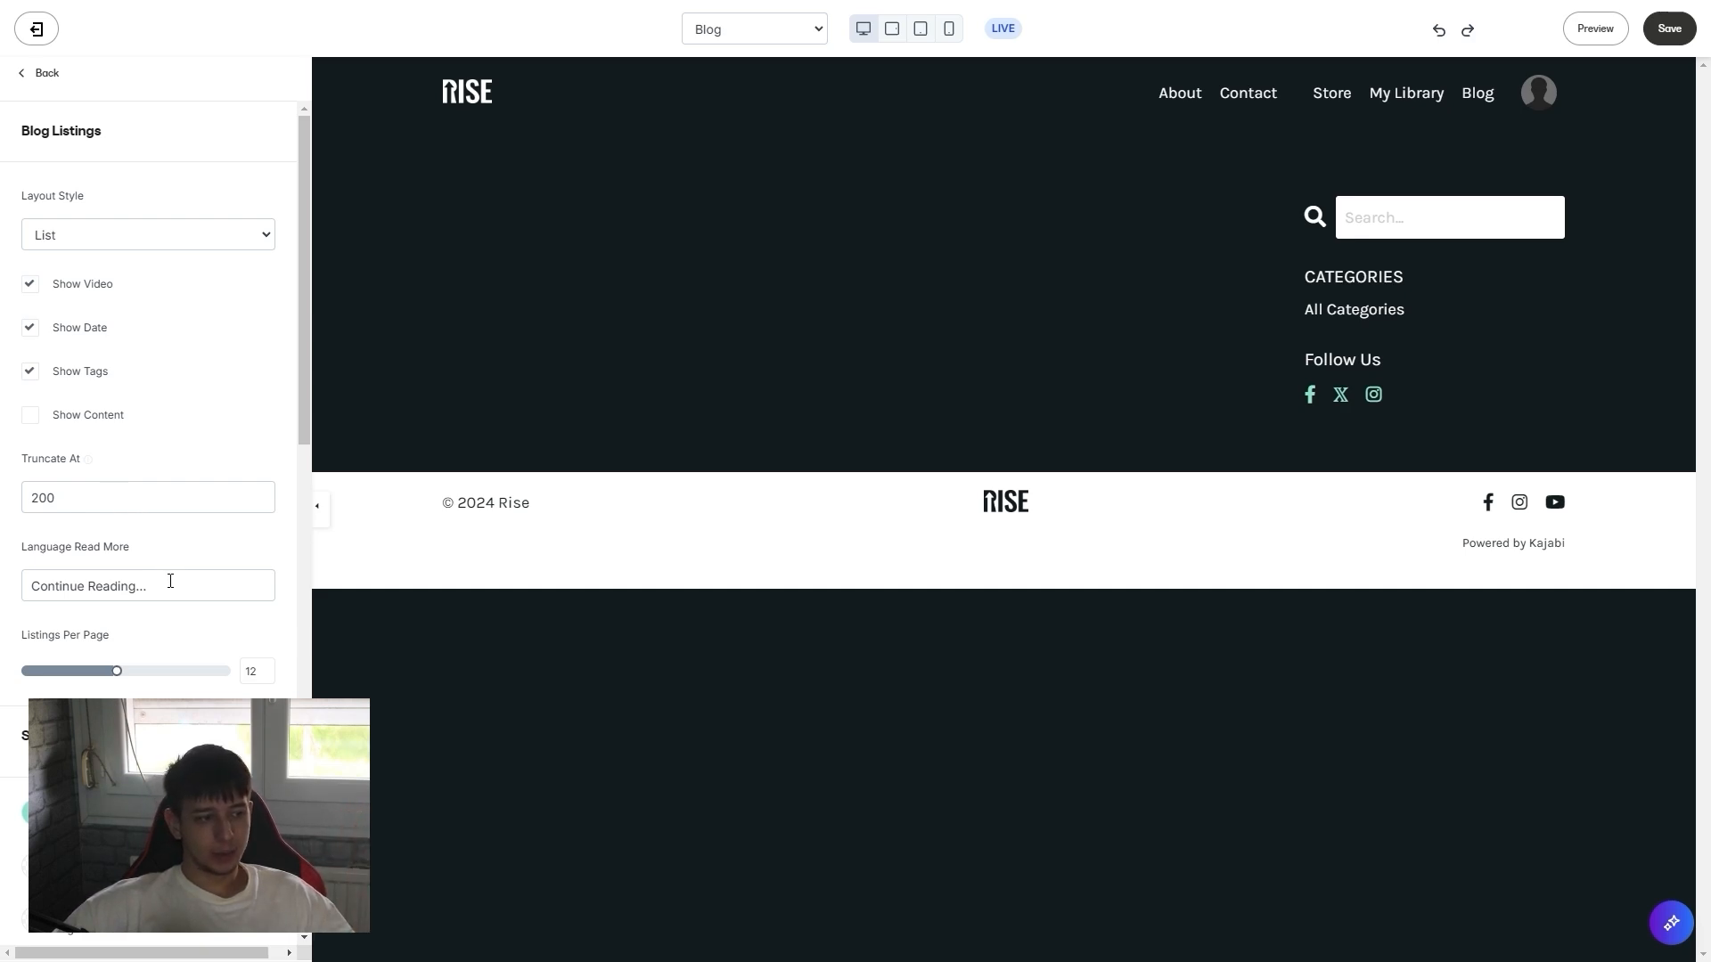
{"action": "left_click_drag", "start_coordinate": [127, 548], "coordinate": [25, 547]}
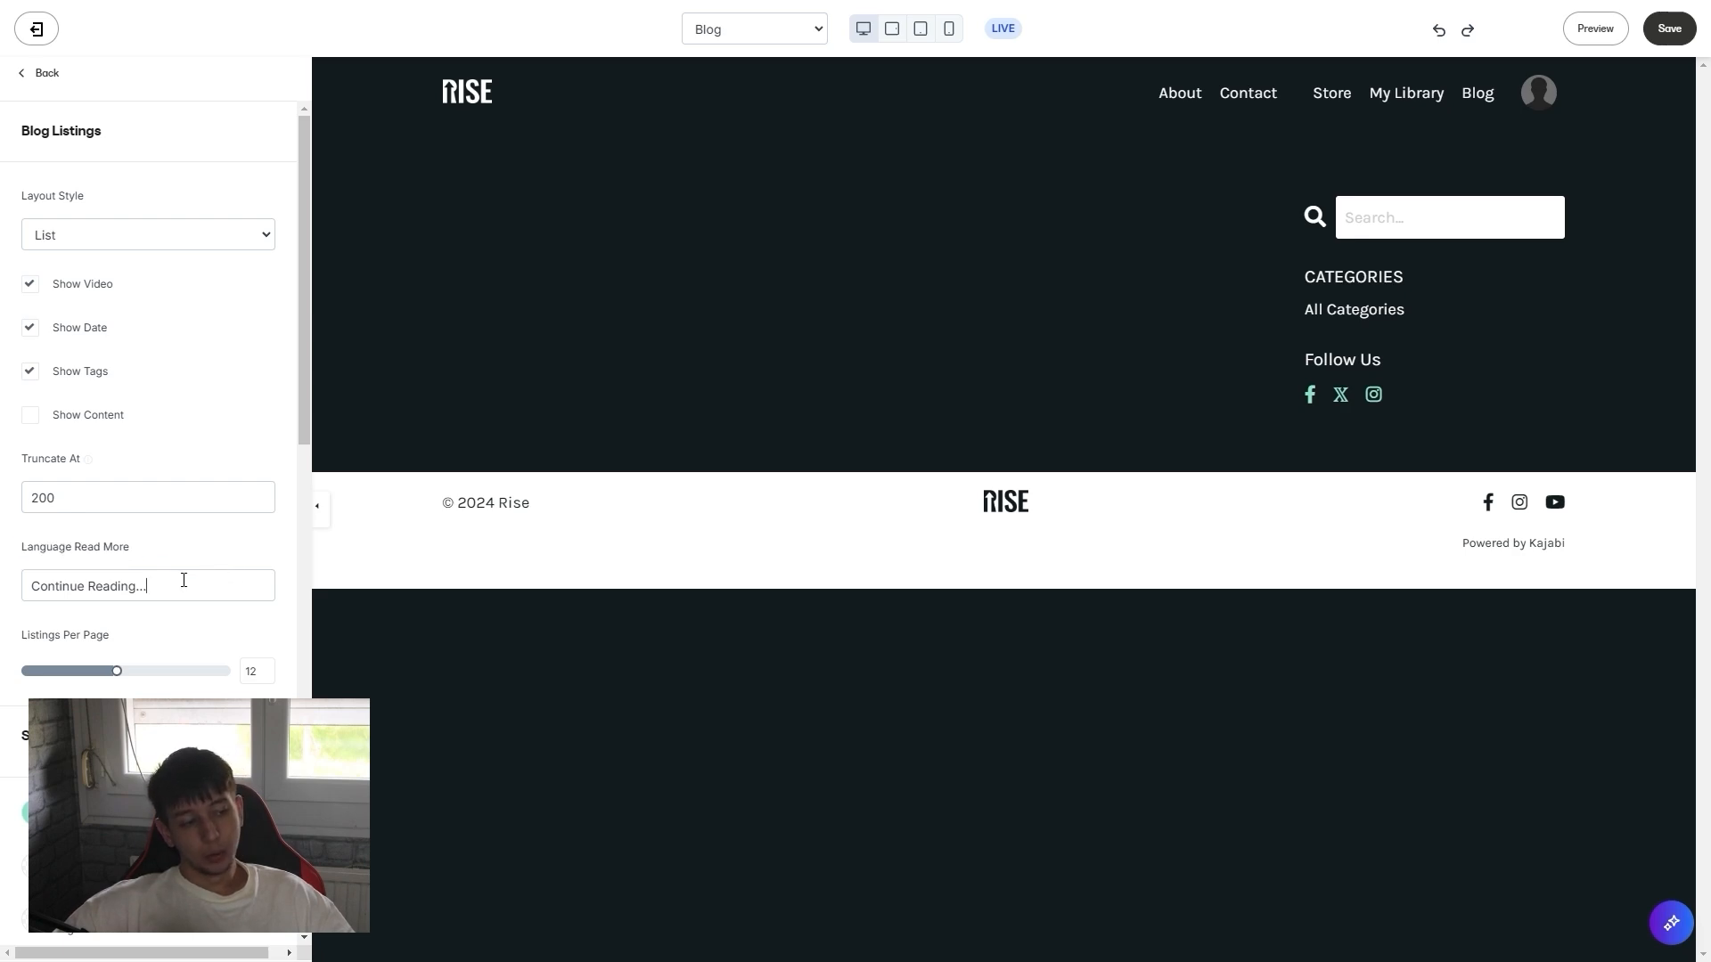
{"action": "left_click_drag", "start_coordinate": [179, 581], "coordinate": [28, 586]}
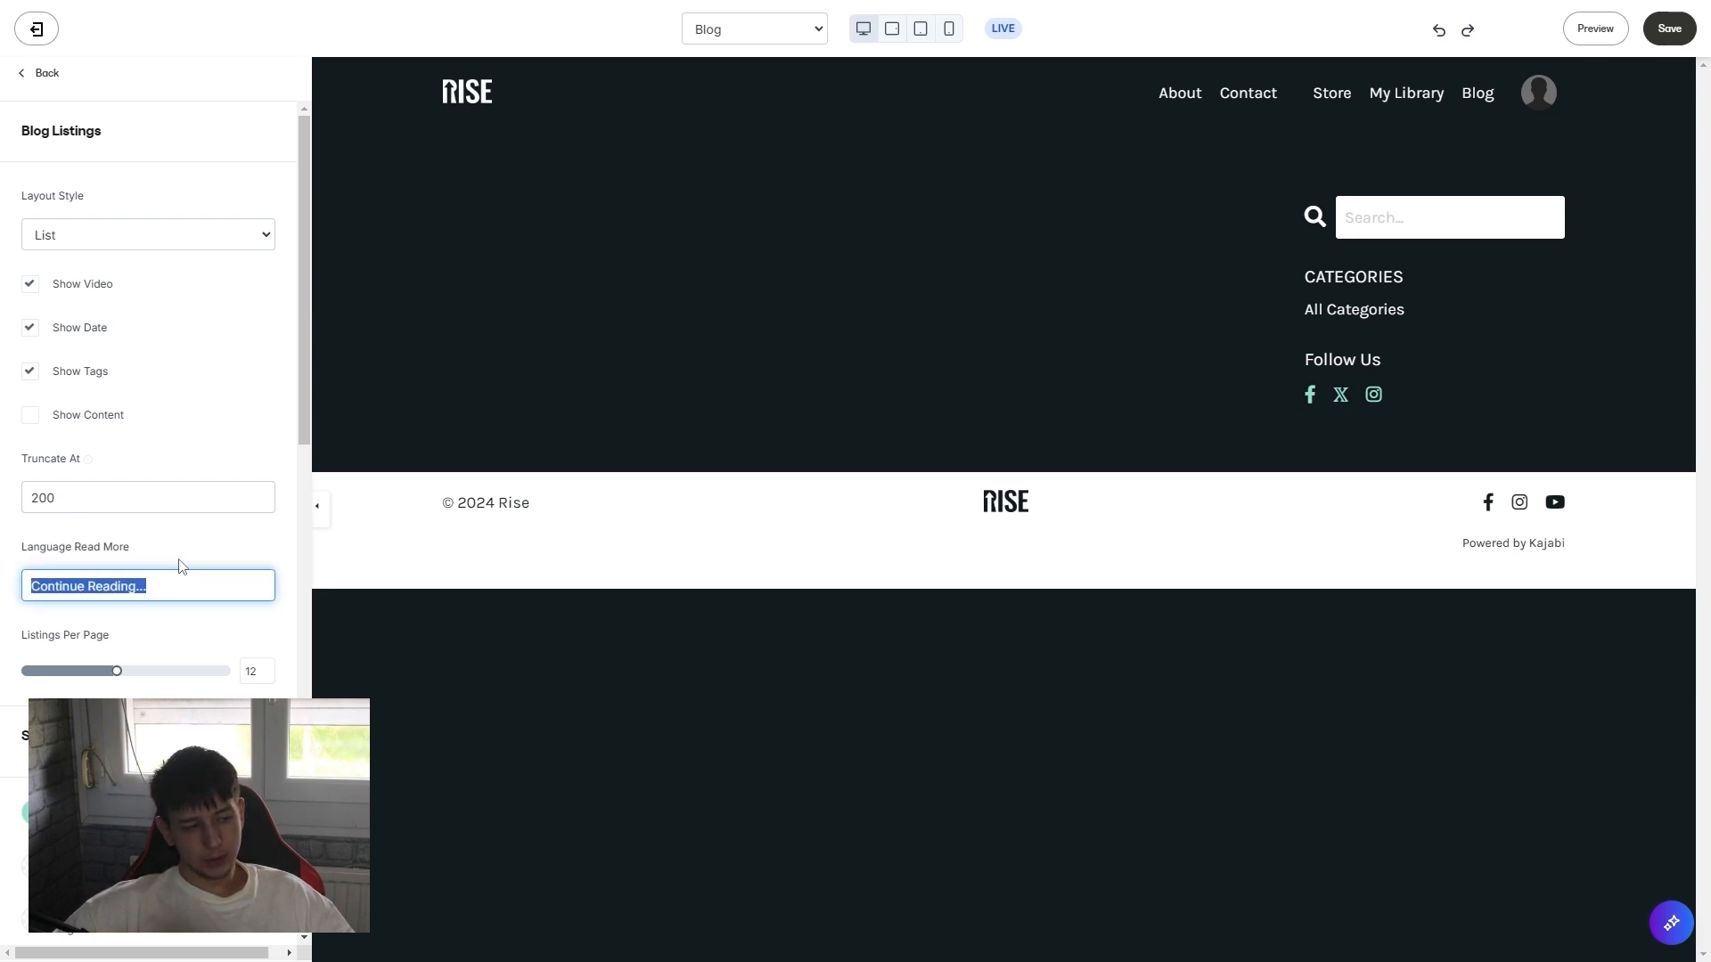
{"action": "type", "text": "Voir plus..."}
Step: Add a Custom Block to the content of the blog page's sidebar
{"action": "scroll", "coordinate": [178, 570], "scroll_direction": "down", "scroll_amount": 15}
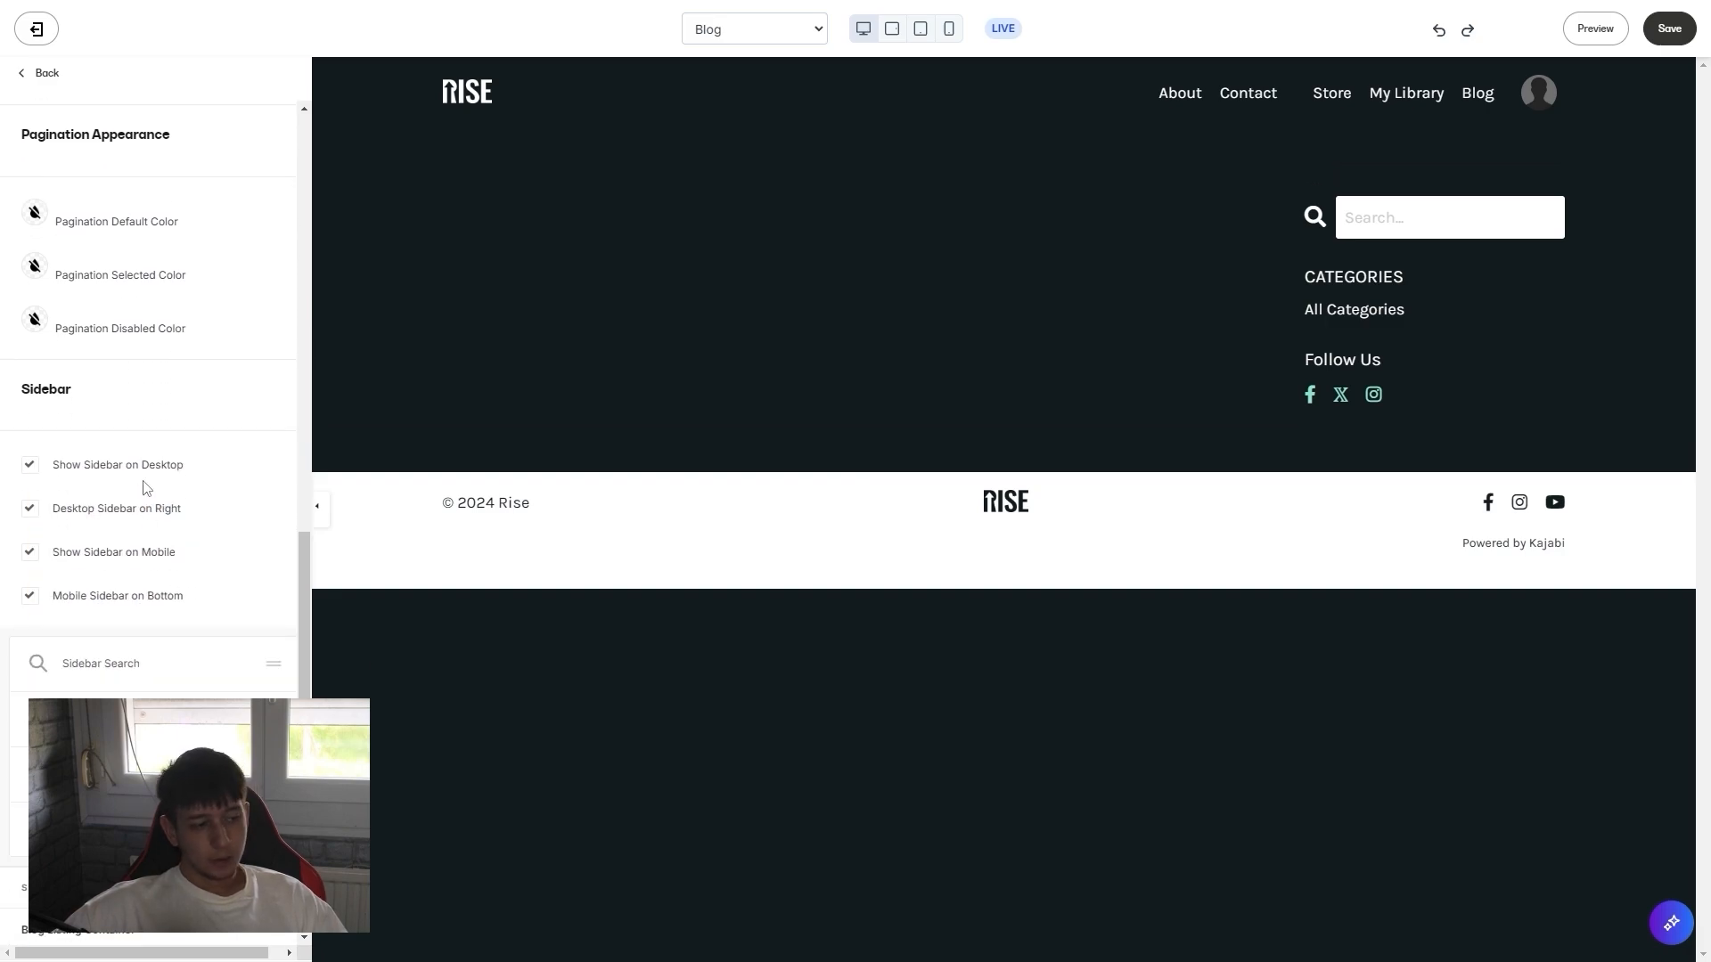
{"action": "scroll", "coordinate": [161, 637], "scroll_direction": "down", "scroll_amount": 2}
{"action": "scroll", "coordinate": [134, 642], "scroll_direction": "down", "scroll_amount": 1}
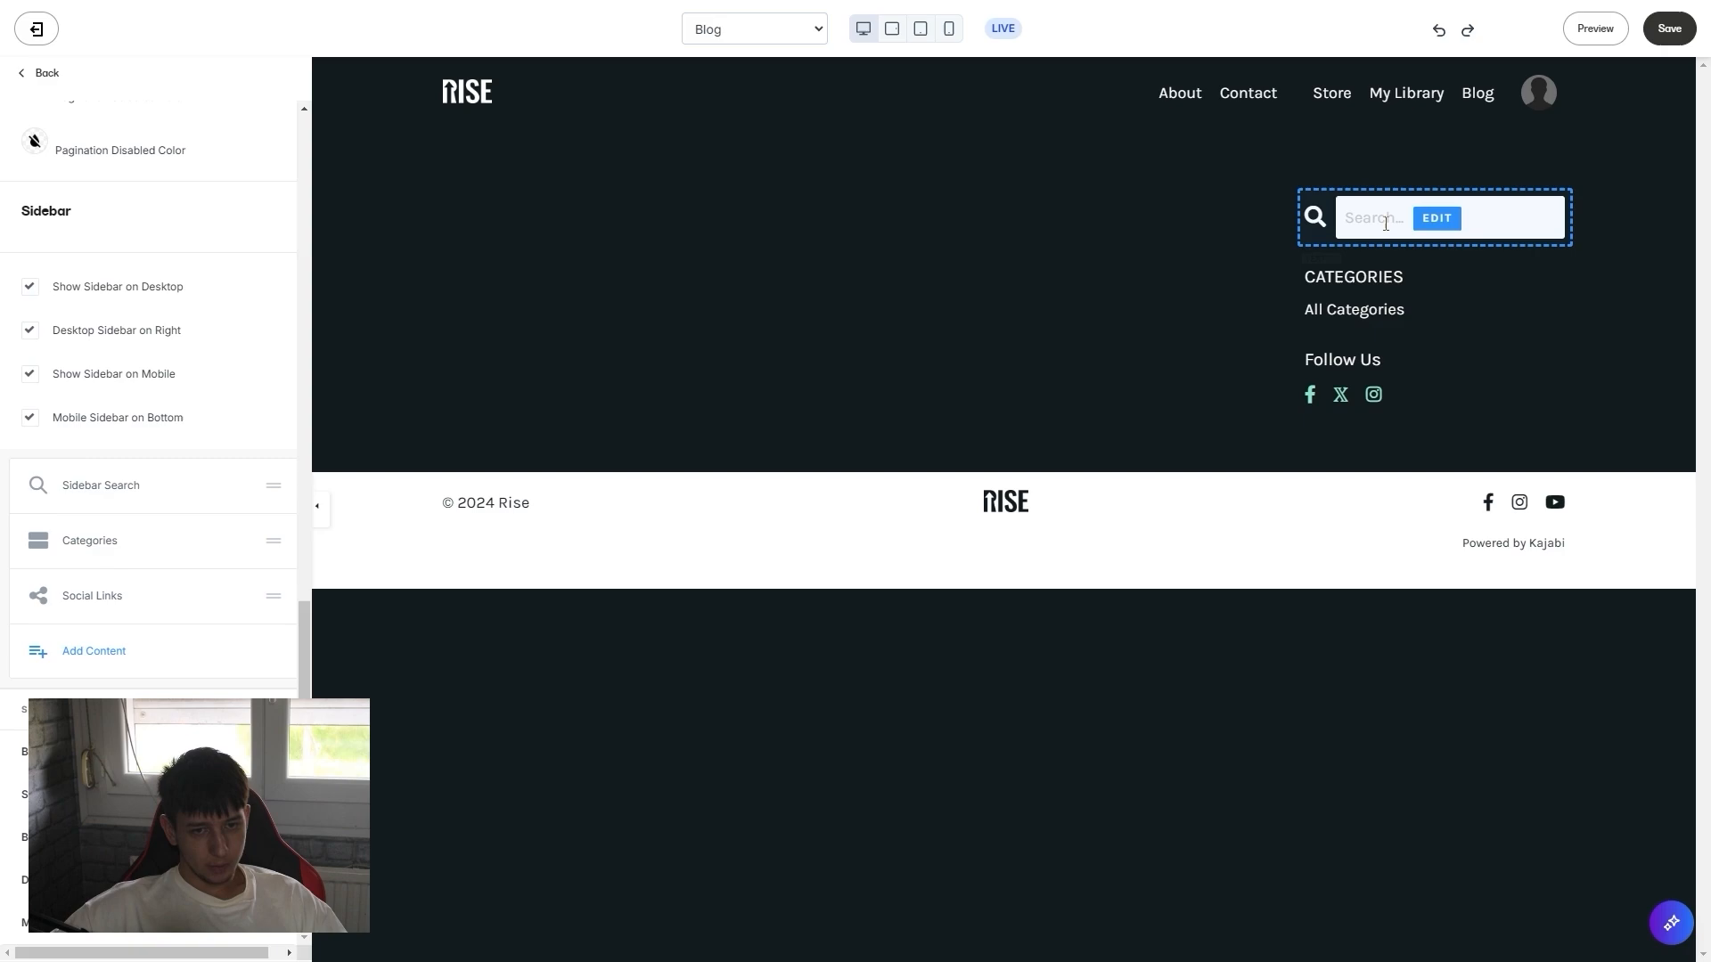
{"action": "left_click", "coordinate": [221, 656]}
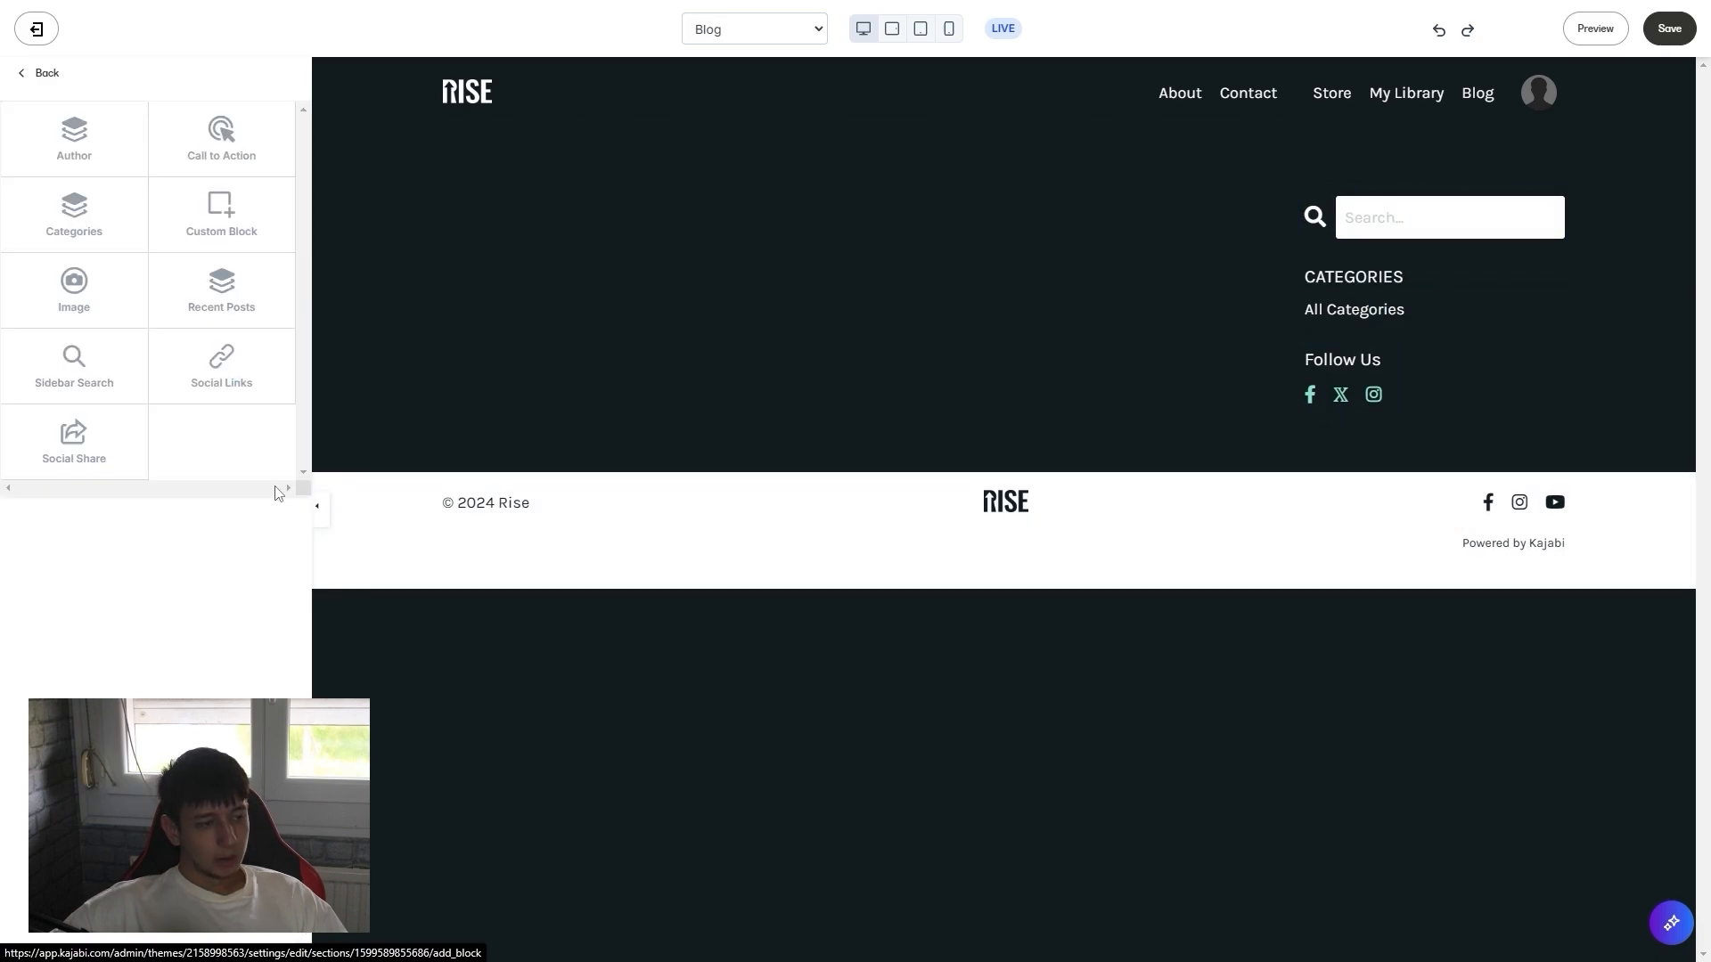
{"action": "left_click", "coordinate": [218, 216]}
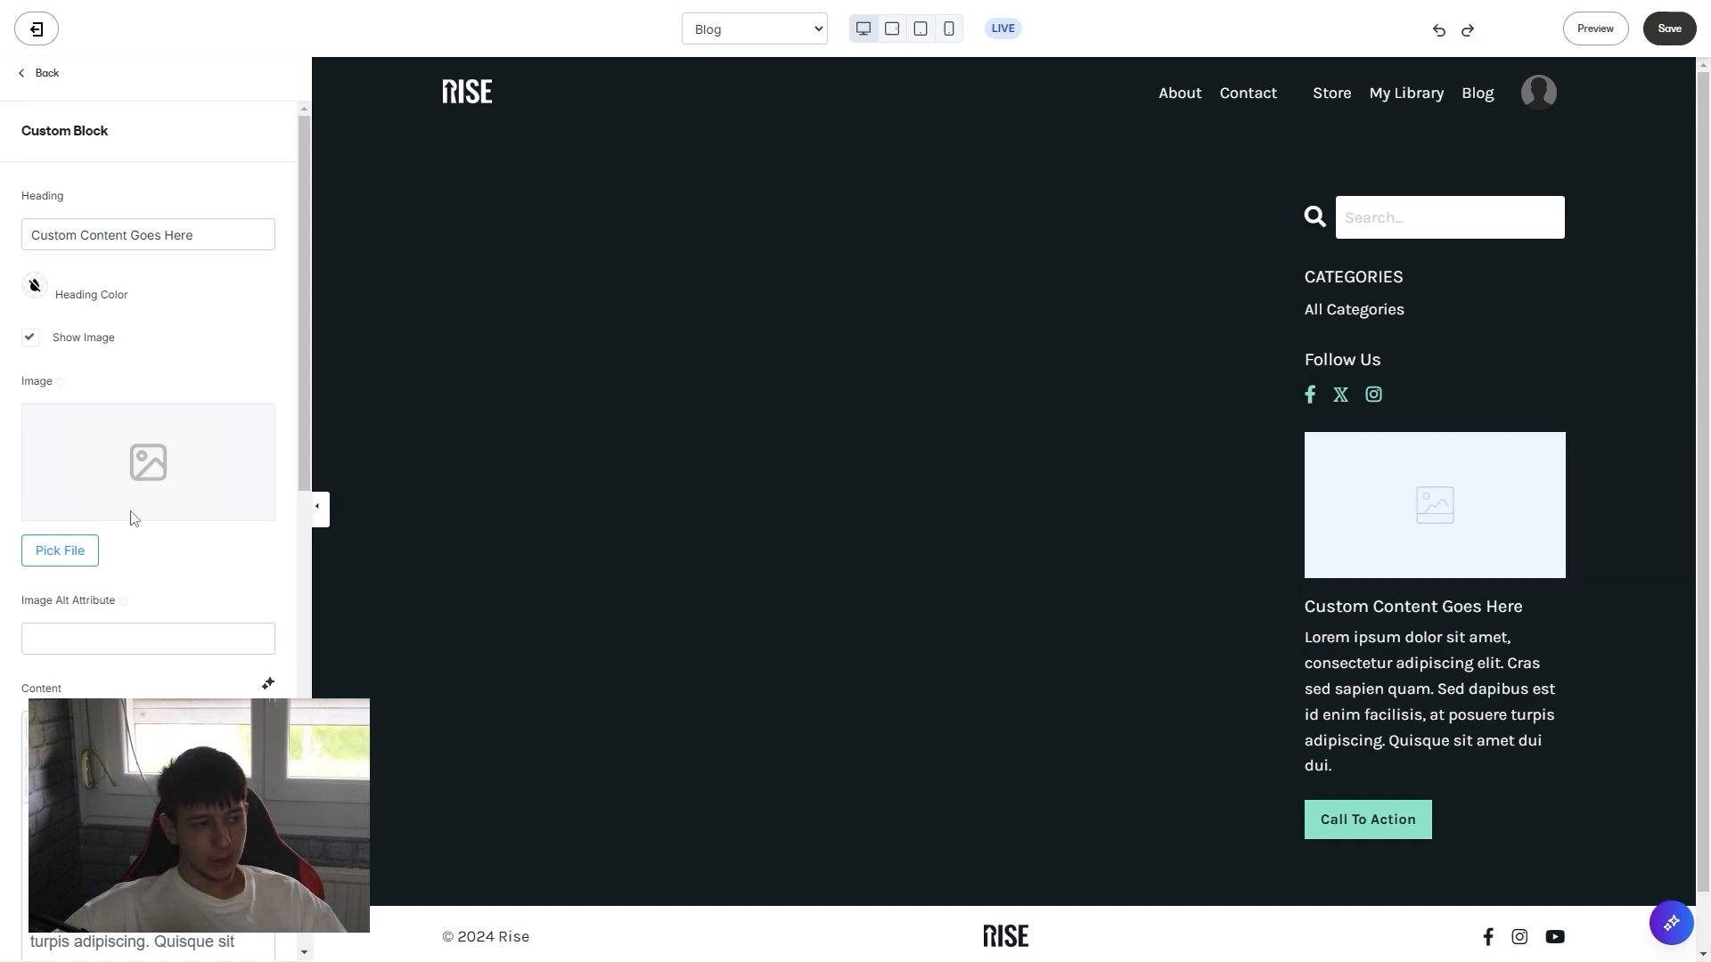
Step: Hide the Custom Block's call-to-action button and show it again to compare the sidebar with and without it
{"action": "scroll", "coordinate": [130, 508], "scroll_direction": "down", "scroll_amount": 3}
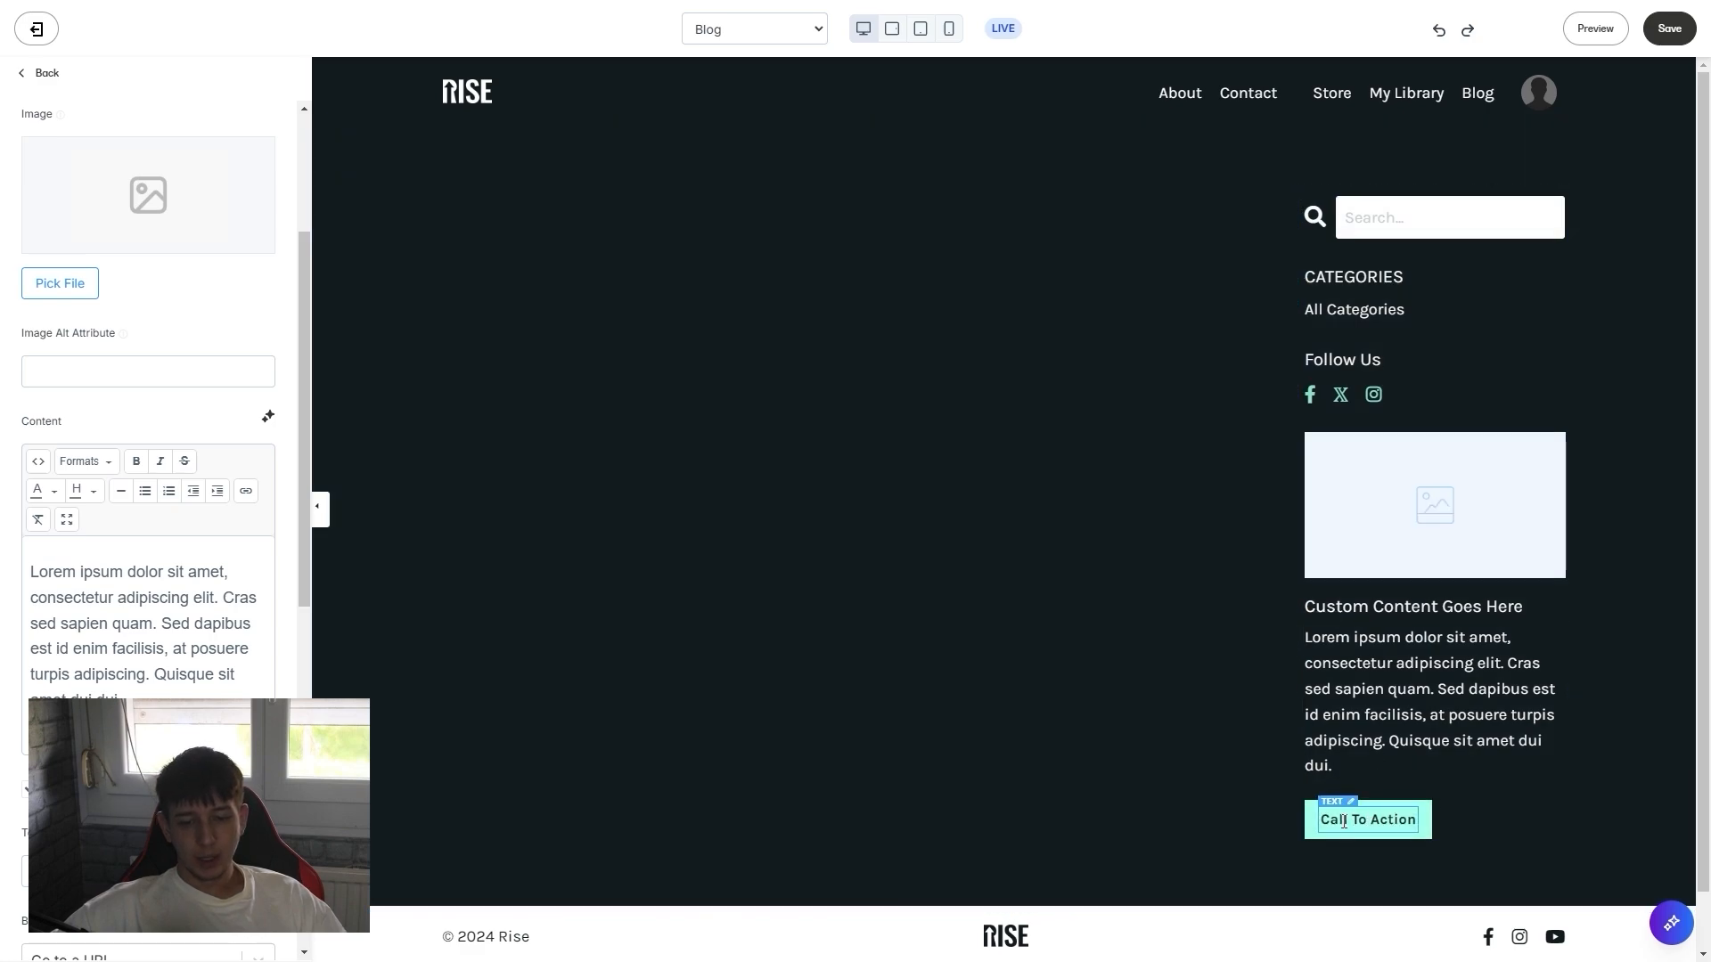
{"action": "scroll", "coordinate": [215, 669], "scroll_direction": "down", "scroll_amount": 1}
{"action": "scroll", "coordinate": [215, 669], "scroll_direction": "down", "scroll_amount": 3}
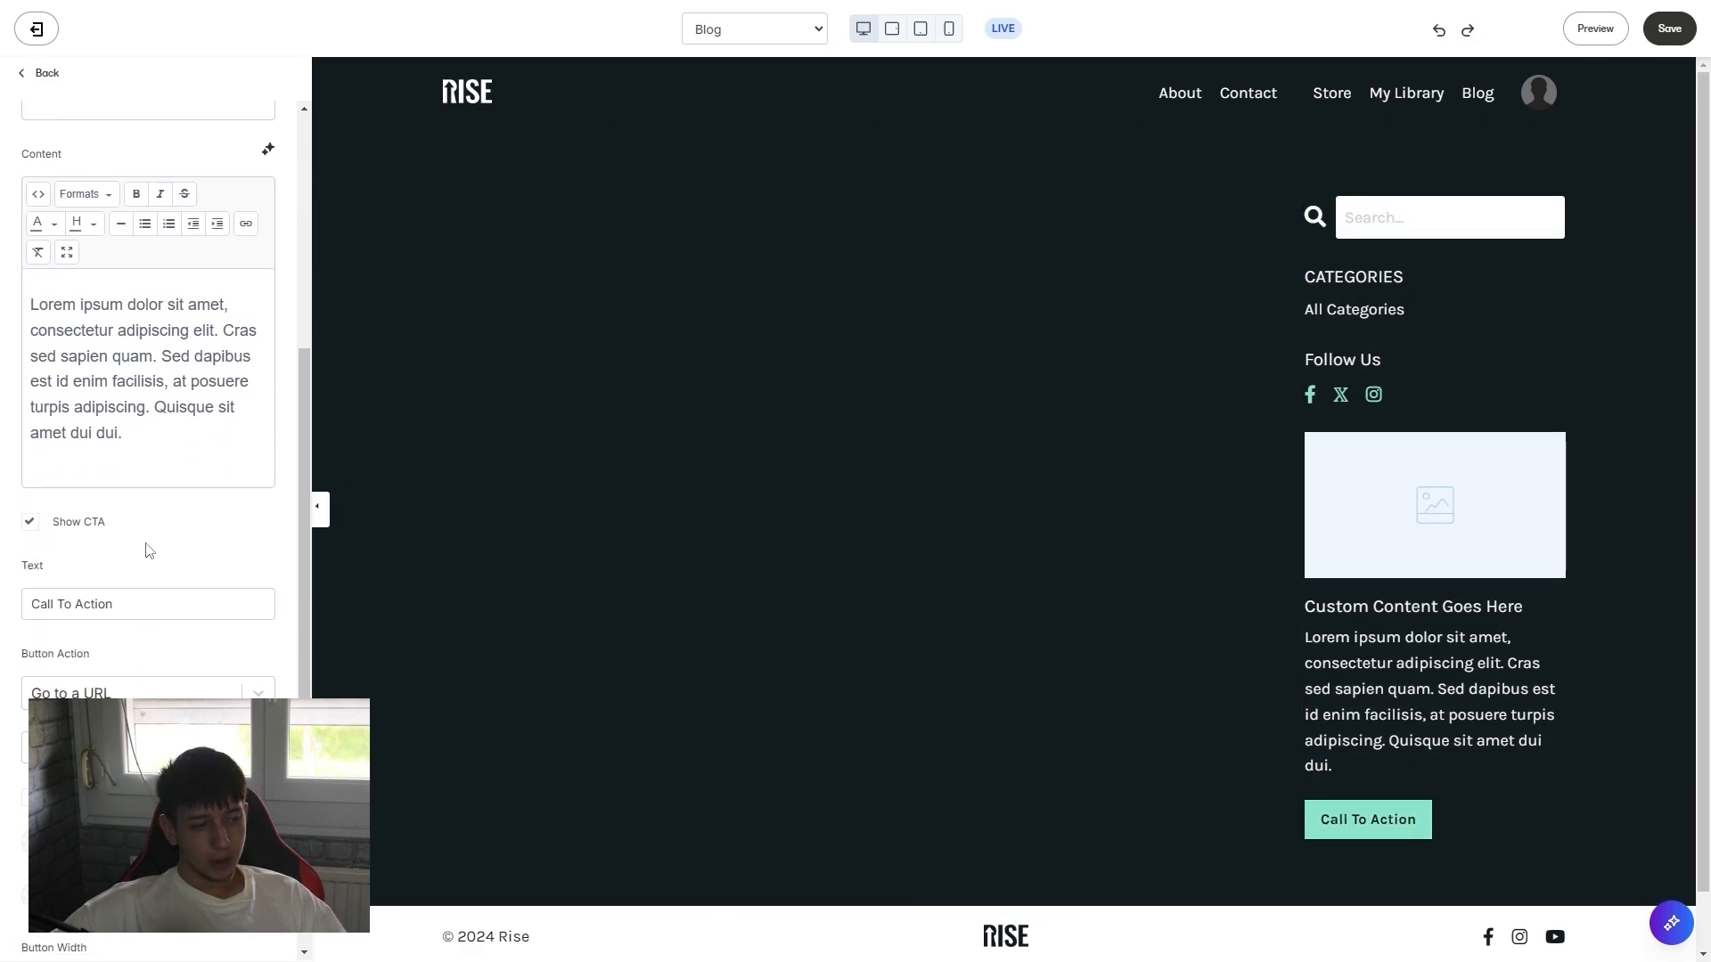
{"action": "left_click", "coordinate": [77, 527]}
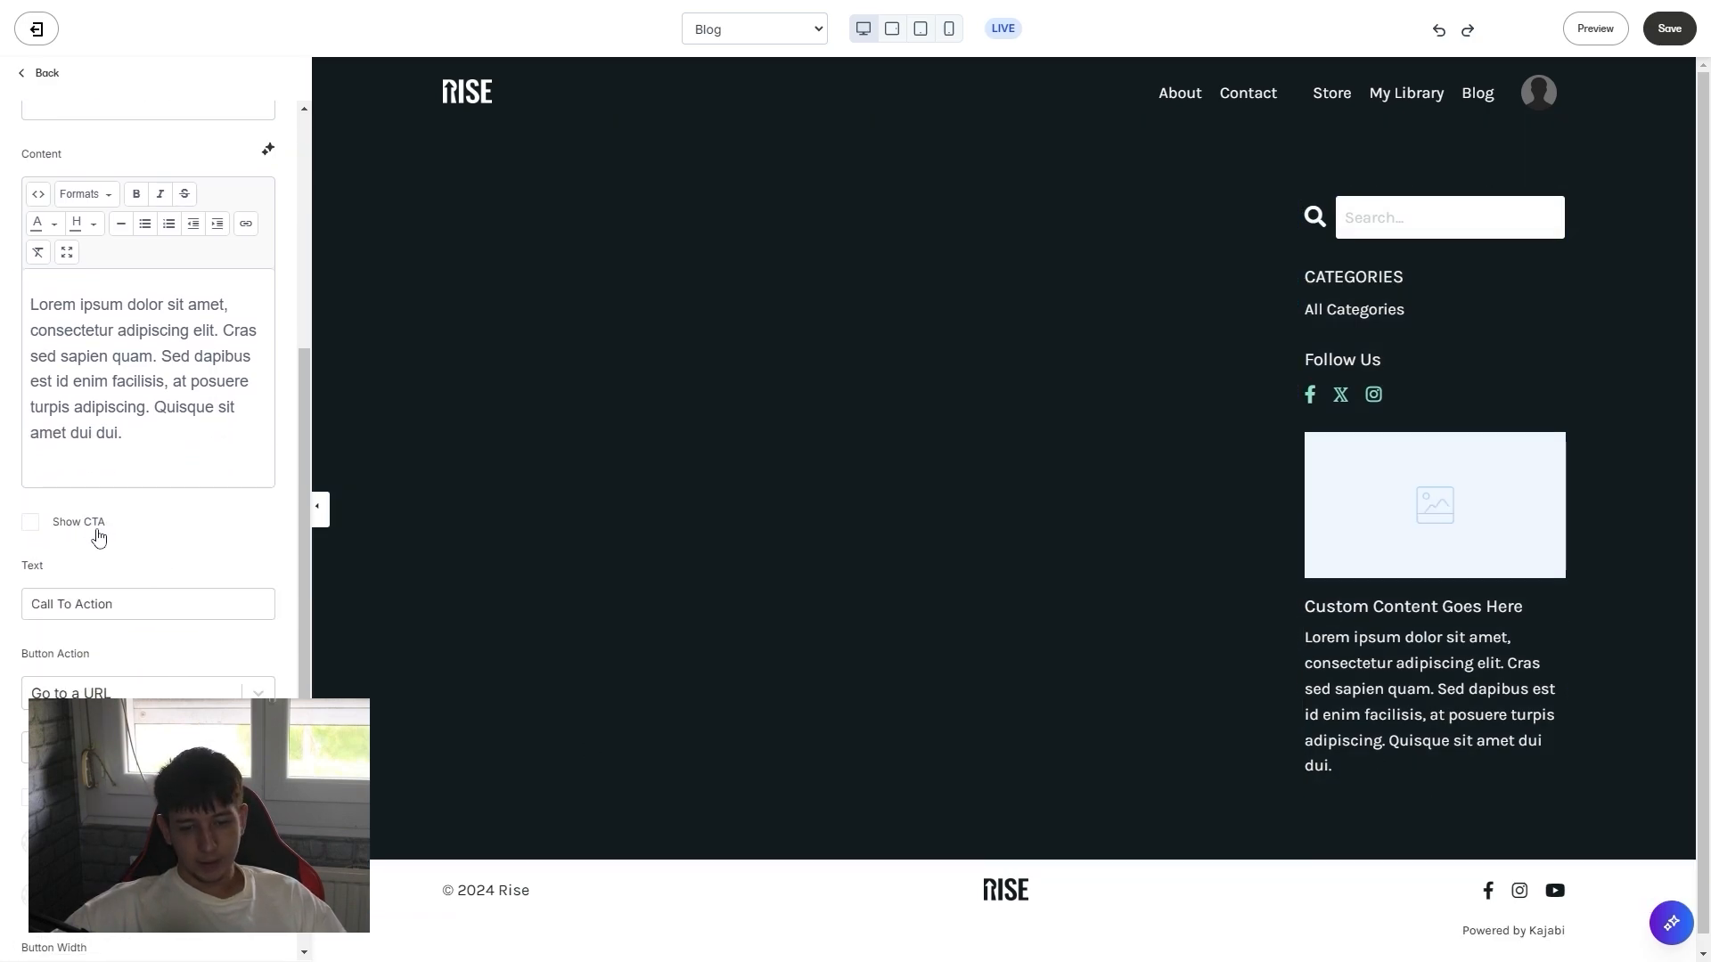
{"action": "left_click", "coordinate": [99, 537]}
Step: Set the Custom Block's button action to Go to a Landing Page and choose Ma page de vente as its target
{"action": "scroll", "coordinate": [99, 537], "scroll_direction": "down", "scroll_amount": 1}
{"action": "left_click", "coordinate": [134, 604]}
{"action": "left_click", "coordinate": [134, 669]}
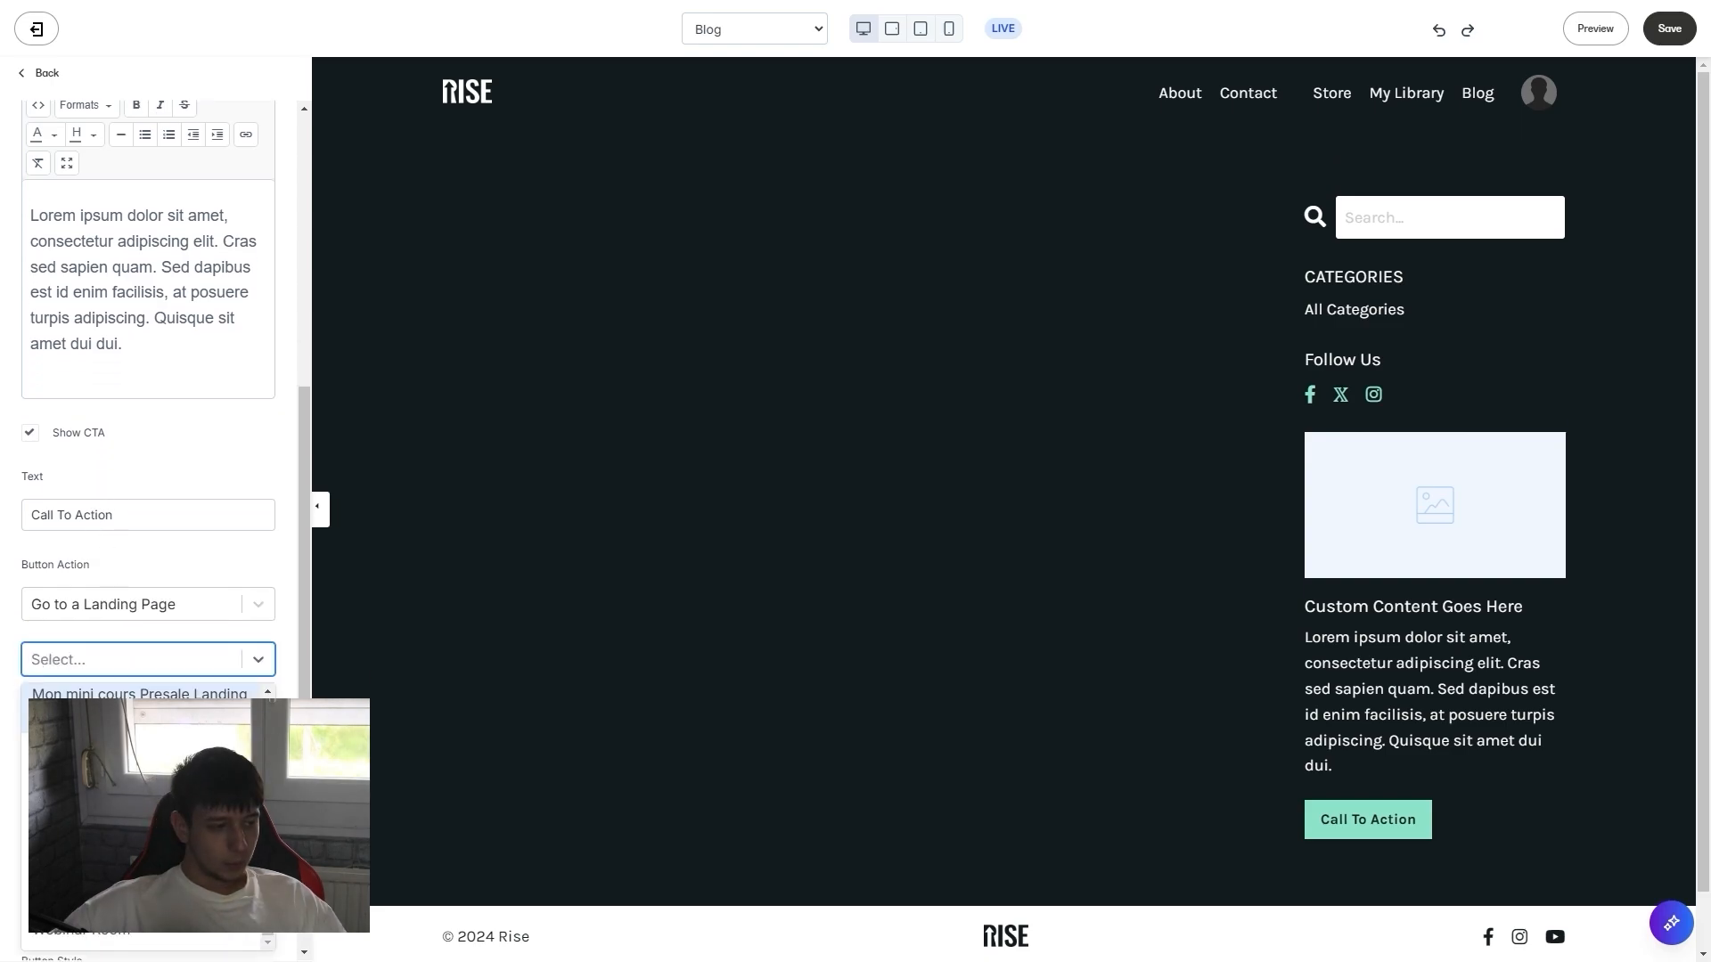
{"action": "scroll", "coordinate": [133, 802], "scroll_direction": "up", "scroll_amount": 1}
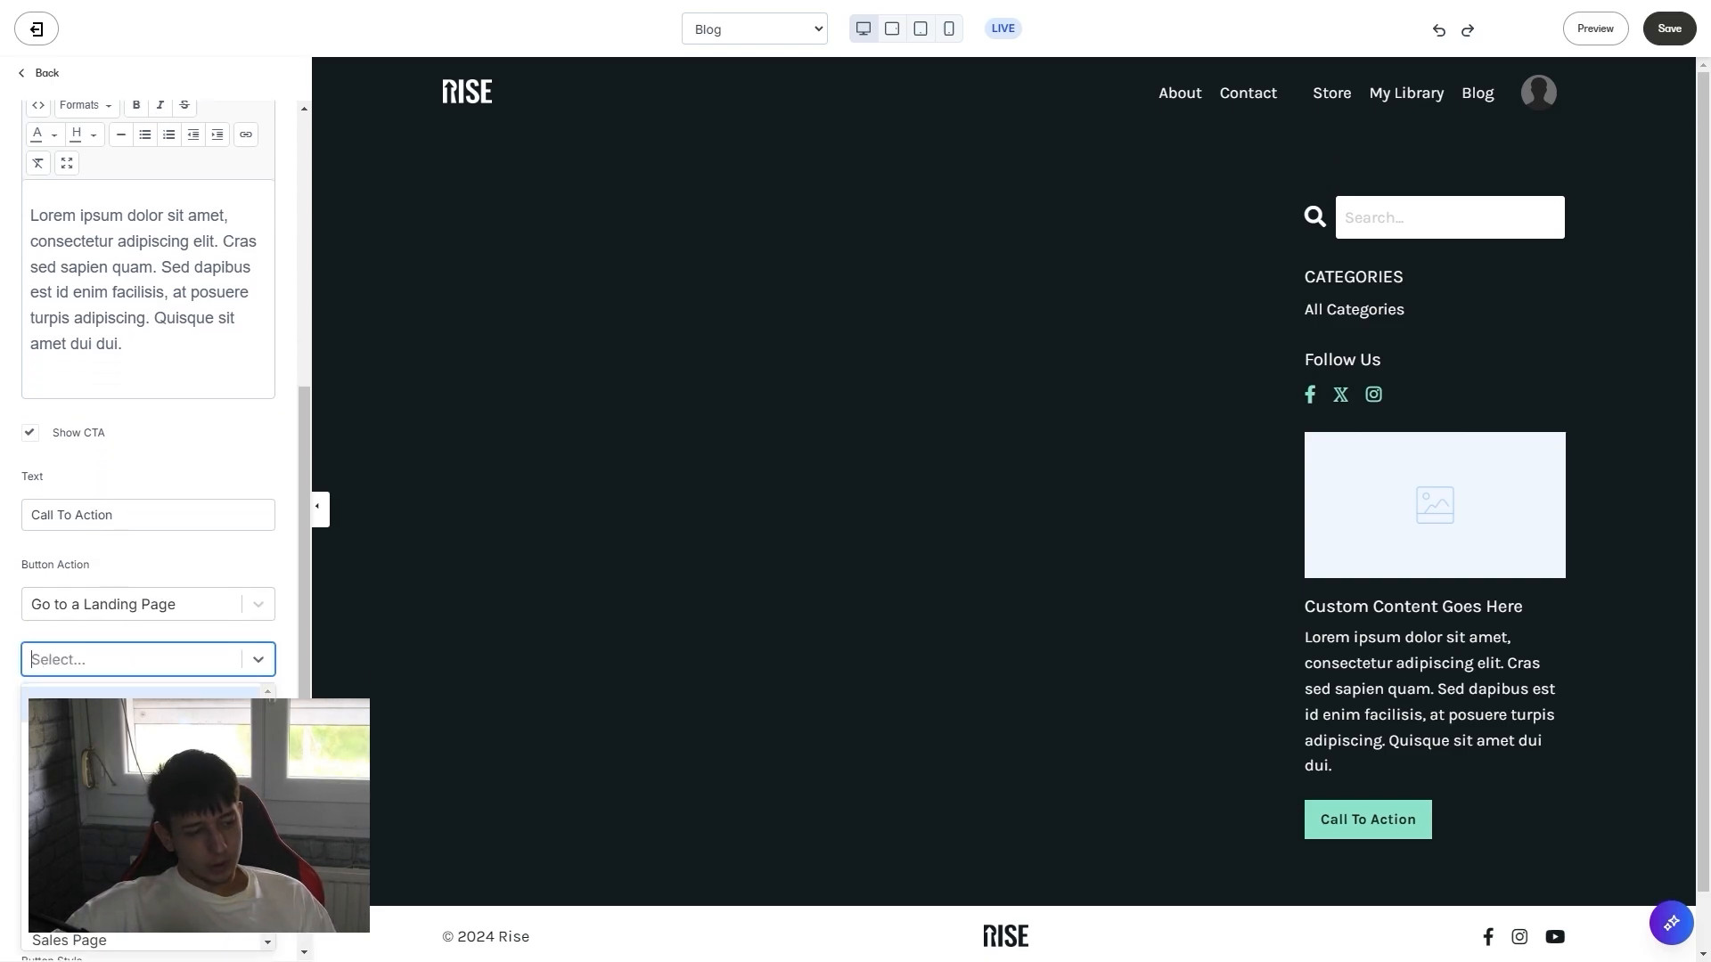
{"action": "left_click", "coordinate": [134, 705]}
{"action": "left_click", "coordinate": [159, 661]}
{"action": "left_click", "coordinate": [160, 739]}
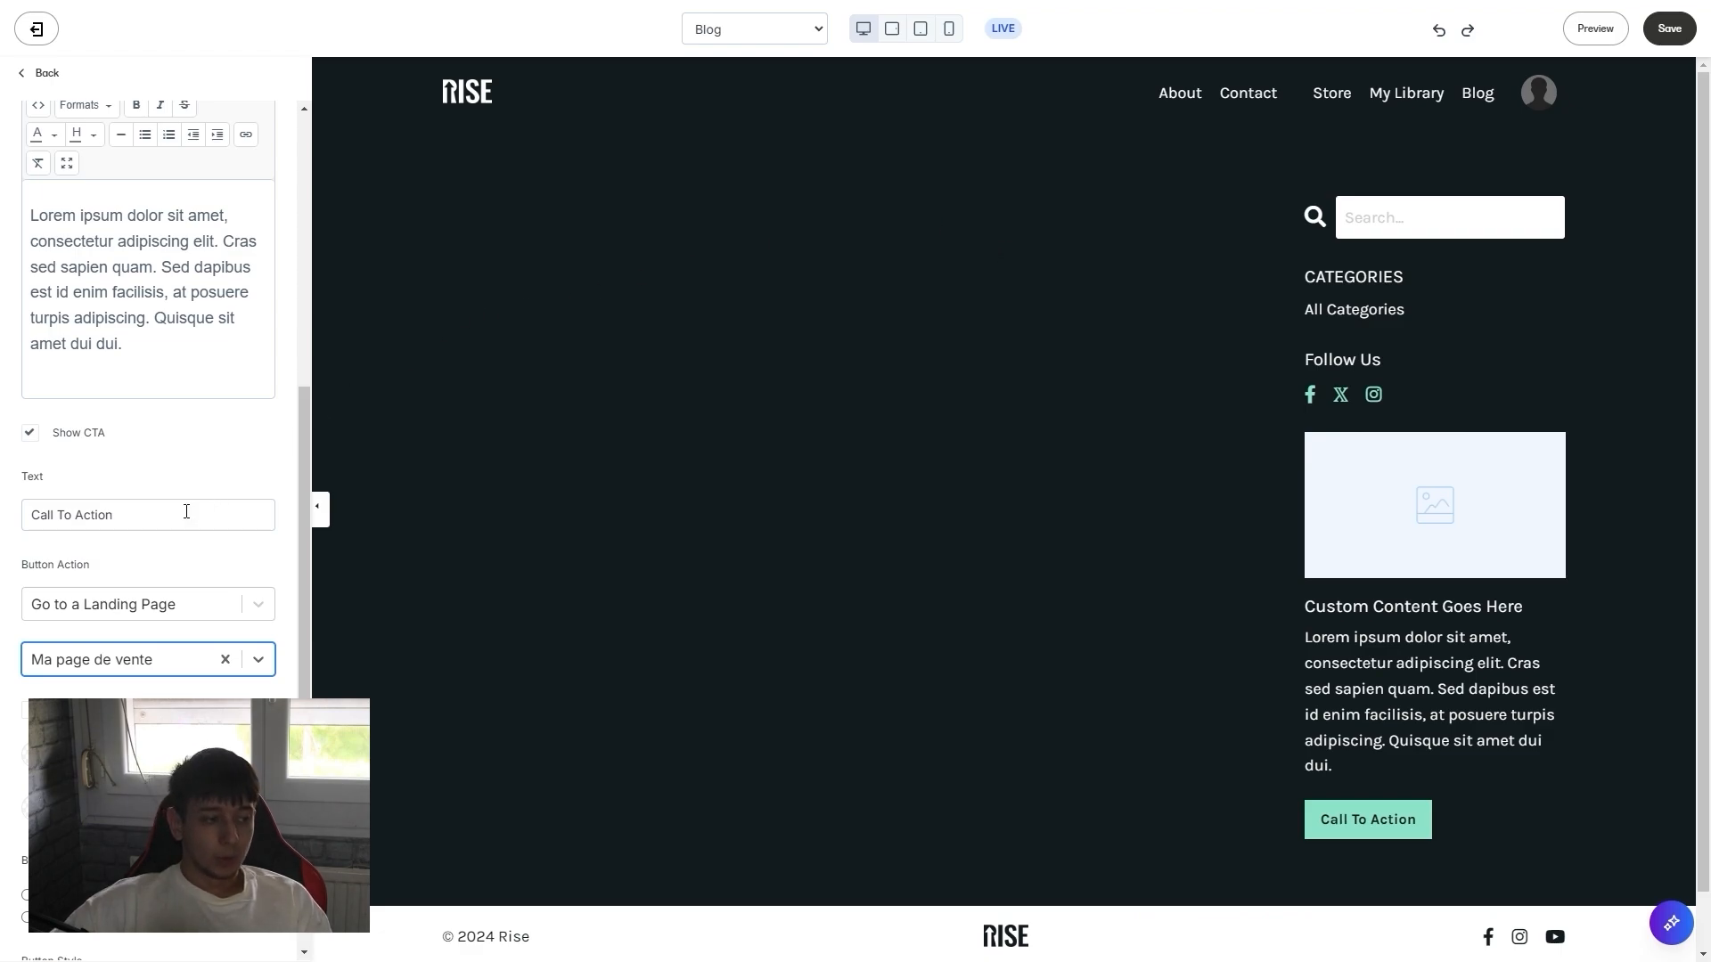
{"action": "scroll", "coordinate": [186, 511], "scroll_direction": "up", "scroll_amount": 7}
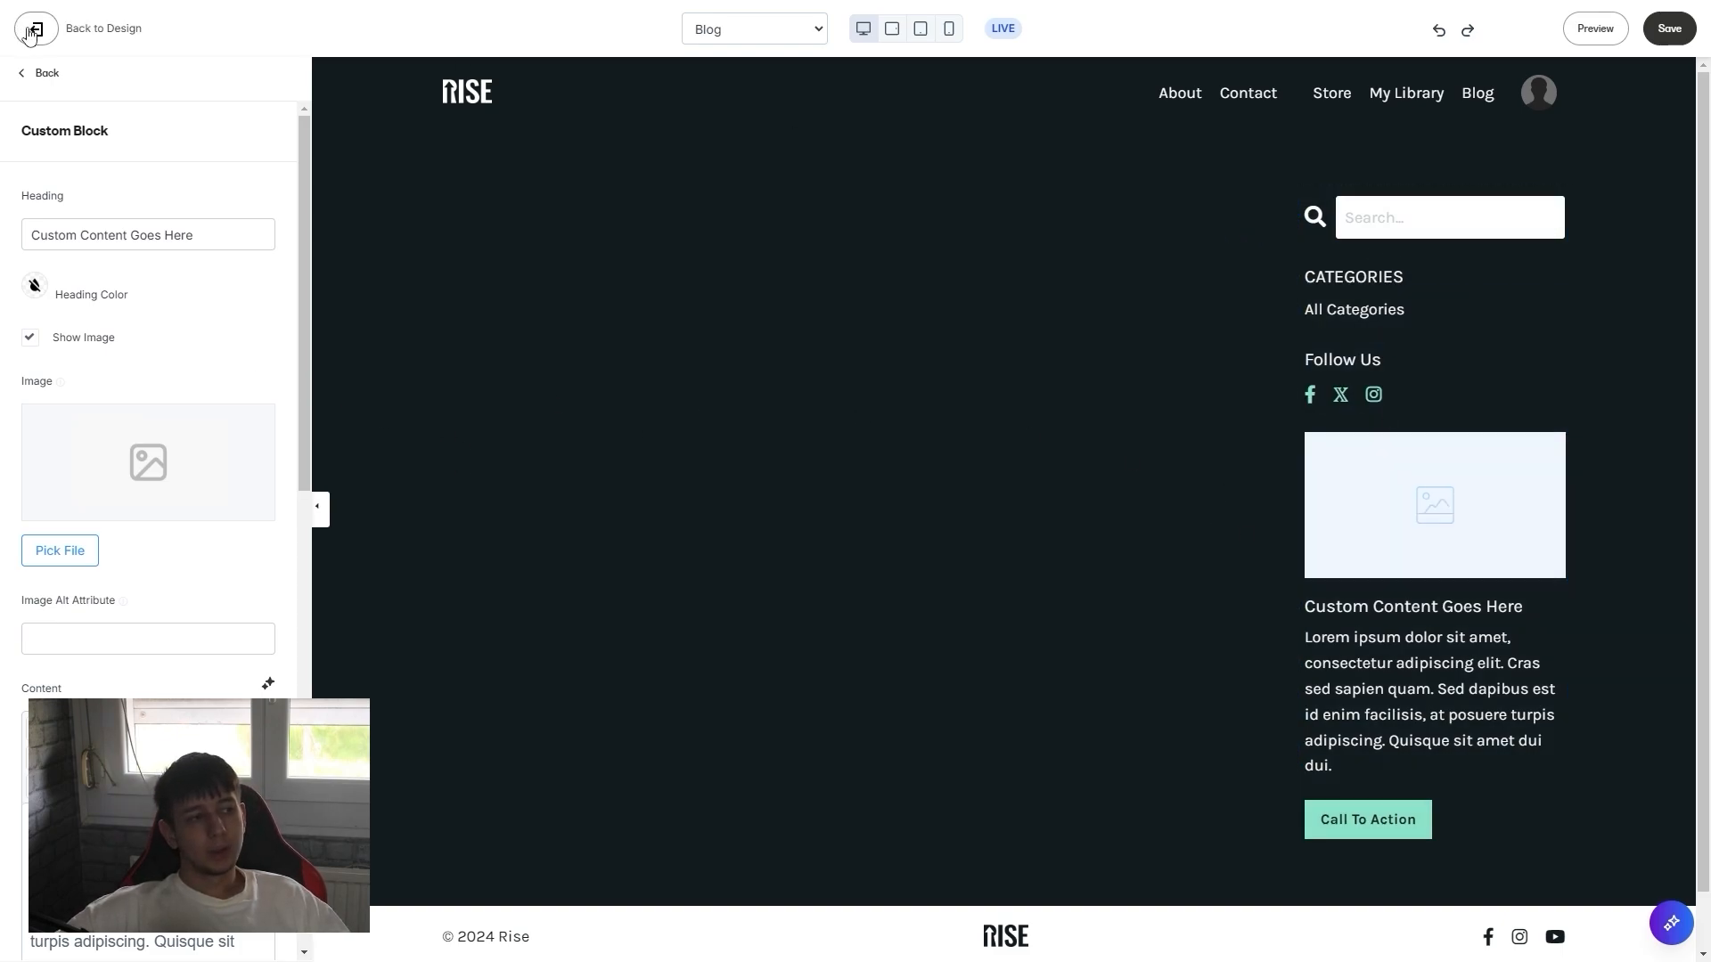
Step: Return to the Blog Listings section and examine its style overrides, sidebar options, container, background and desktop layout settings
{"action": "left_click", "coordinate": [31, 76]}
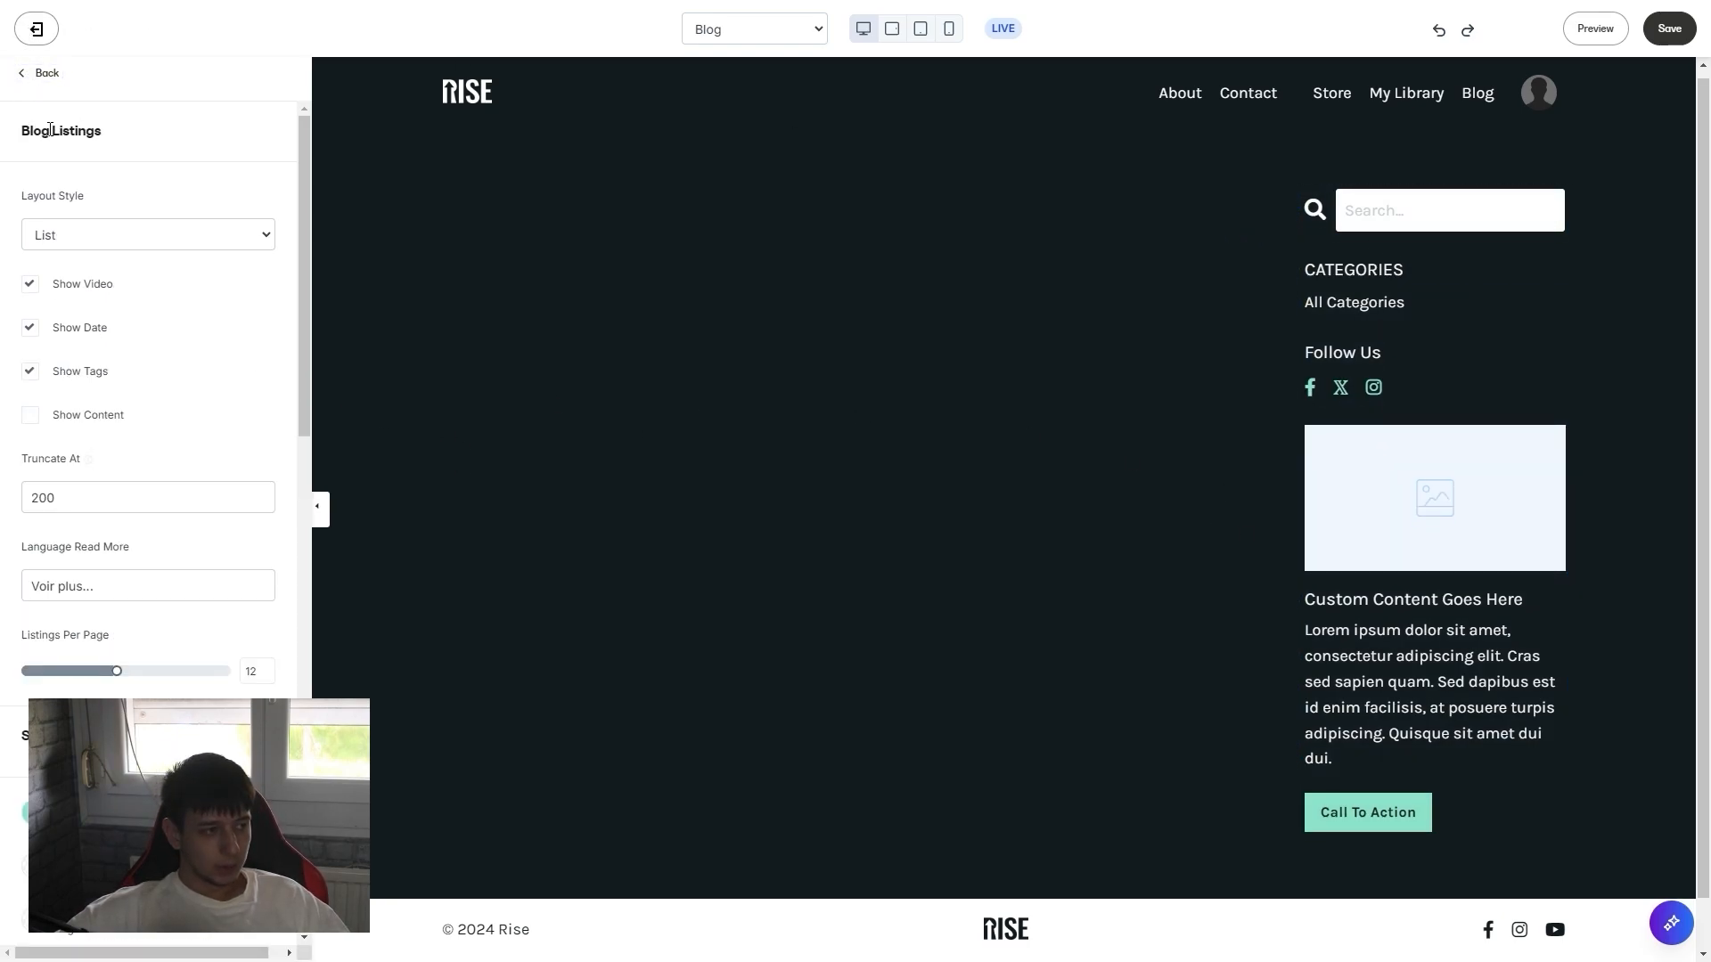
{"action": "scroll", "coordinate": [133, 338], "scroll_direction": "down", "scroll_amount": 15}
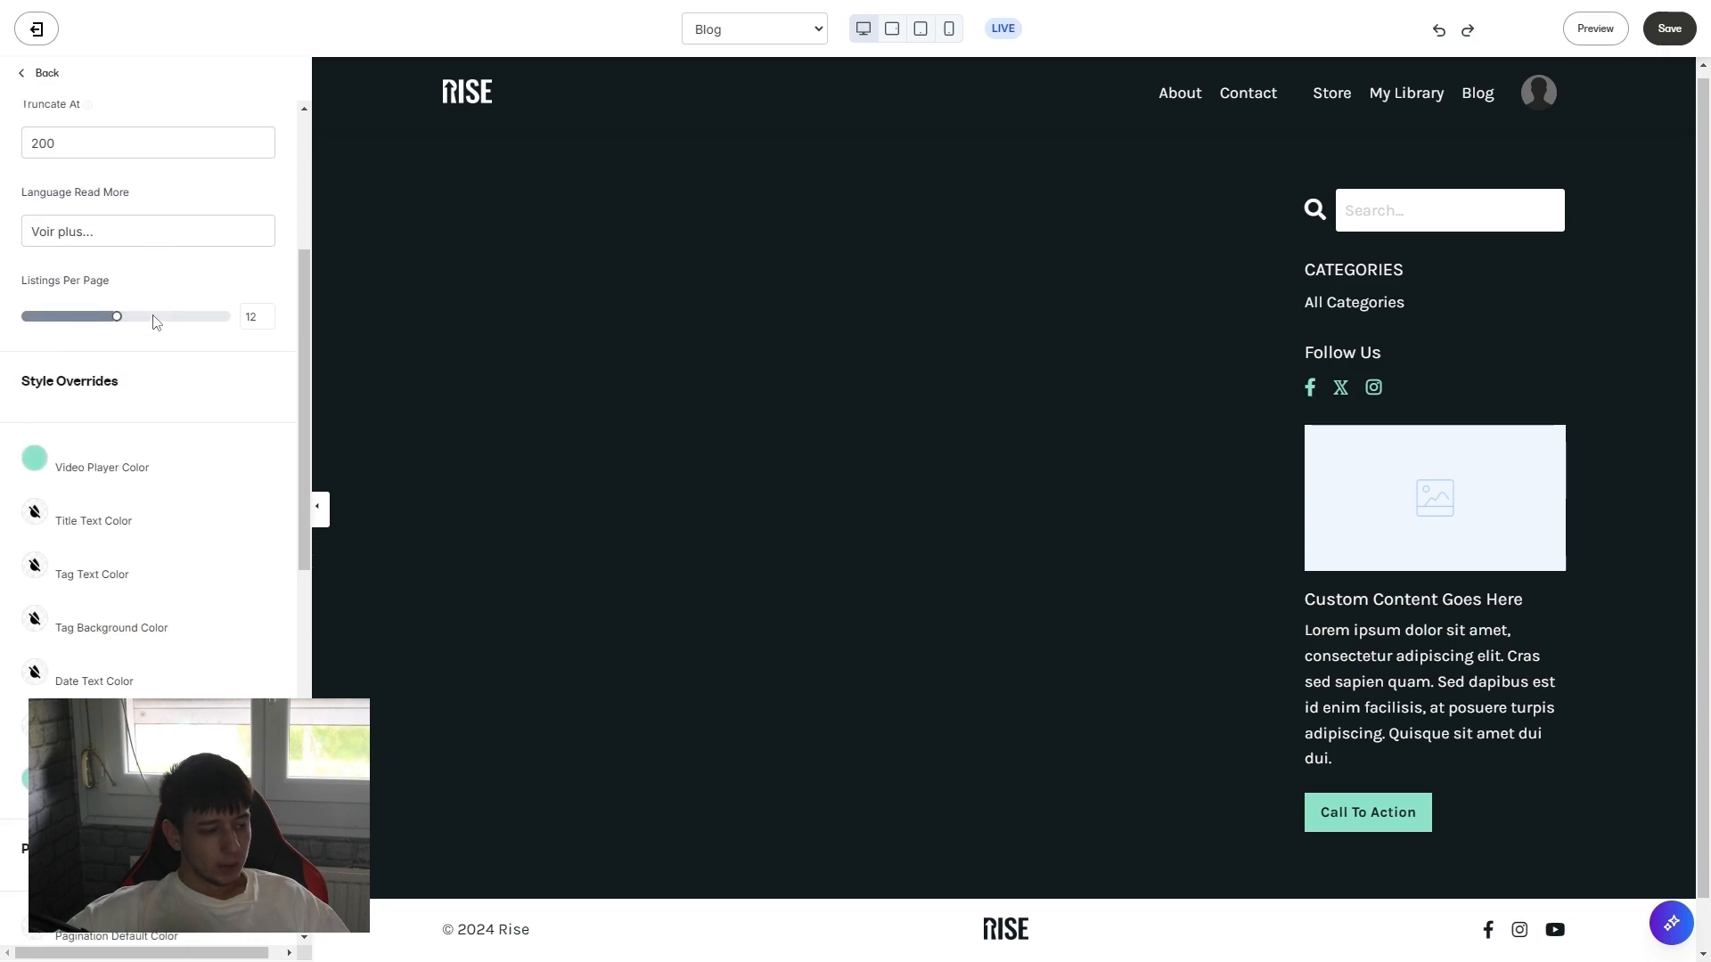
{"action": "scroll", "coordinate": [138, 371], "scroll_direction": "down", "scroll_amount": 2}
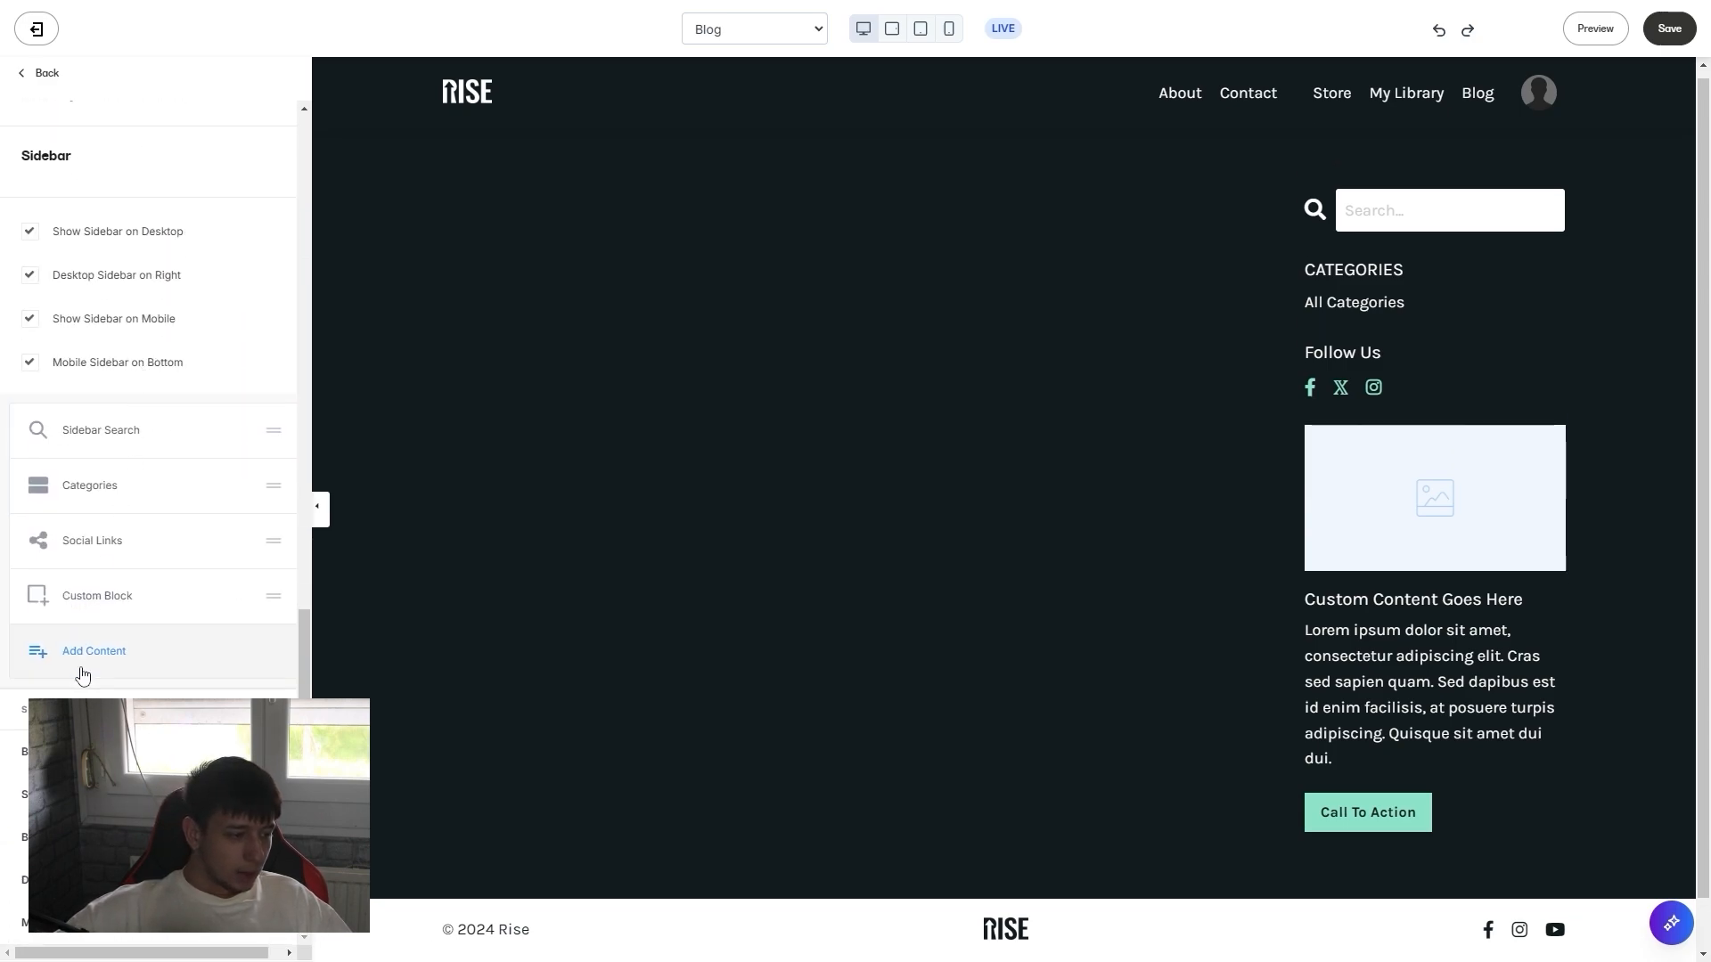
{"action": "scroll", "coordinate": [217, 625], "scroll_direction": "down", "scroll_amount": 6}
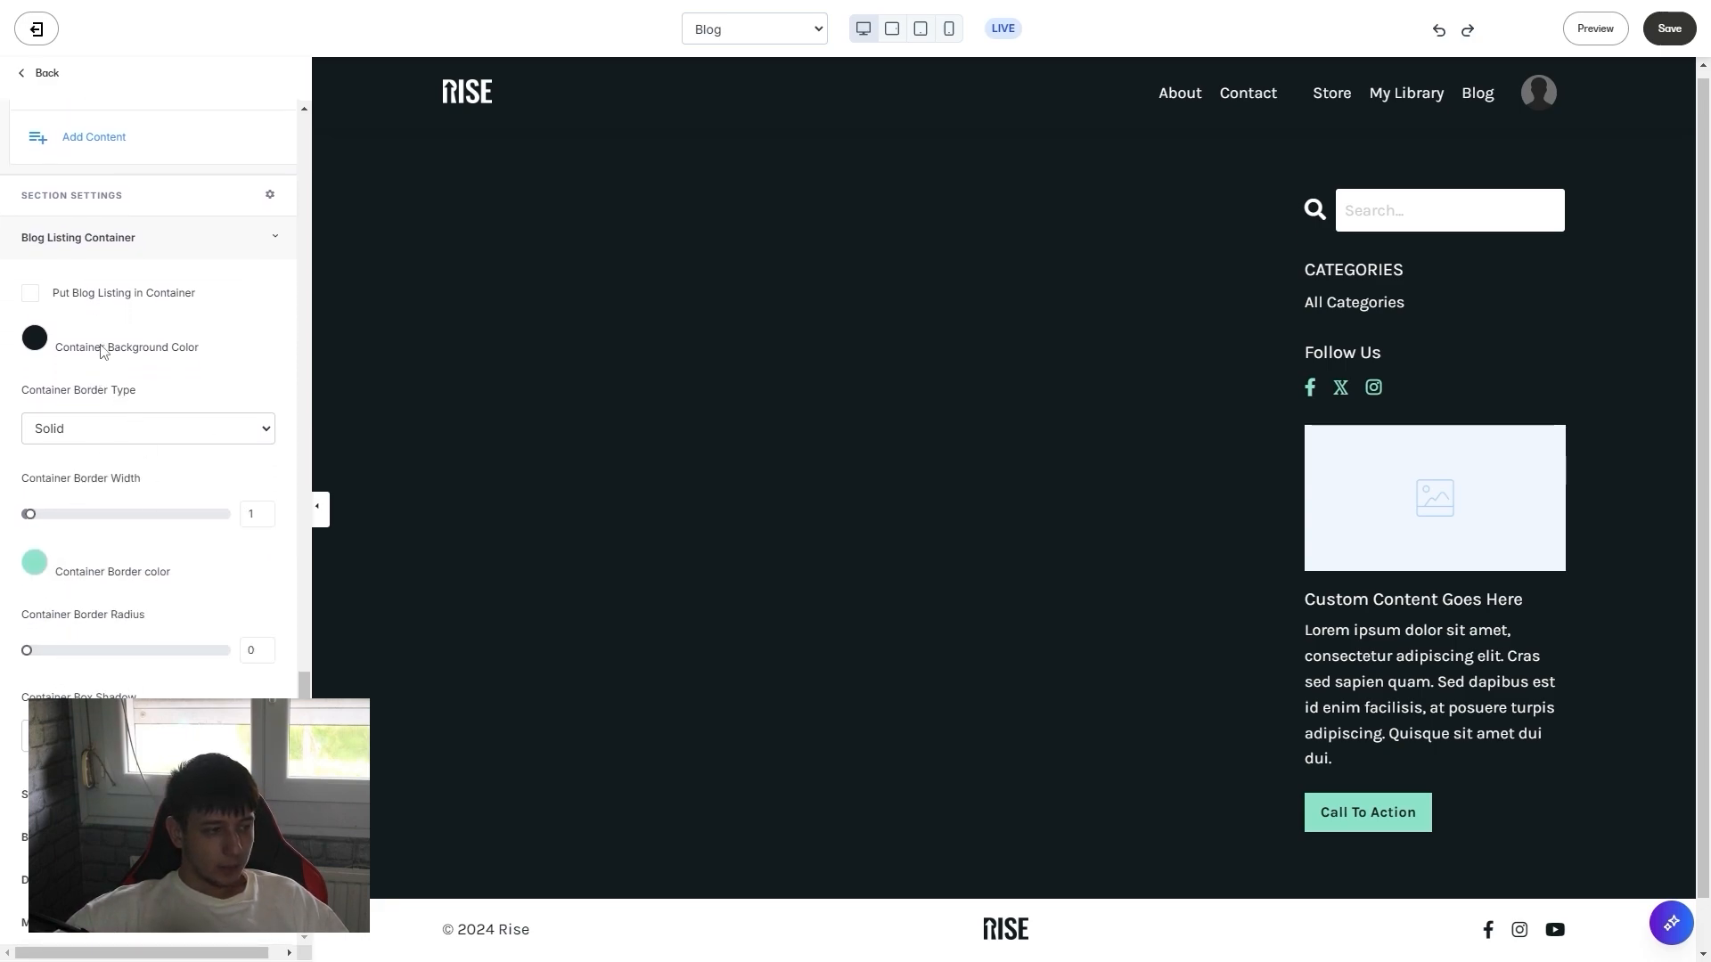
{"action": "left_click", "coordinate": [107, 794]}
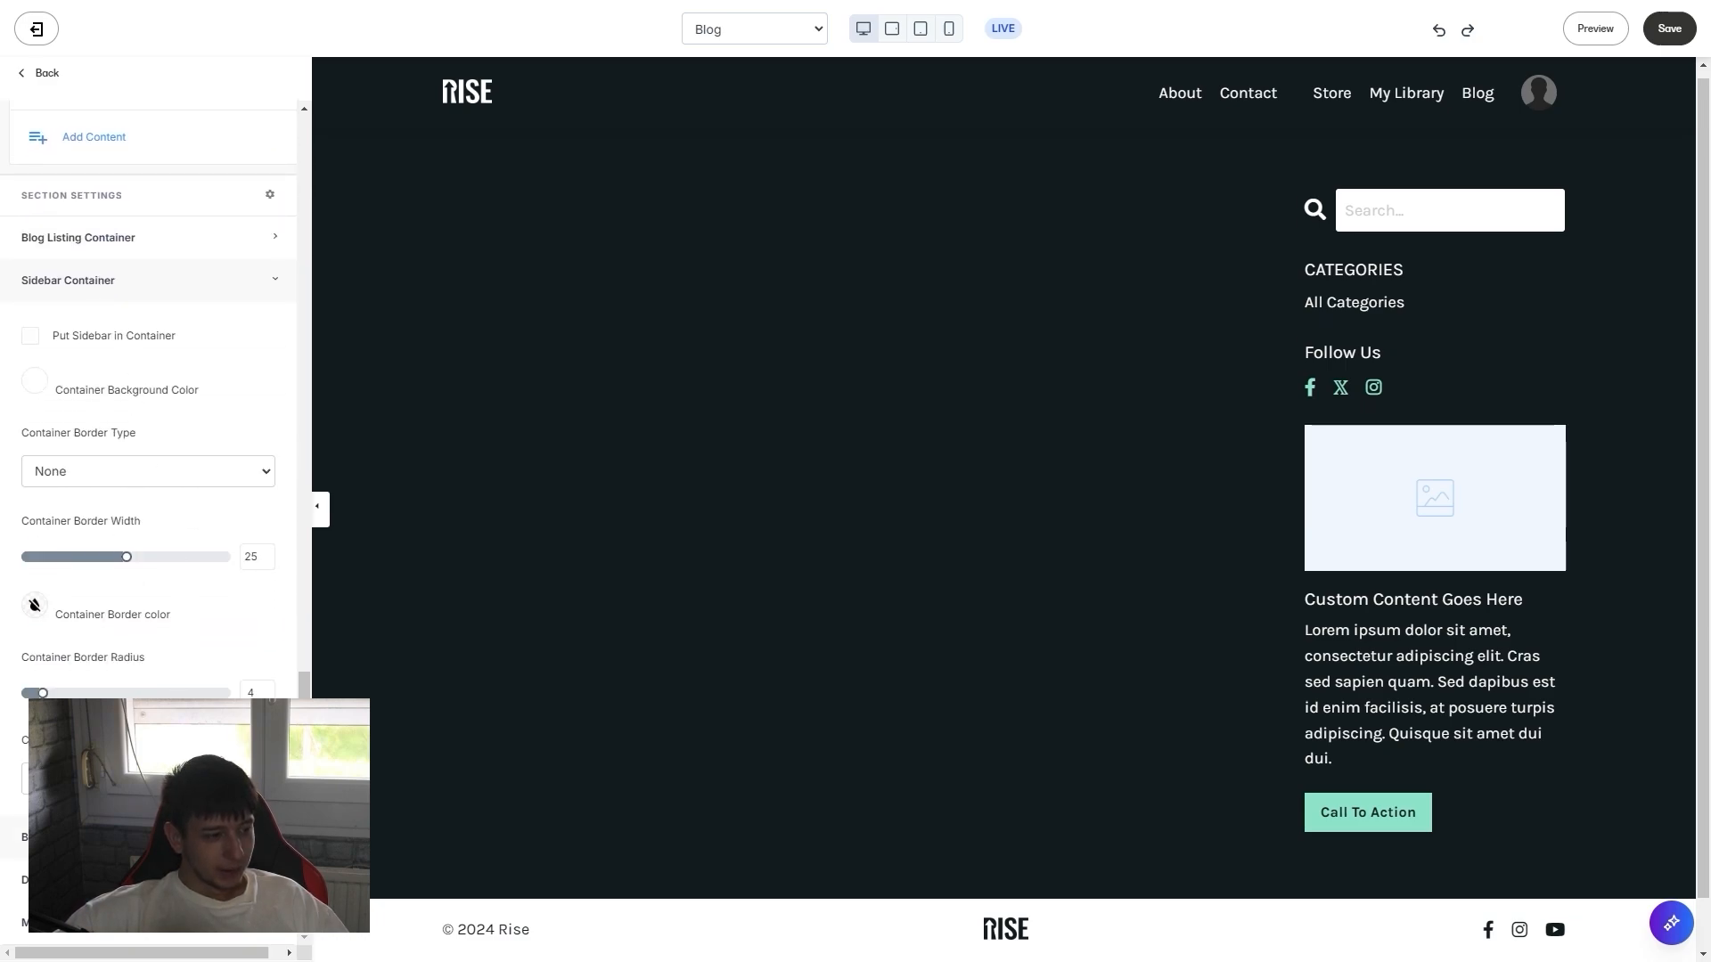
{"action": "left_click", "coordinate": [107, 837]}
{"action": "scroll", "coordinate": [107, 829], "scroll_direction": "down", "scroll_amount": 4}
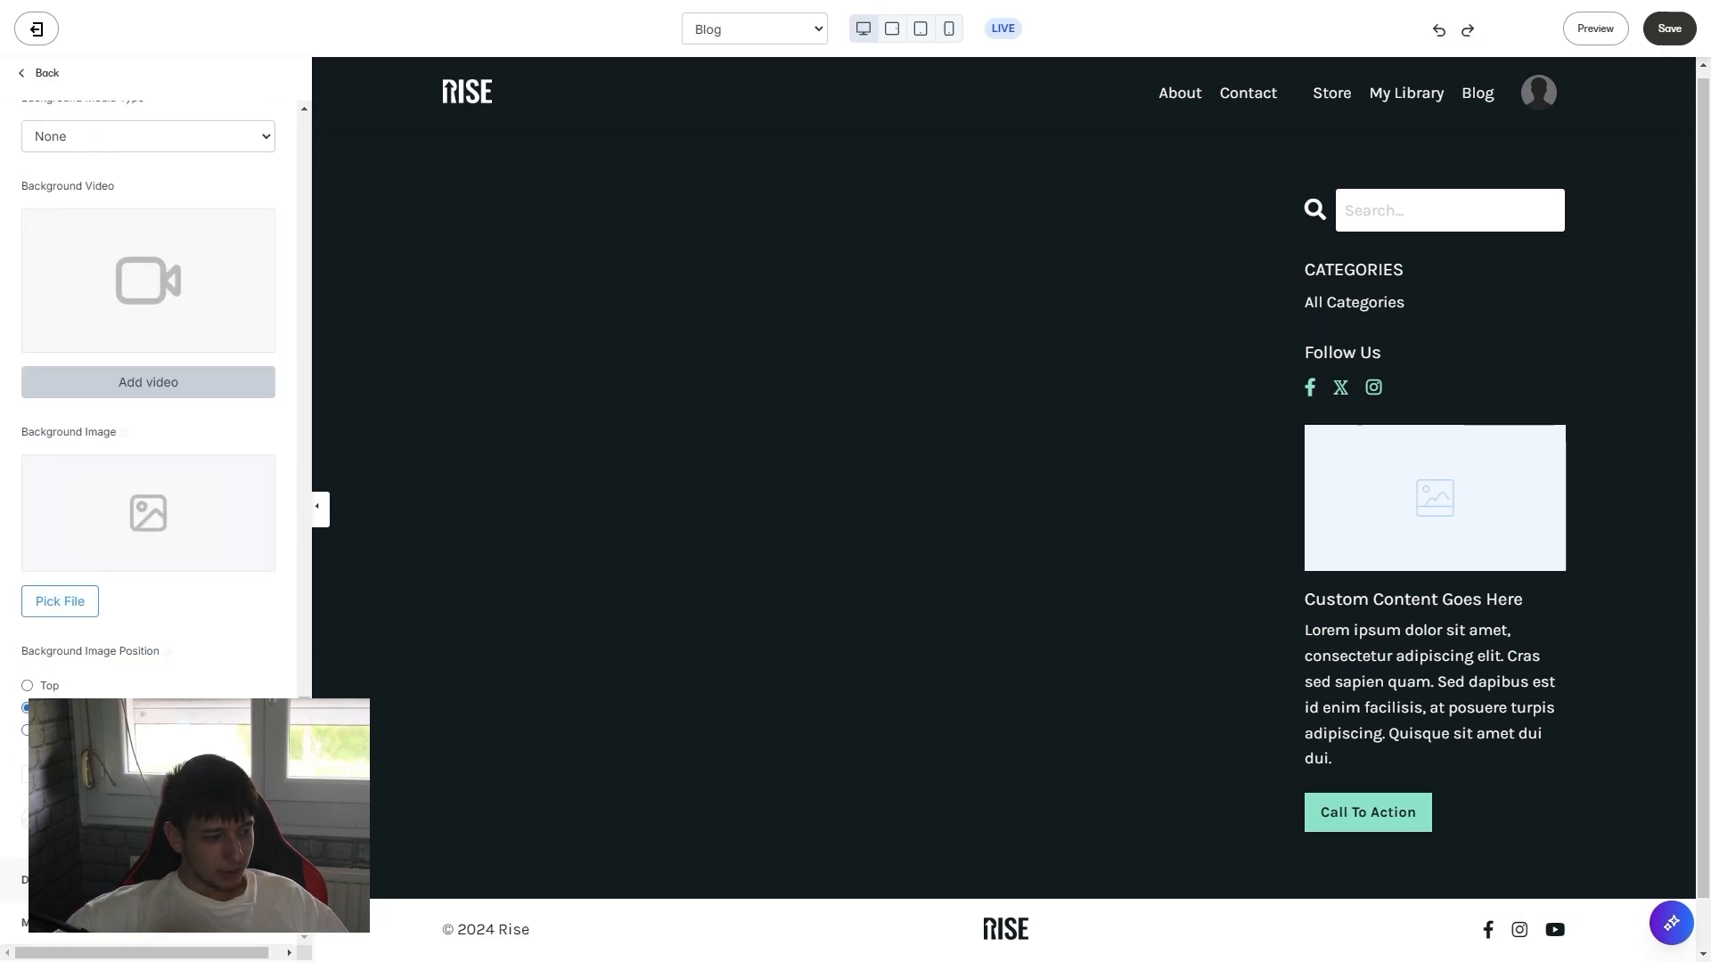
{"action": "left_click", "coordinate": [107, 880]}
{"action": "scroll", "coordinate": [107, 878], "scroll_direction": "down", "scroll_amount": 3}
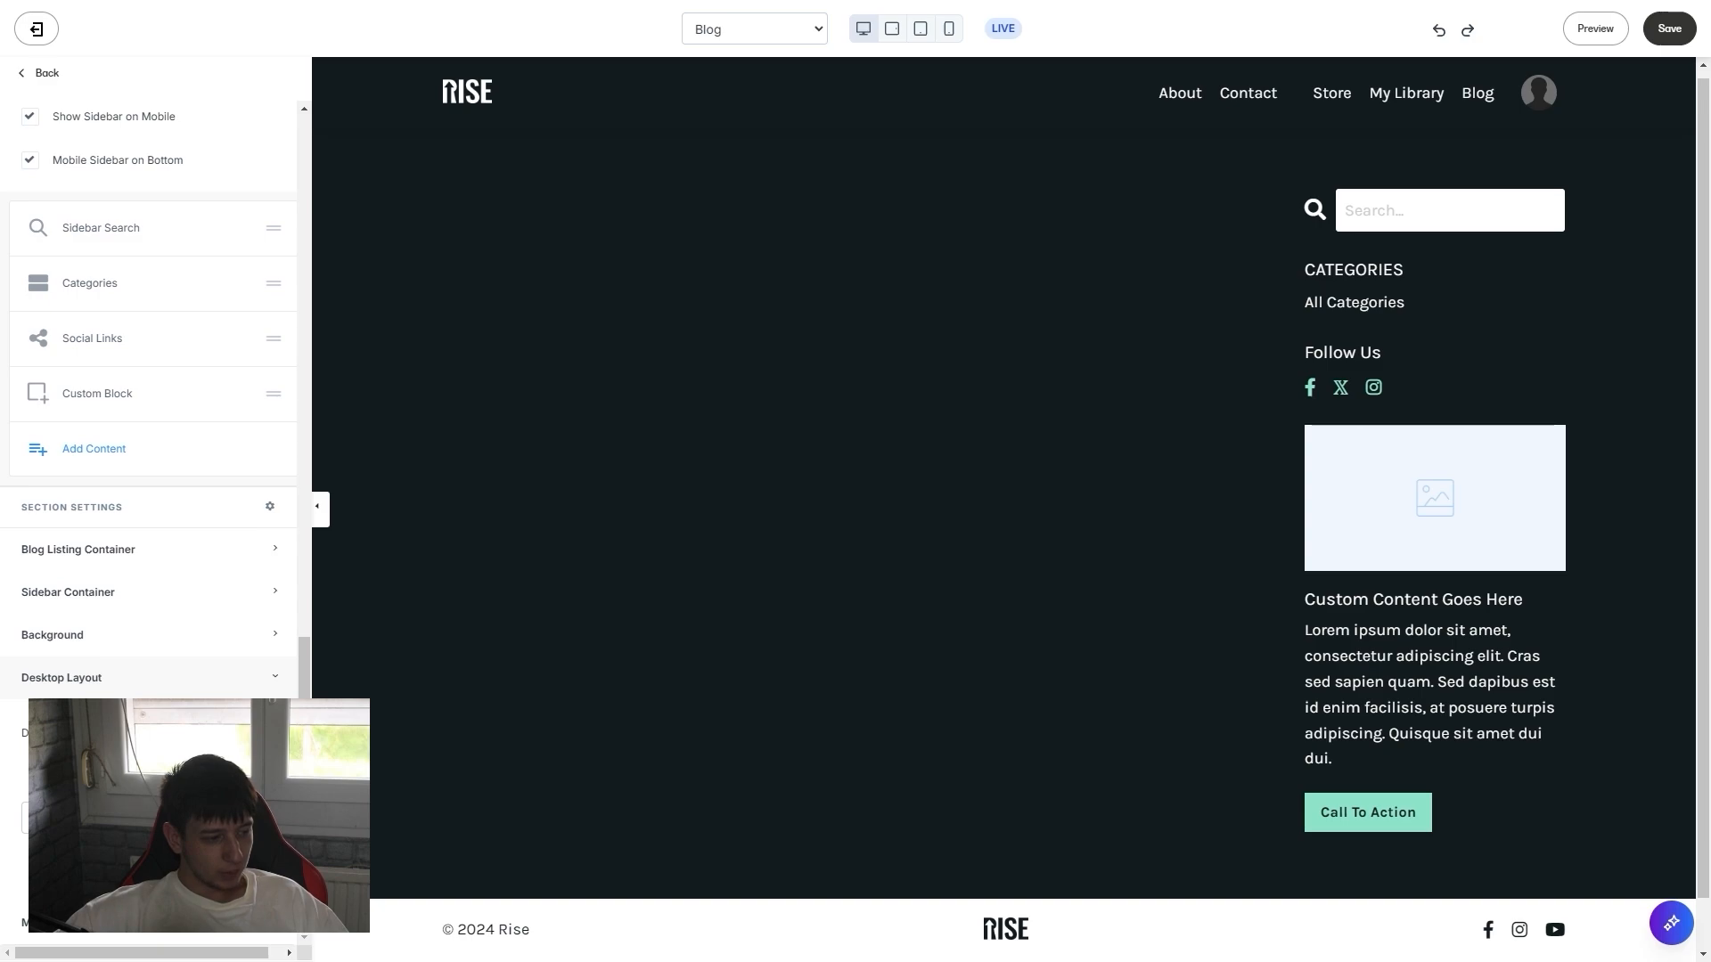
{"action": "scroll", "coordinate": [151, 784], "scroll_direction": "up", "scroll_amount": 14}
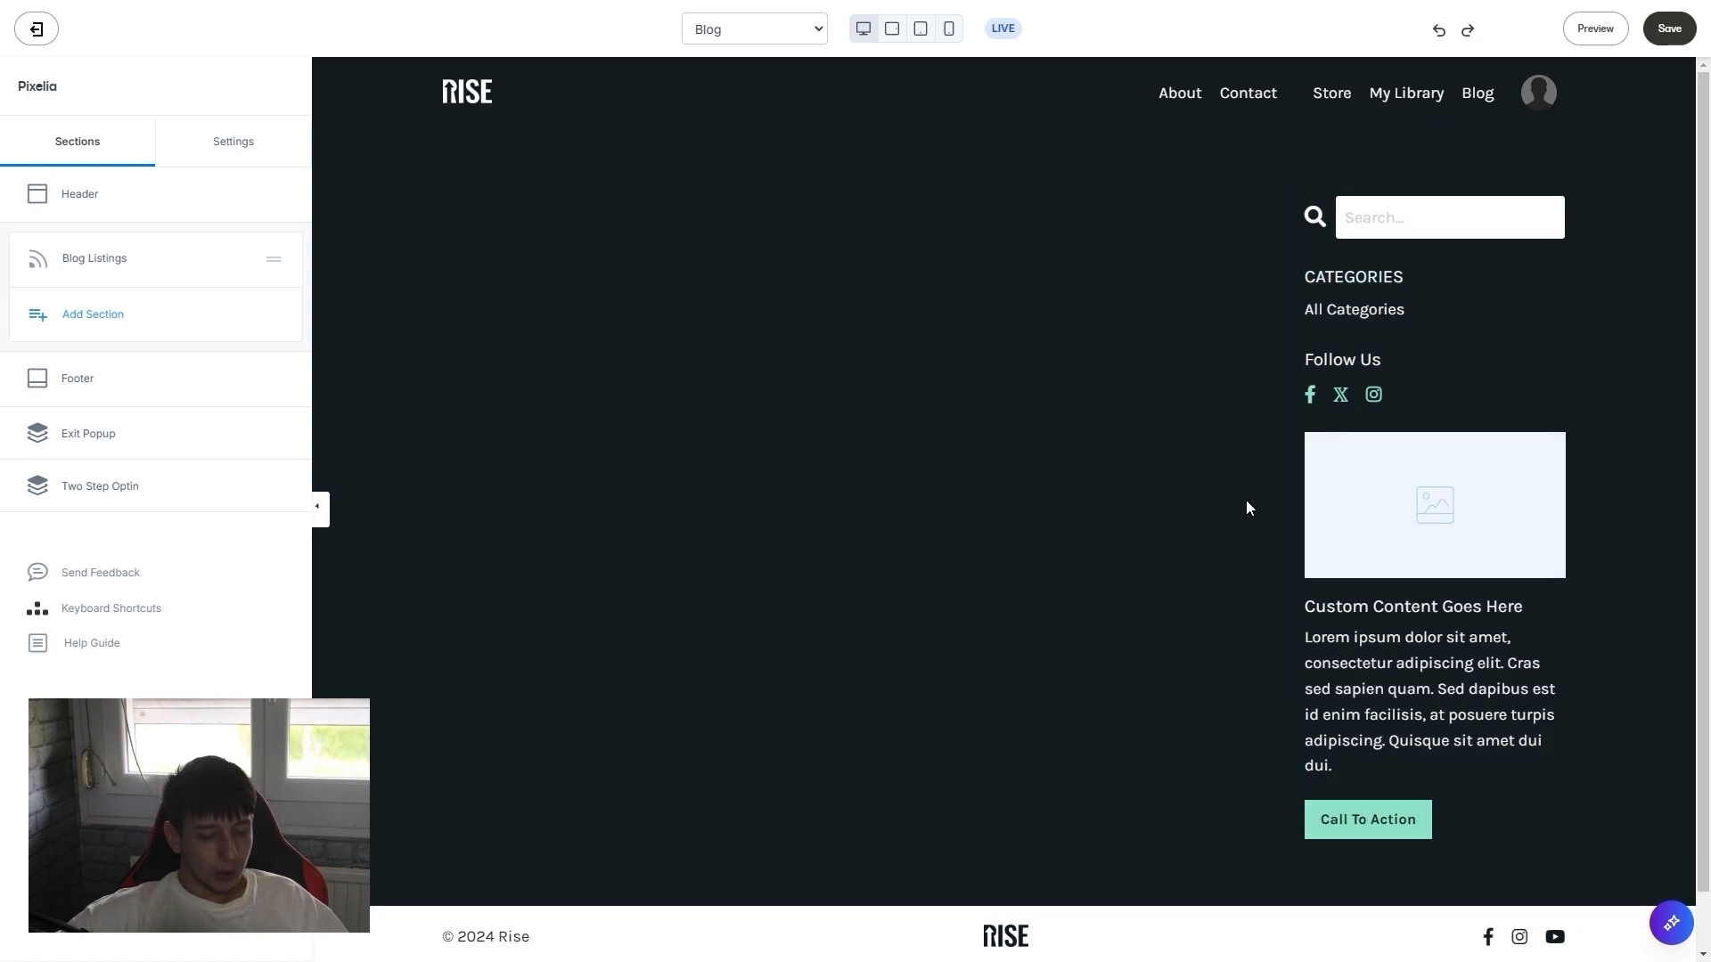
Step: Save the customized Blog page and exit the editor to the site's Design page
{"action": "left_click", "coordinate": [1669, 29]}
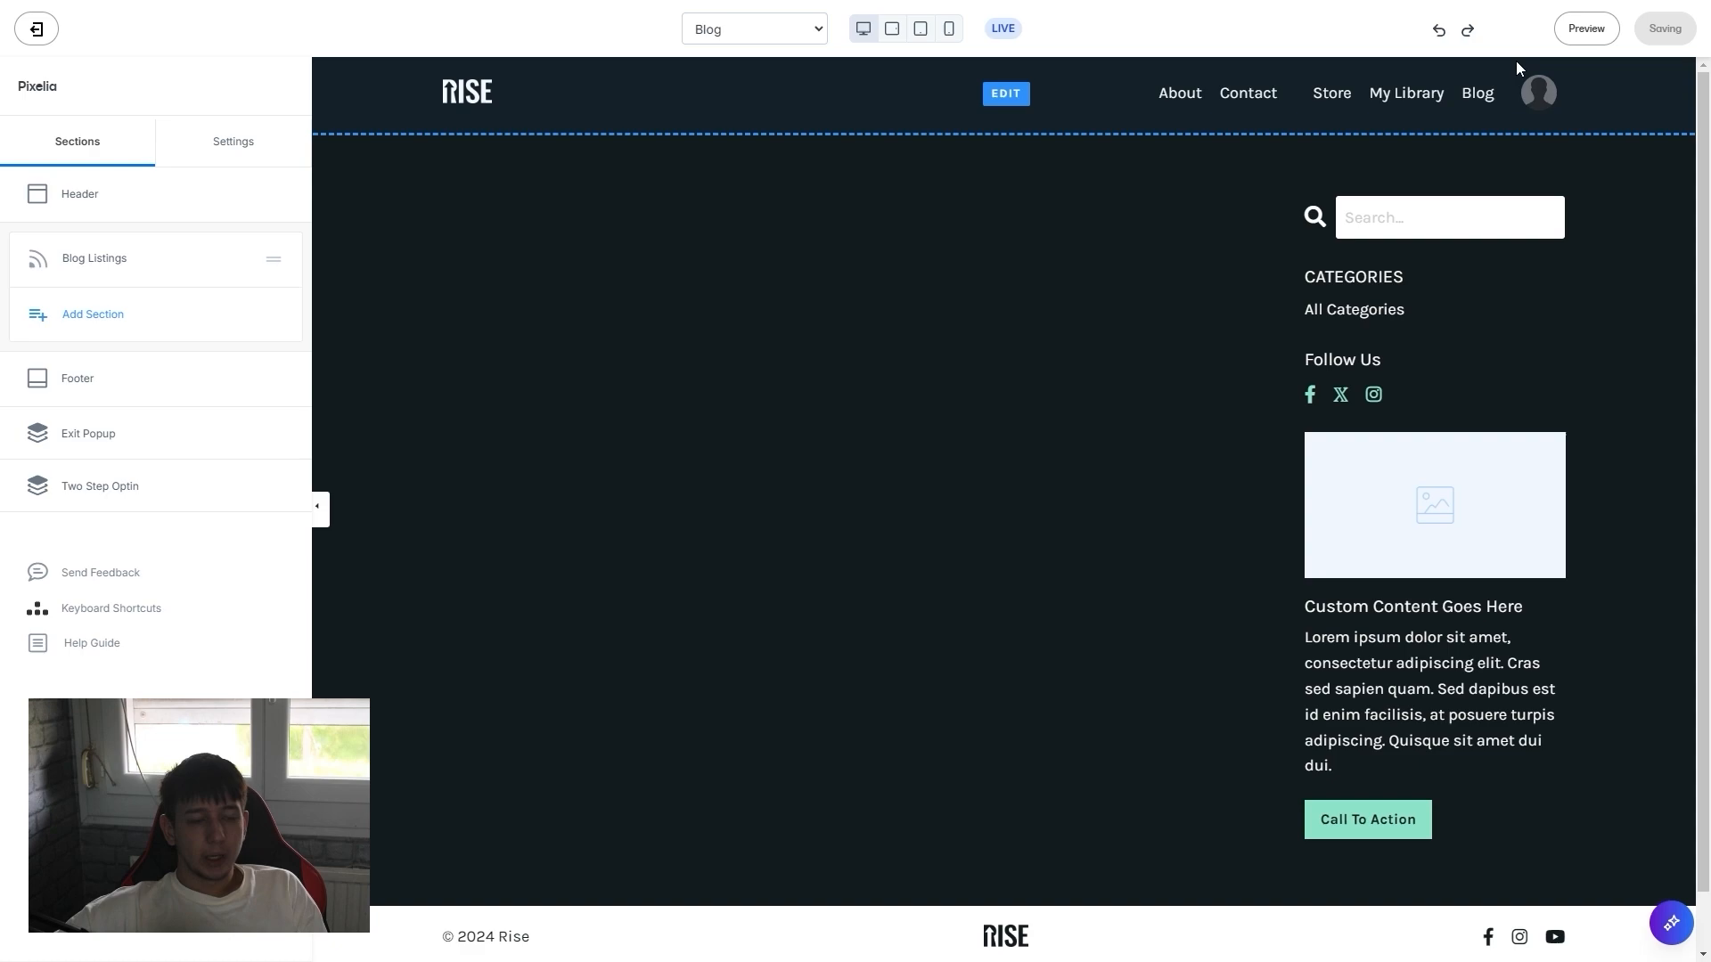
{"action": "left_click", "coordinate": [1478, 93]}
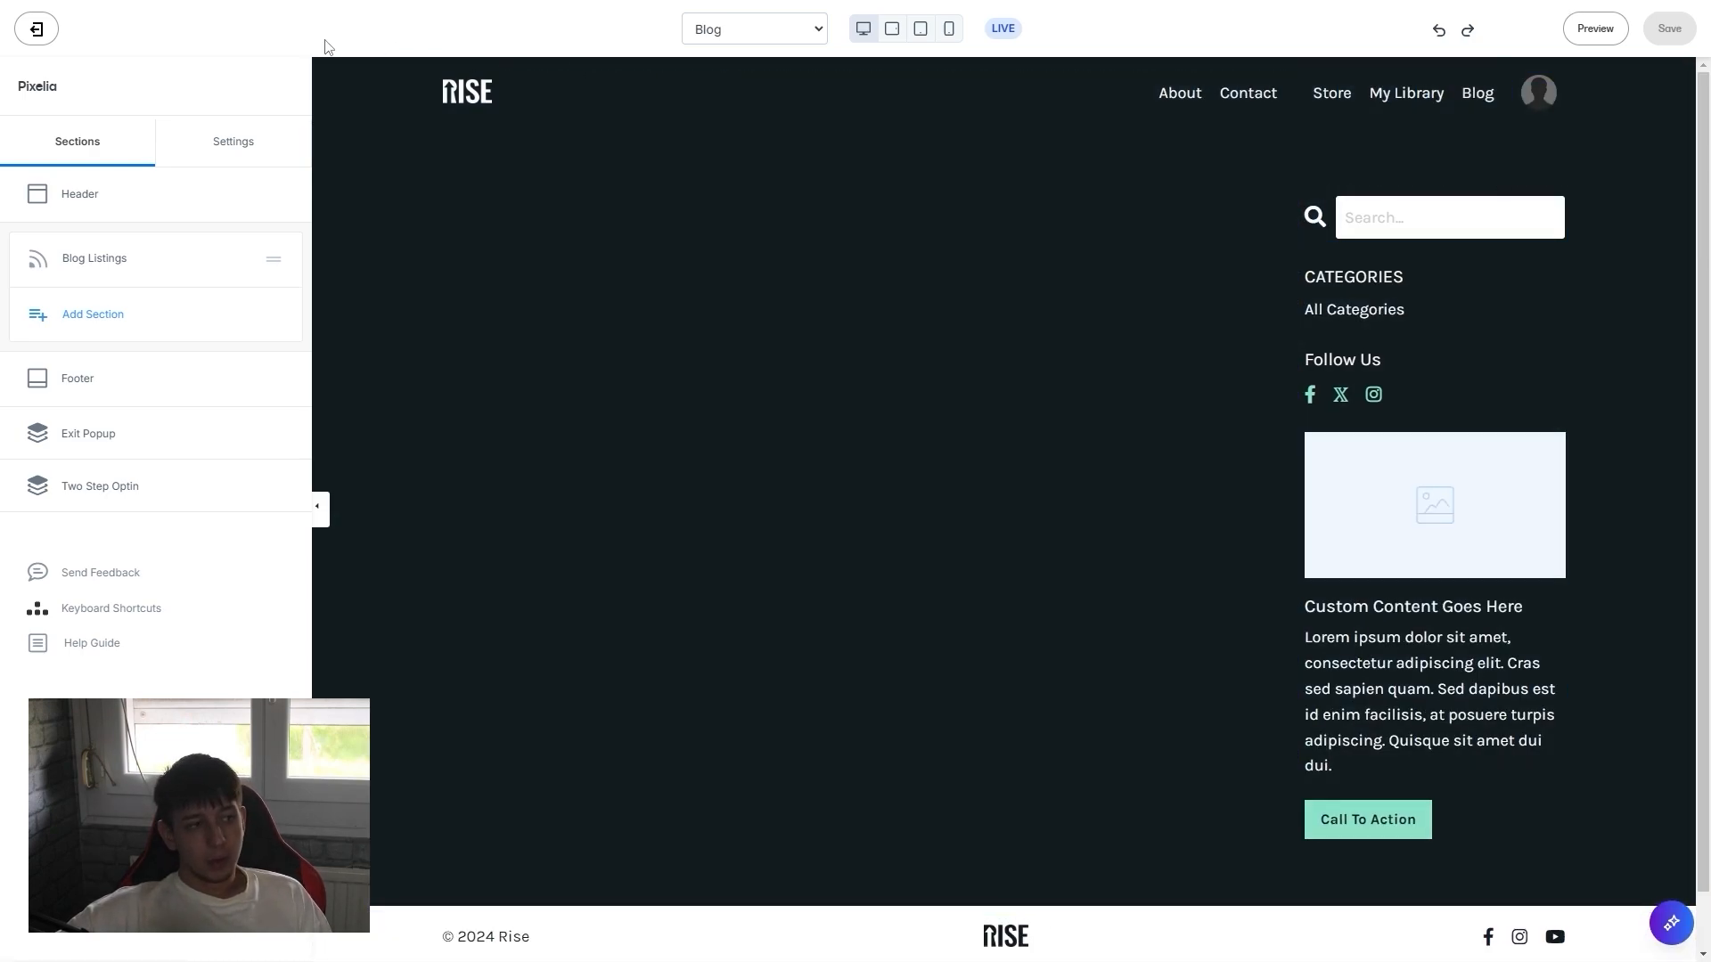
{"action": "left_click", "coordinate": [36, 43]}
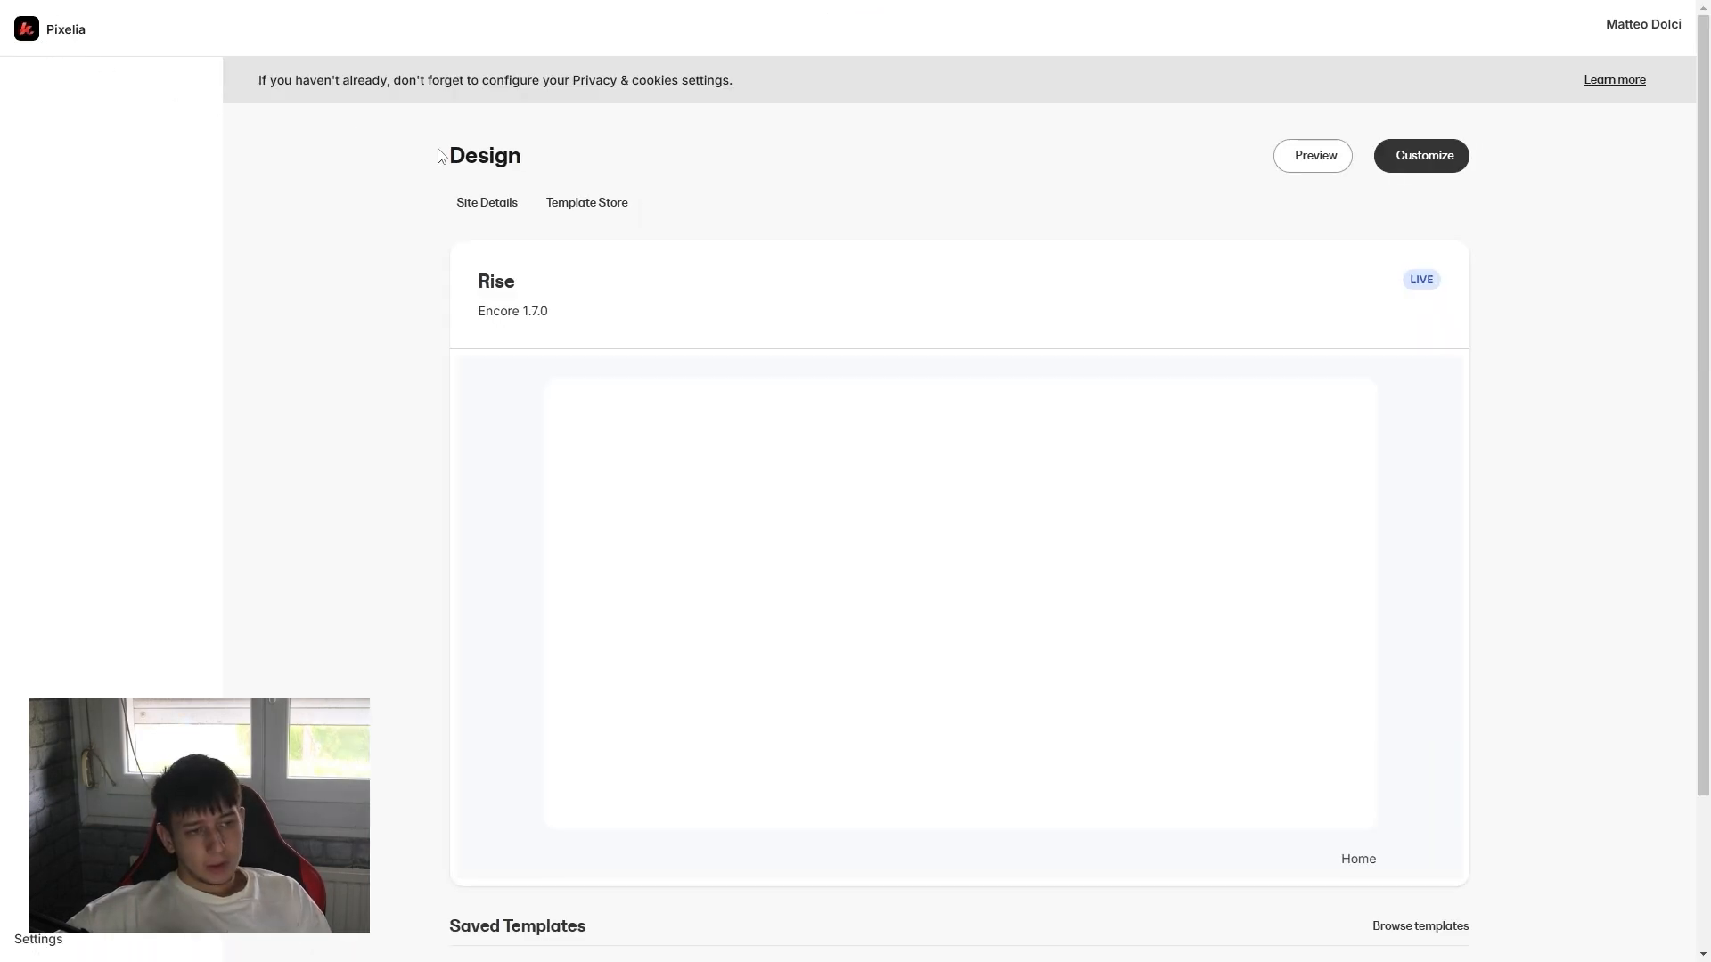